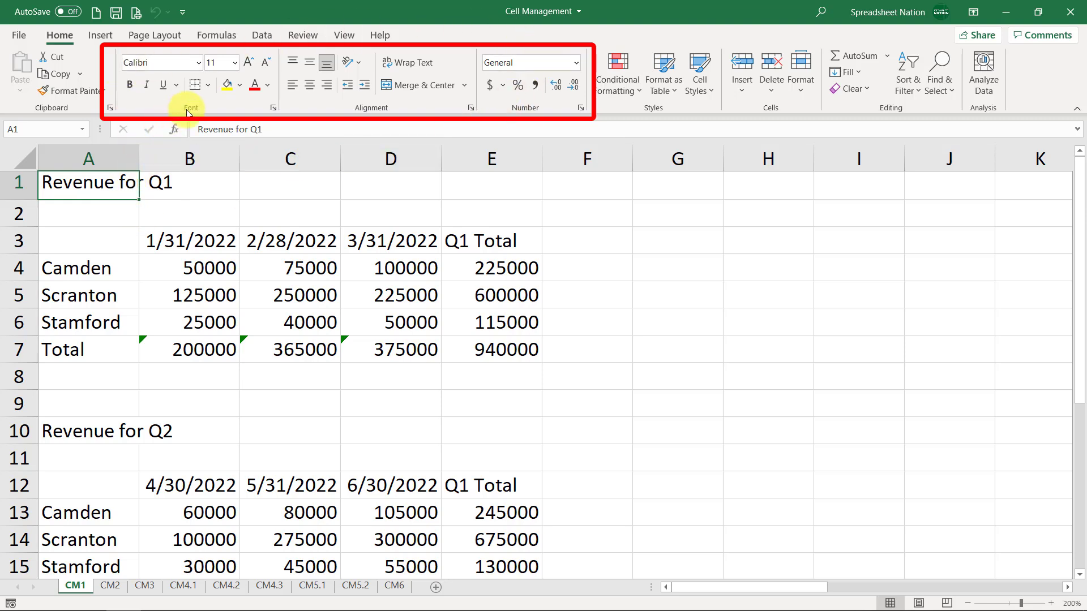
click(200, 61)
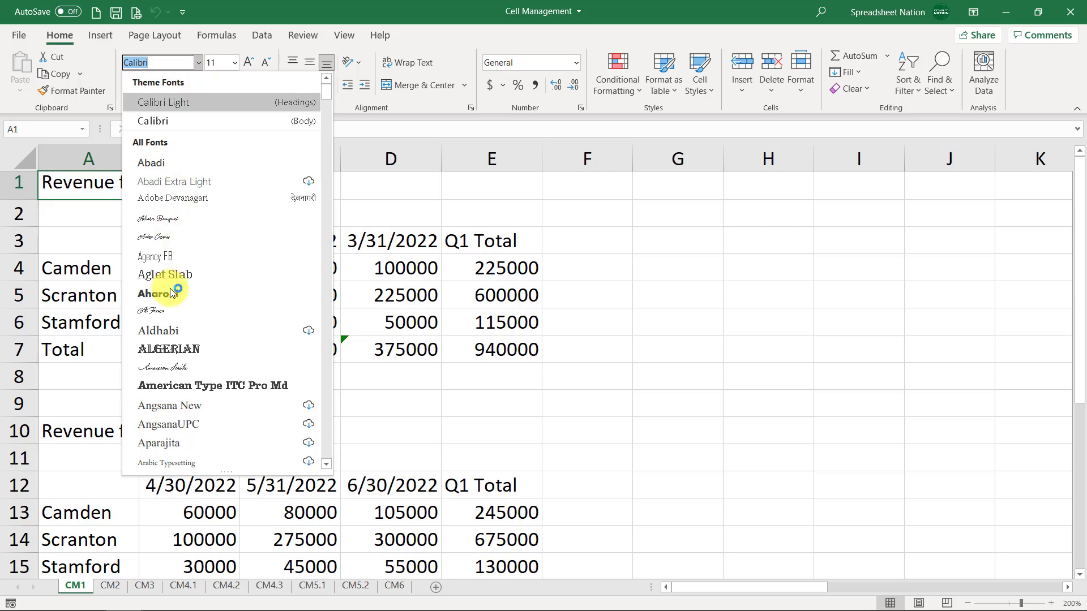
scroll(199, 265, down, 1)
scroll(199, 265, down, 15)
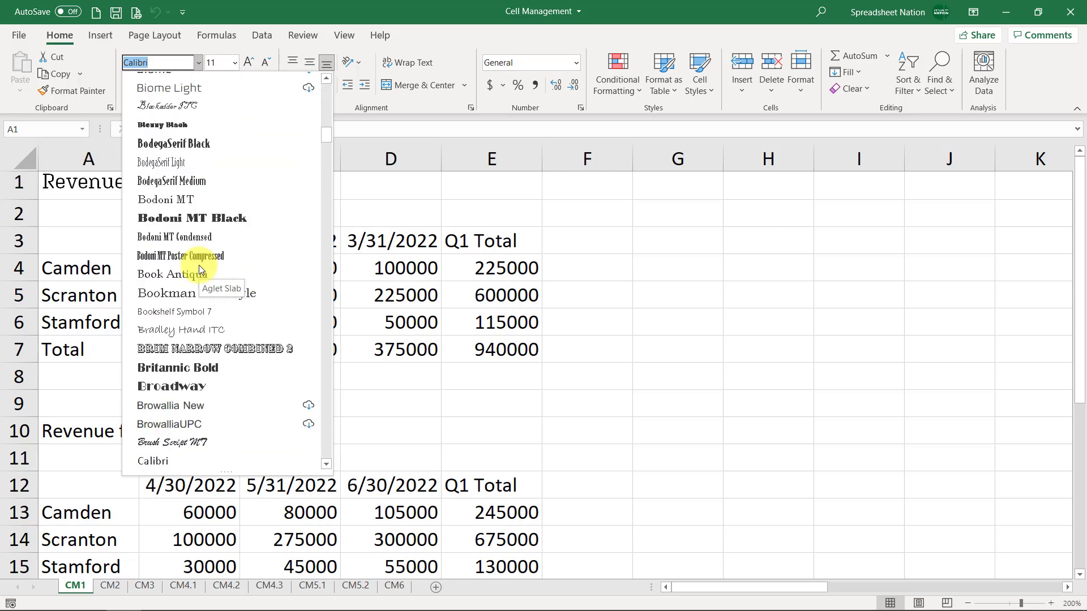
scroll(199, 265, up, 13)
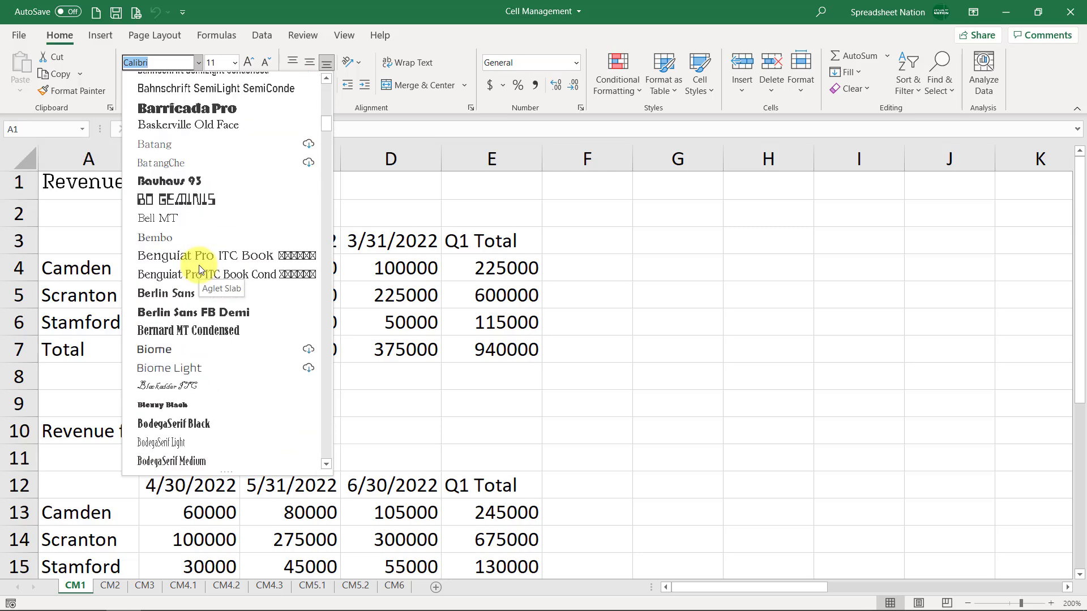
click(240, 3)
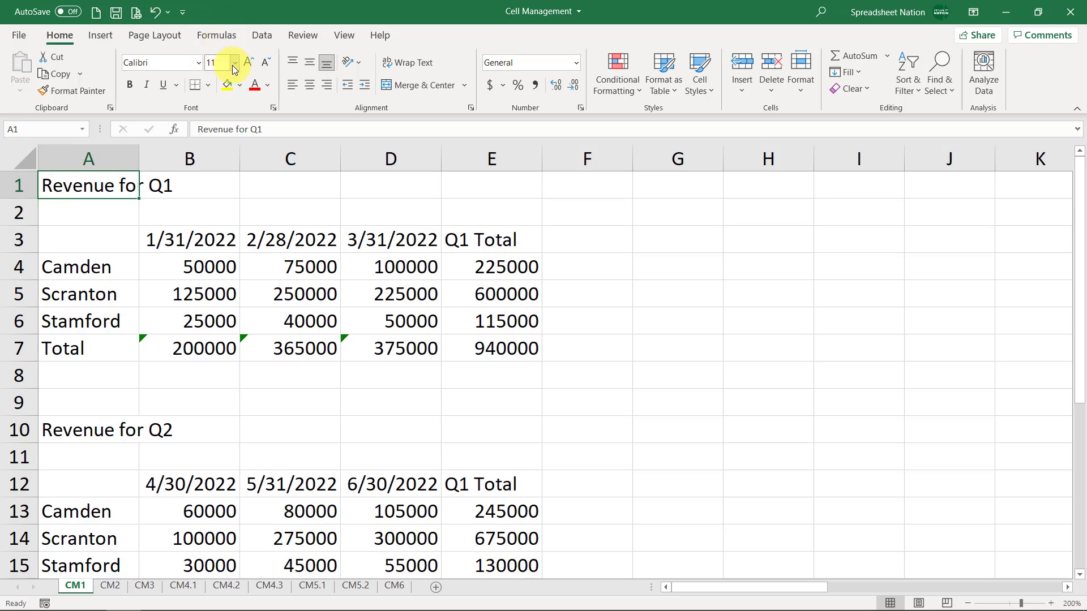
Increase the font size of the "Revenue for Q1" title in cell A1 to 14
click(234, 64)
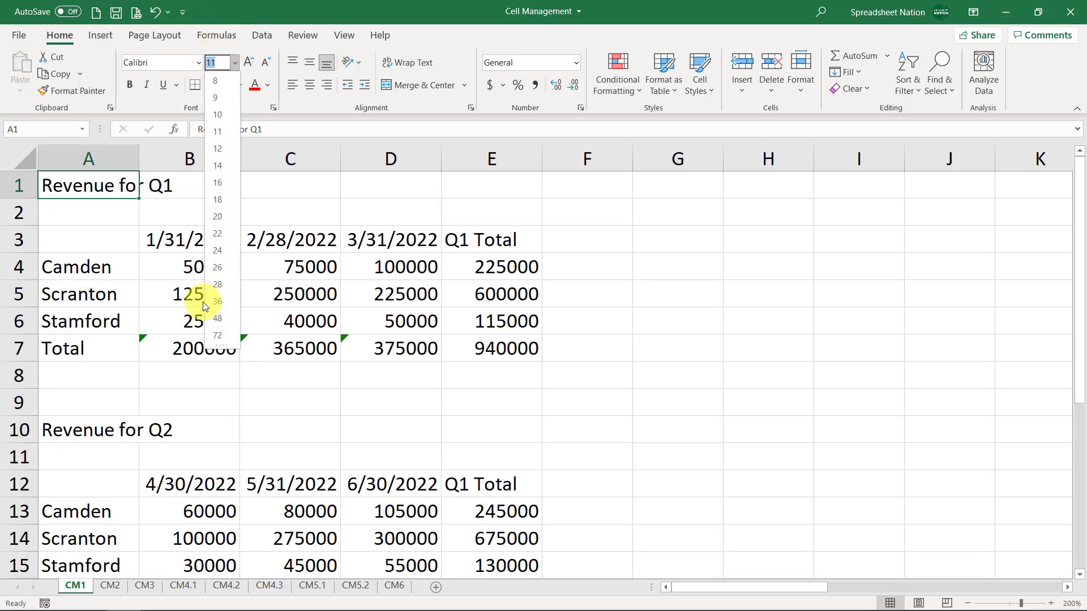
click(234, 64)
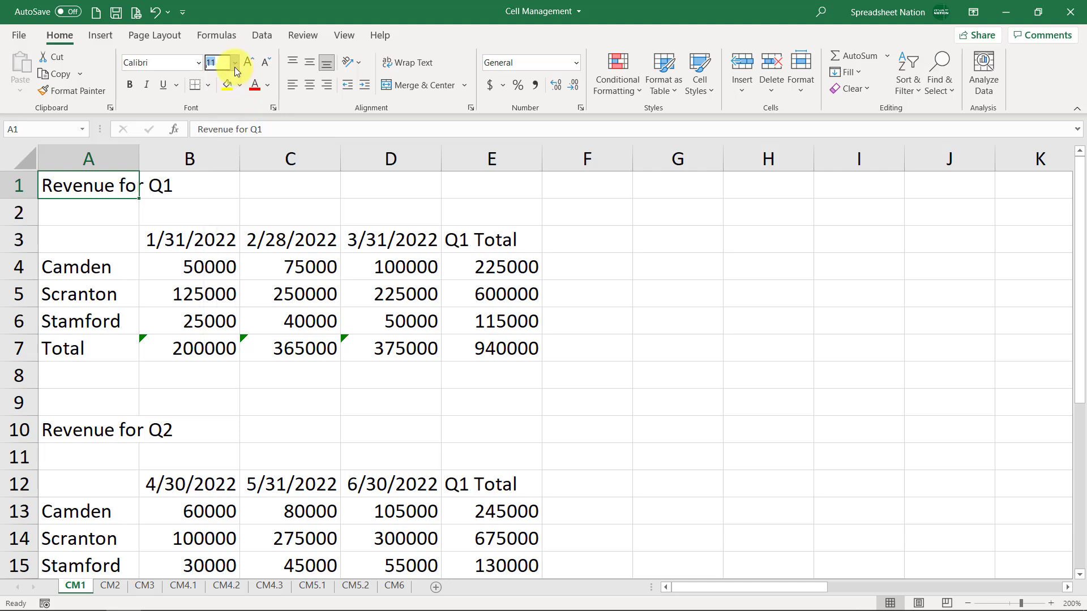
click(252, 61)
click(252, 61)
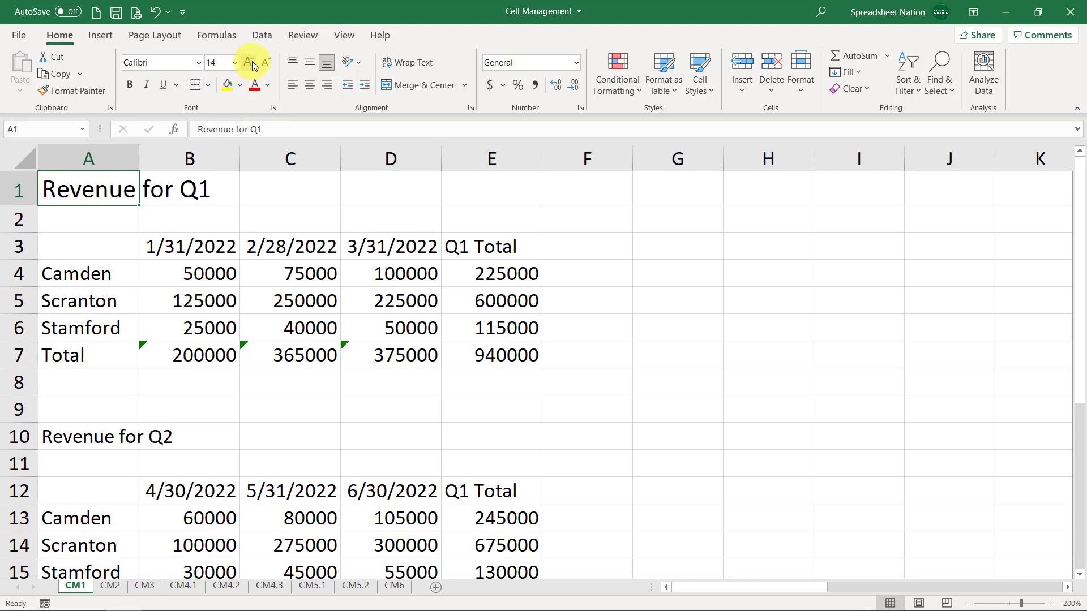
Try italic and underline on the title in A1, remove both, and leave the title bold
click(134, 85)
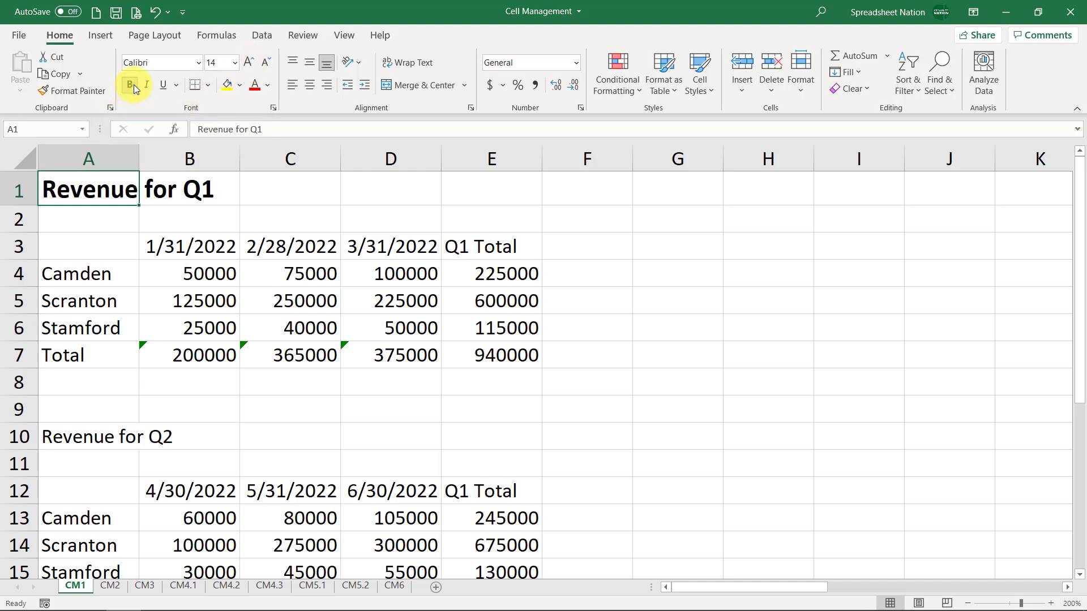
click(150, 86)
click(160, 86)
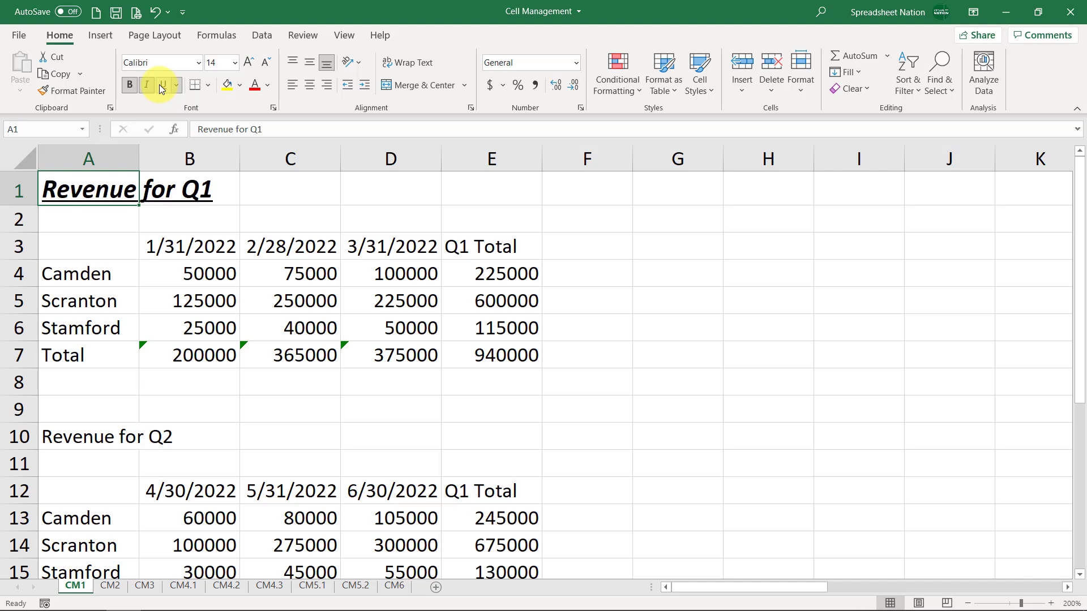
click(164, 84)
click(146, 86)
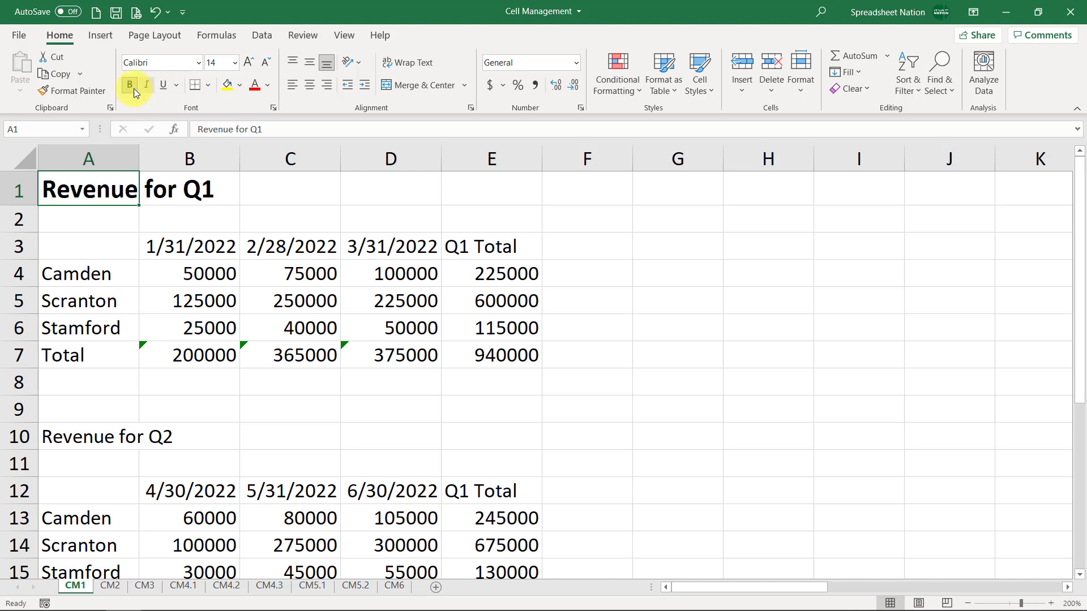
click(129, 85)
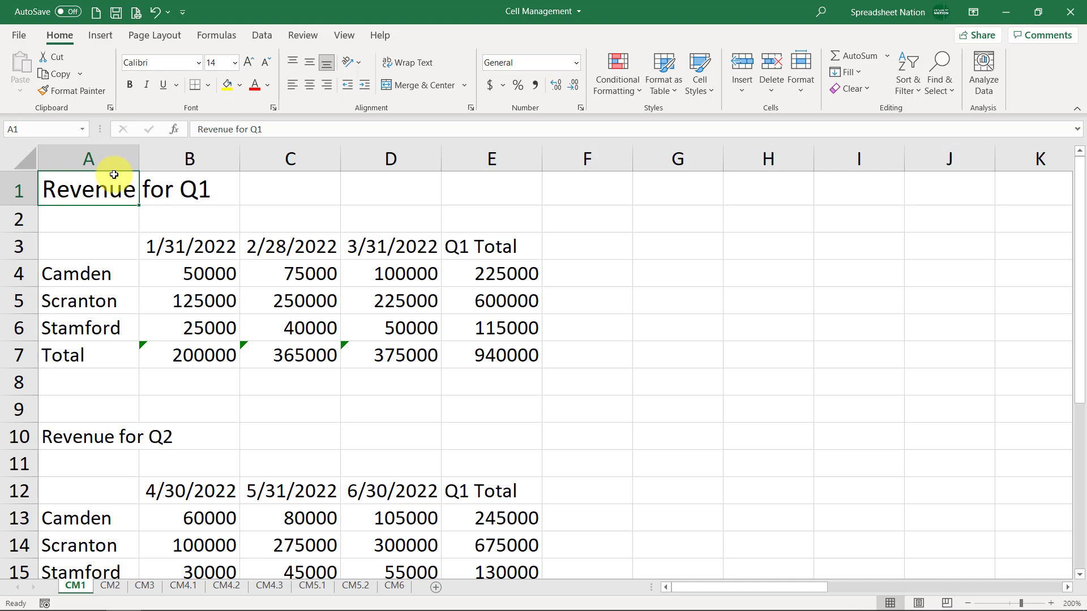
key(ctrl+b)
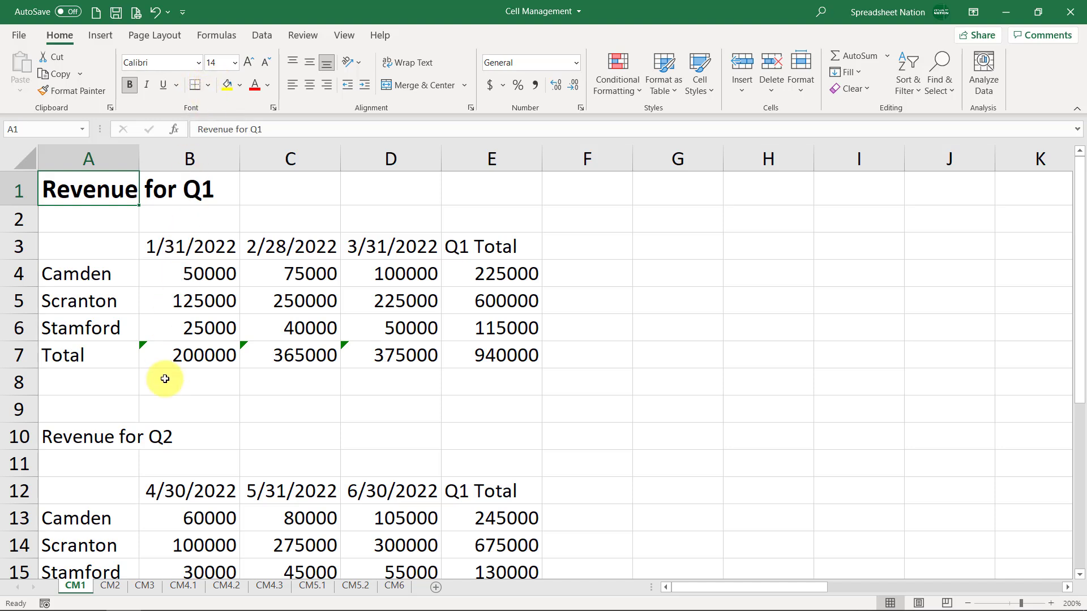
Add a top border to the Q1 total cells B7:E7
drag(191, 351, 518, 355)
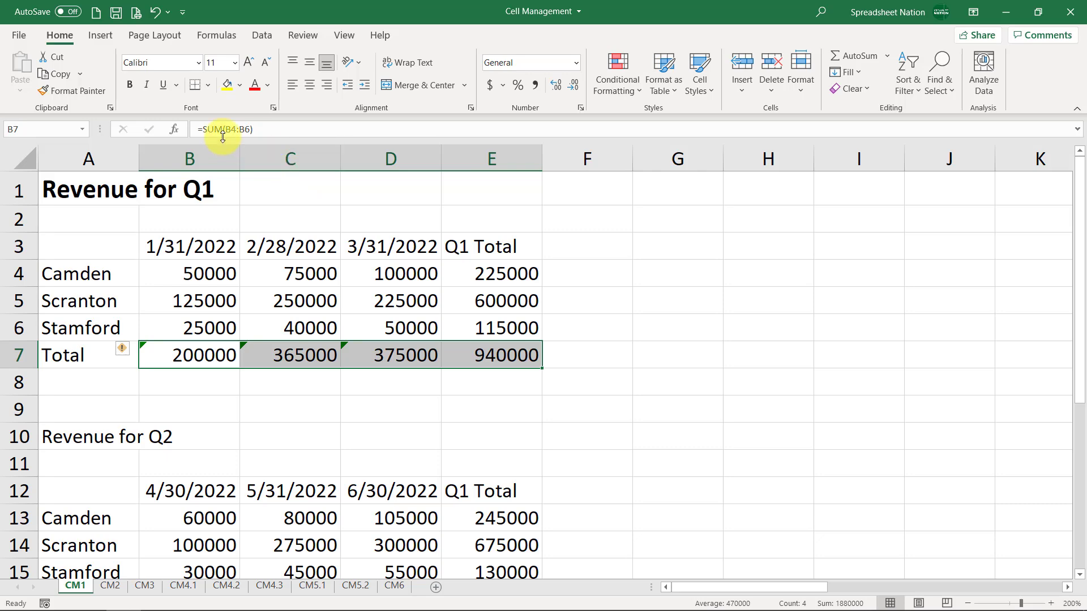
click(211, 88)
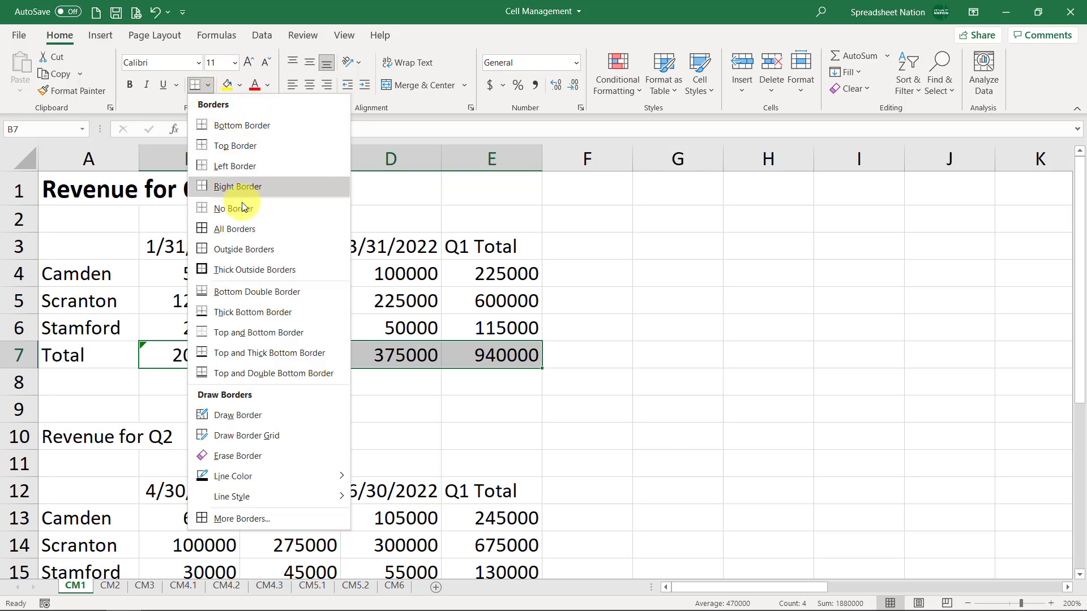
click(254, 155)
Set up custom borders for cell E9 with a dashed line on its top and left edges and descending diagonal
click(488, 402)
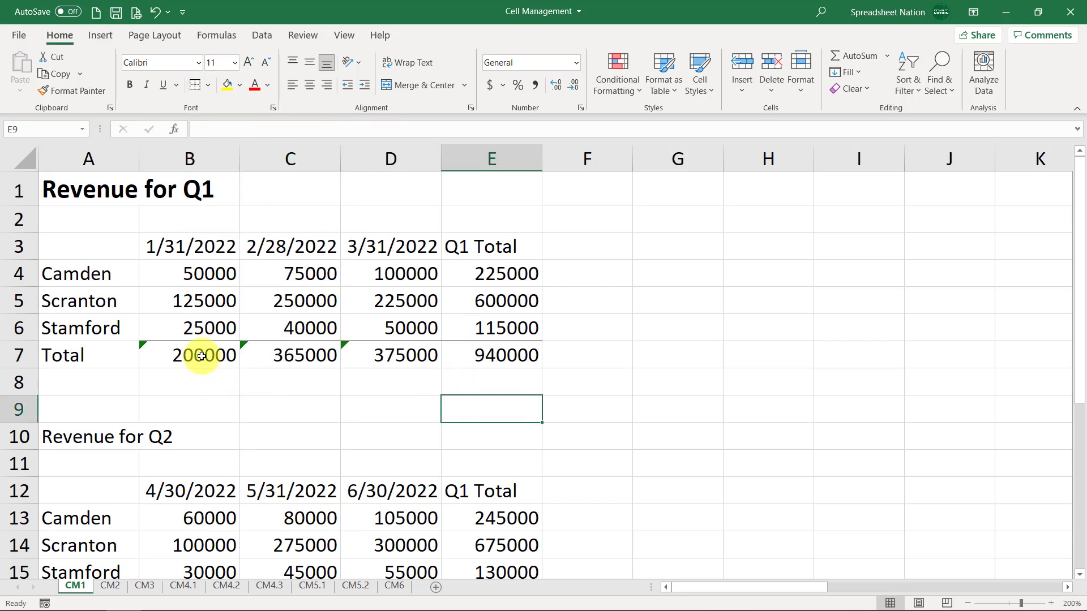
click(209, 86)
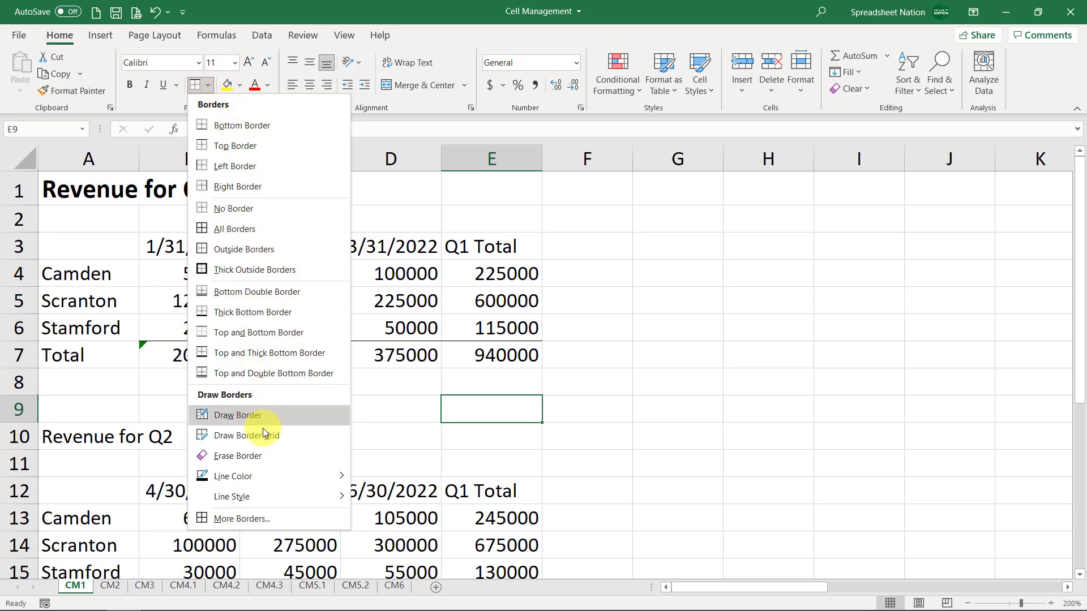
mouse_move(272, 499)
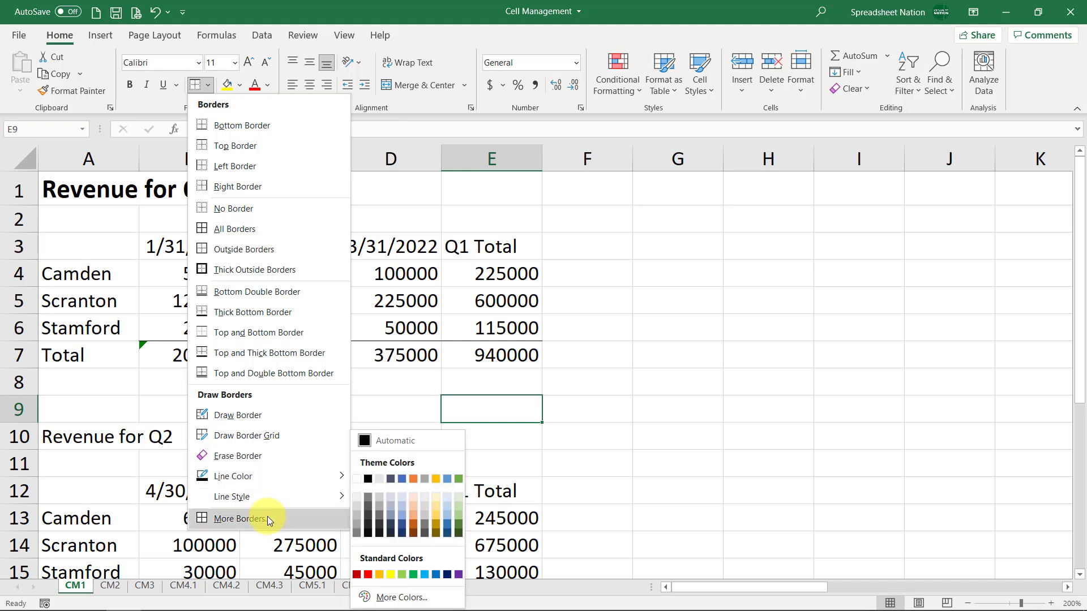
click(267, 517)
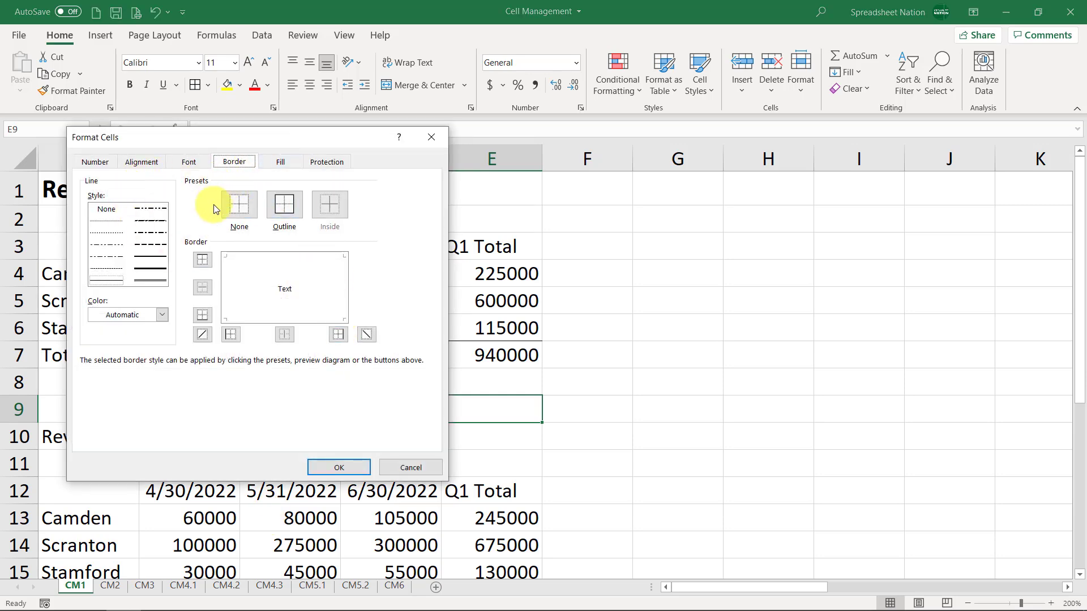
click(150, 233)
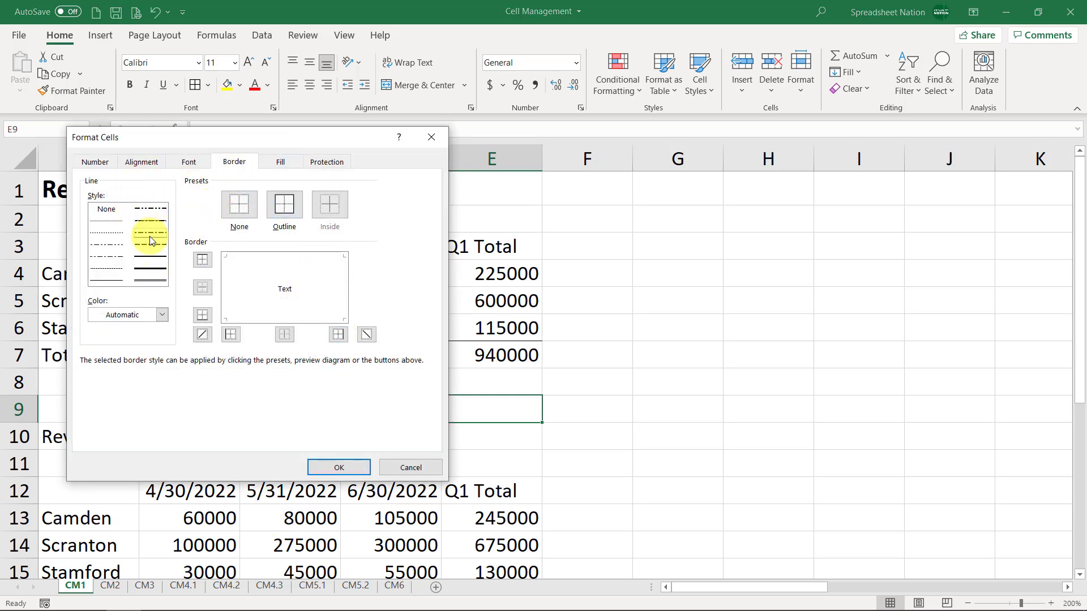
click(149, 243)
click(226, 269)
click(276, 257)
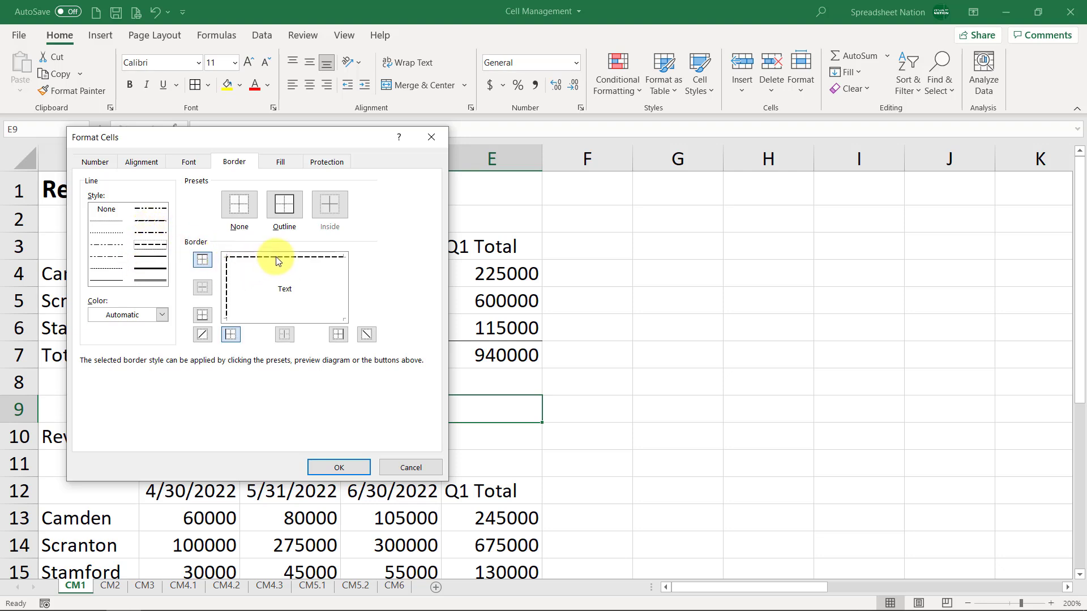
click(297, 314)
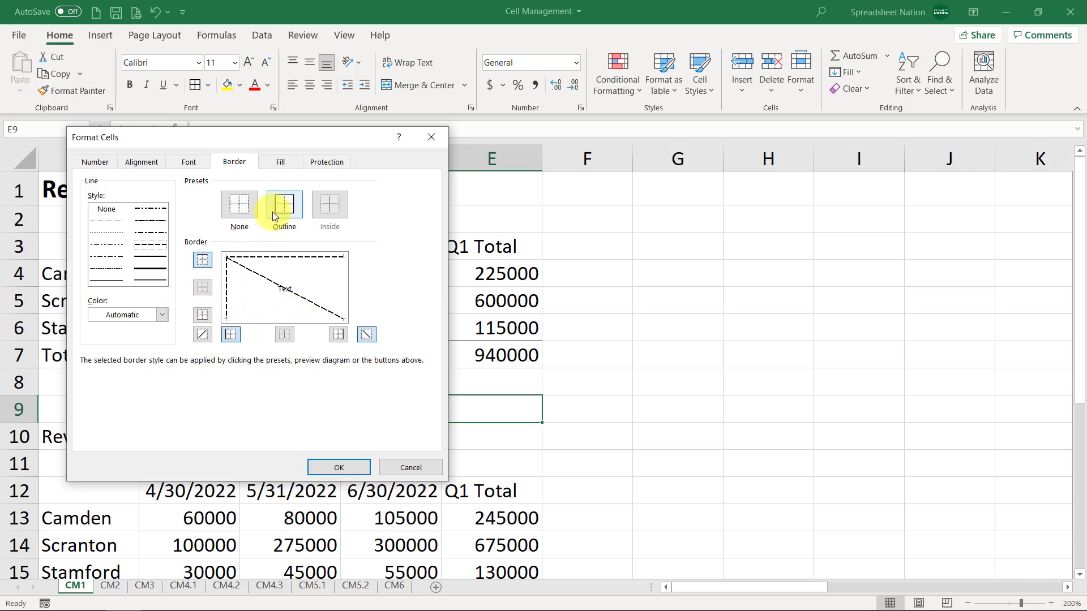
Change the line color to blue and apply a dashed outline with both diagonals to cell E9
click(162, 314)
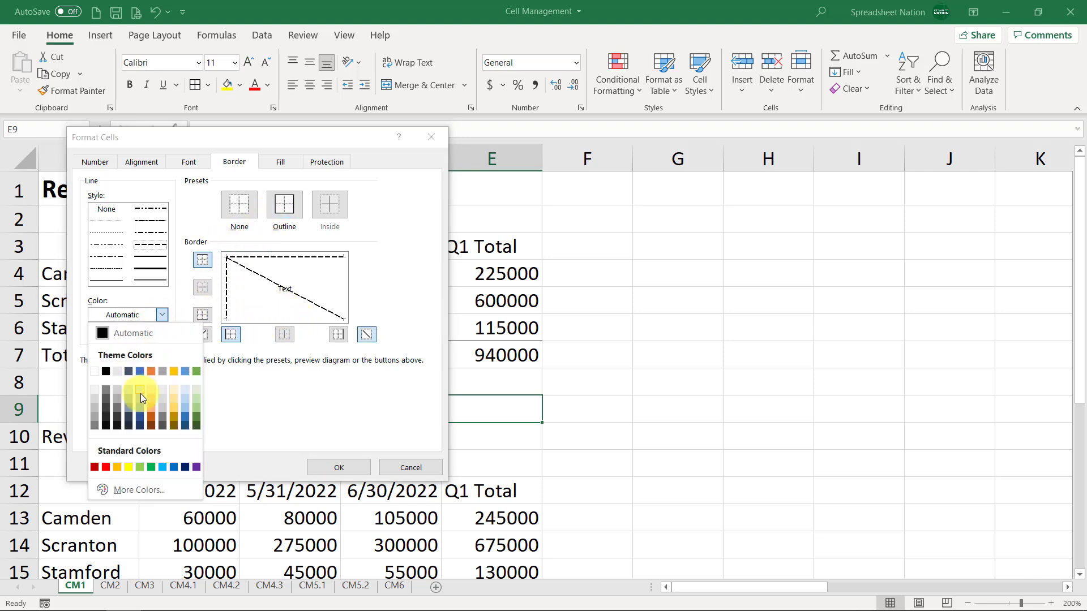
click(184, 414)
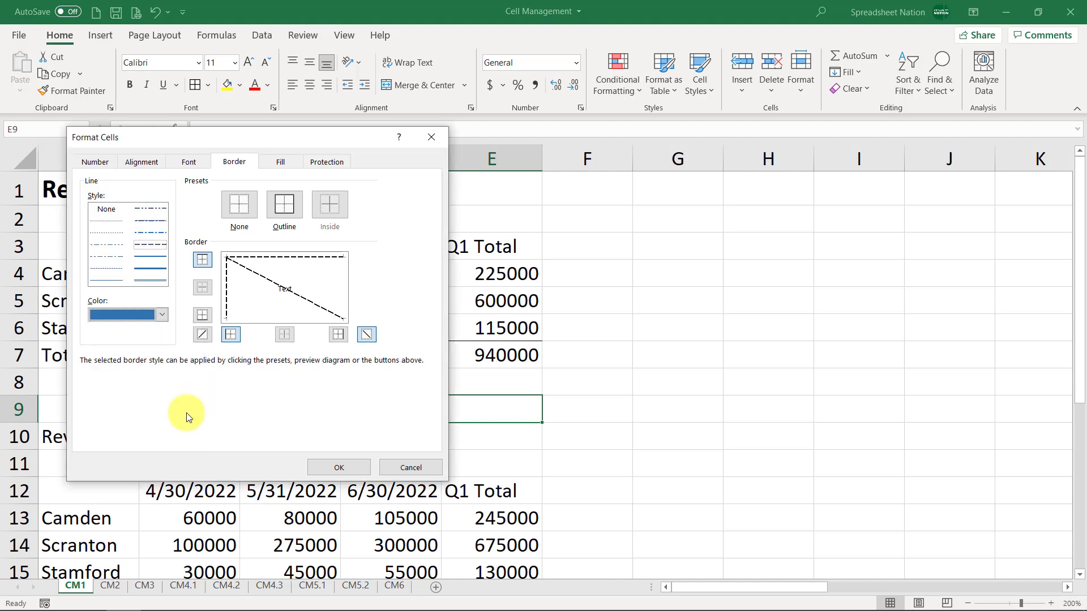
click(285, 210)
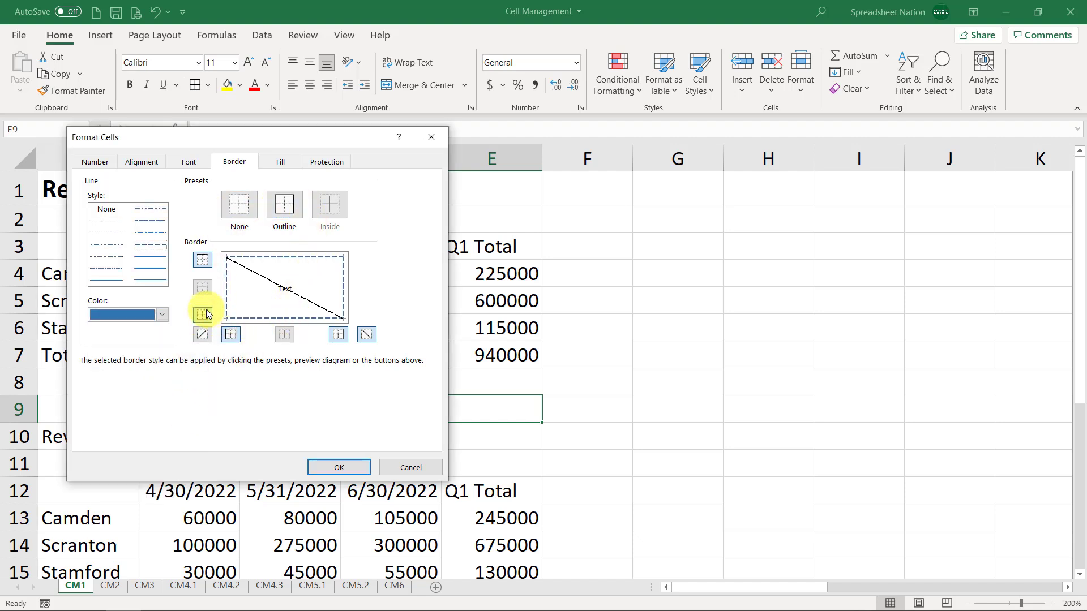
click(202, 334)
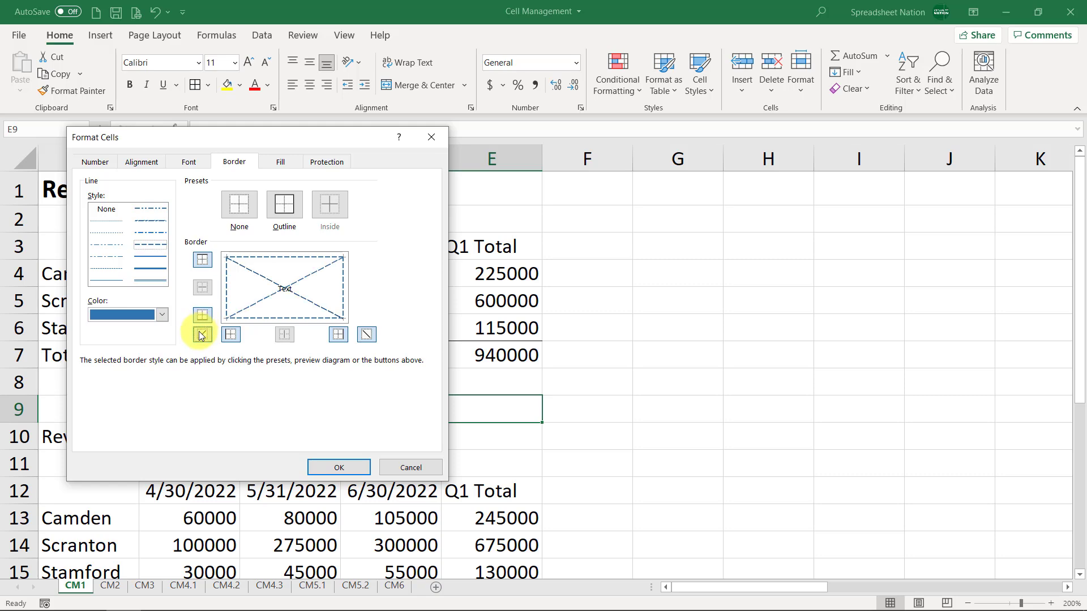
click(353, 467)
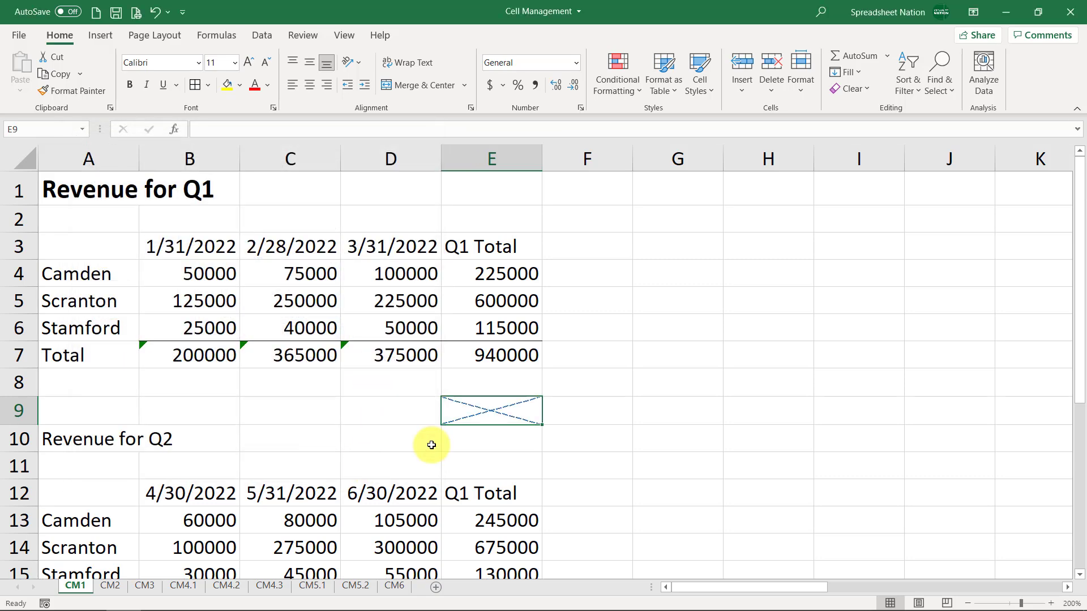
Check the custom borders on cell E9 and undo them
click(640, 409)
click(512, 407)
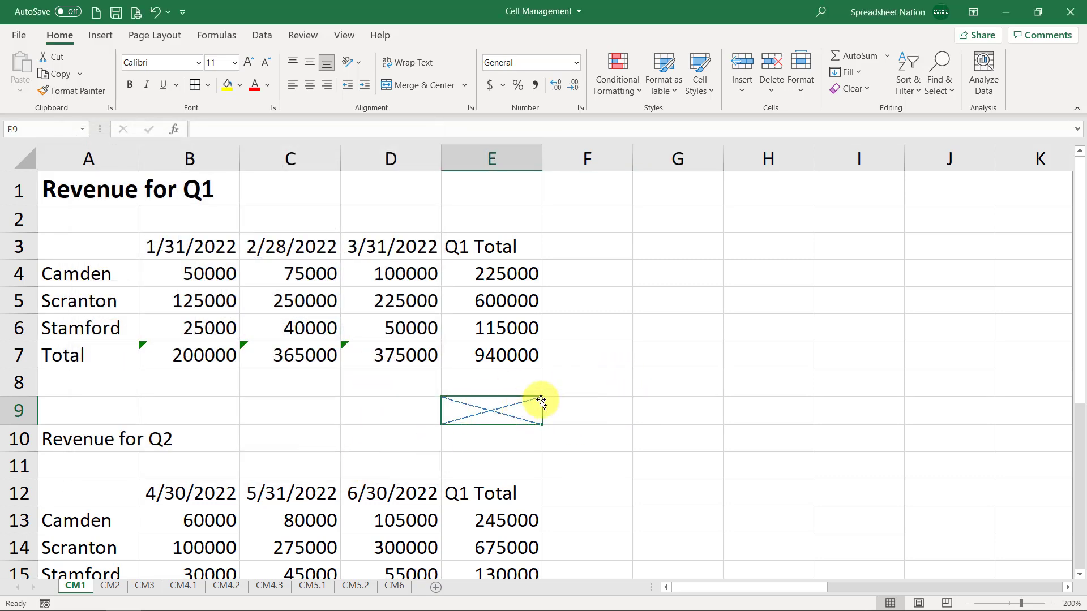
click(421, 417)
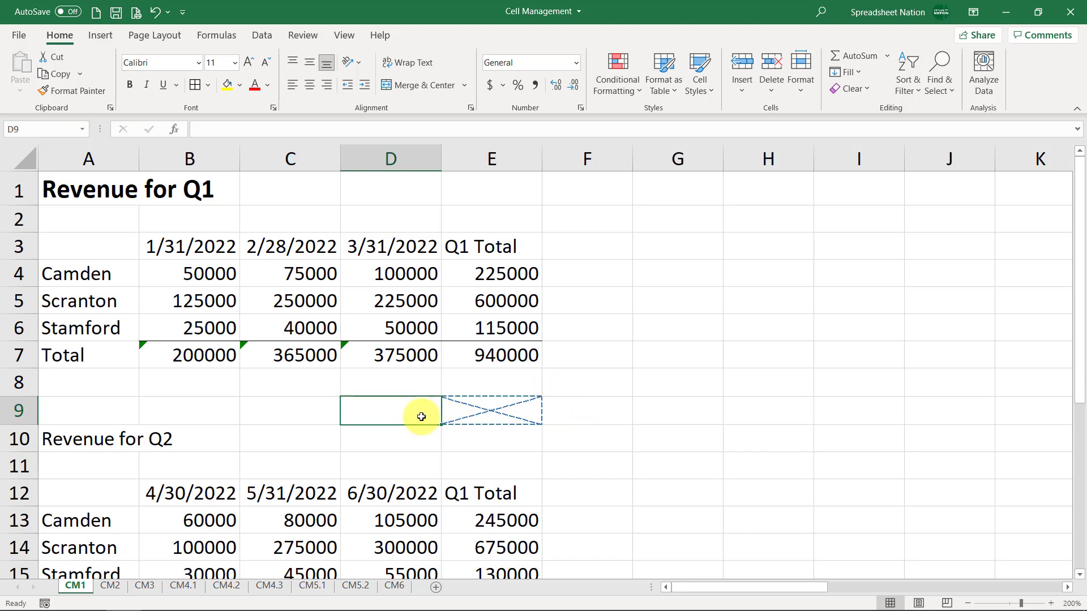
key(ctrl+z)
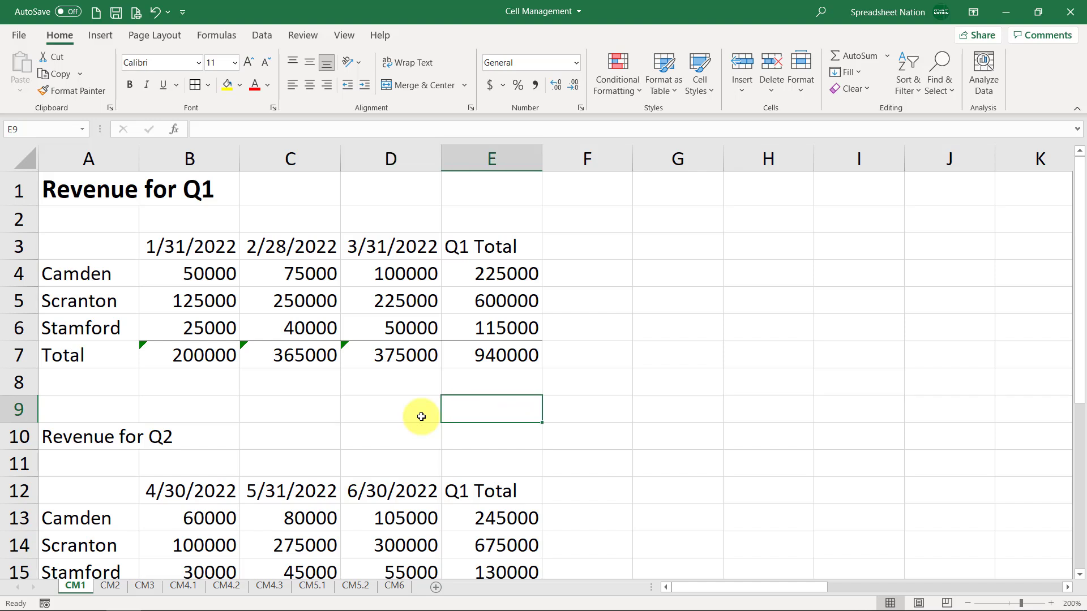
click(281, 379)
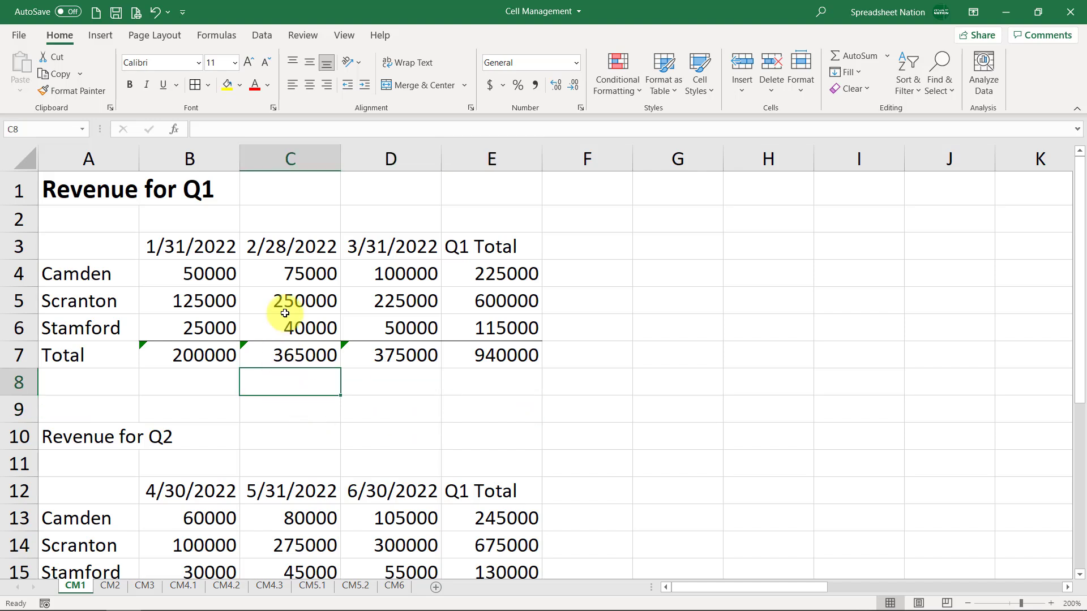
click(241, 86)
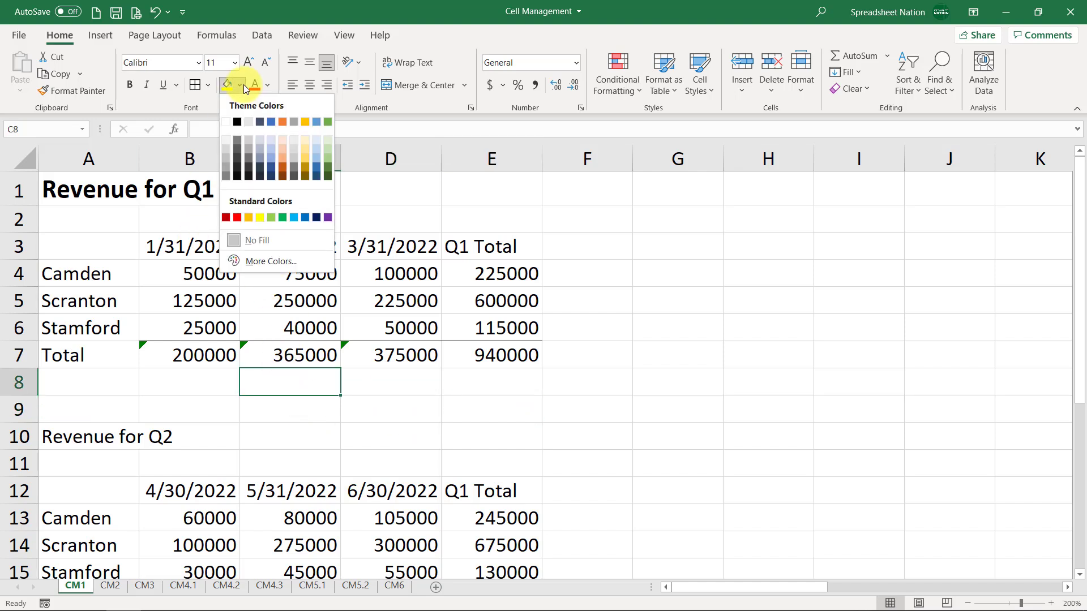
click(214, 225)
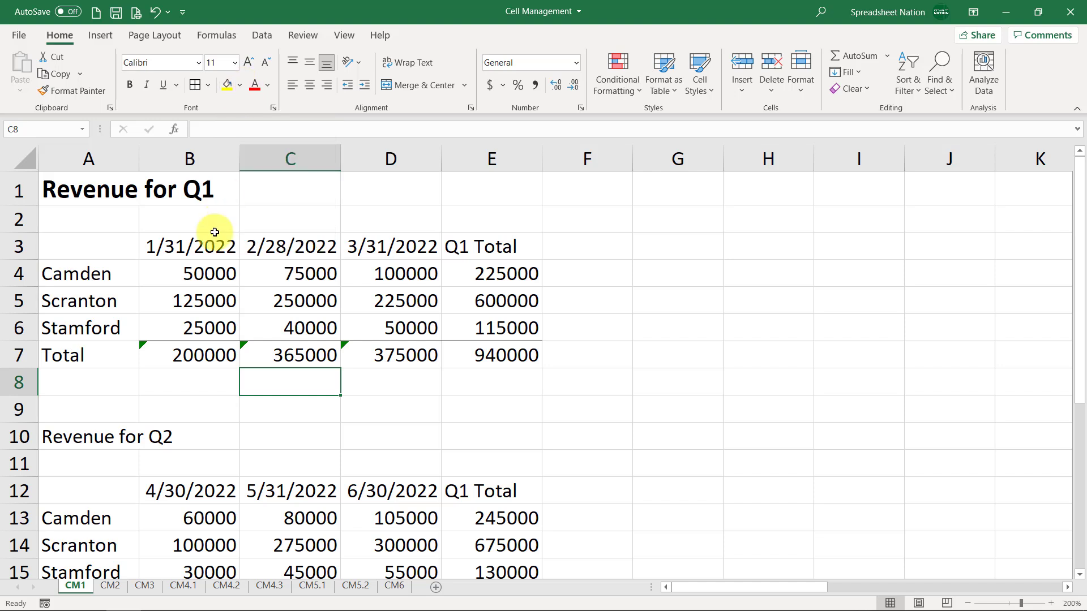
Fill the Q1 header cells B3:E3 with the blue theme color
drag(214, 241, 506, 251)
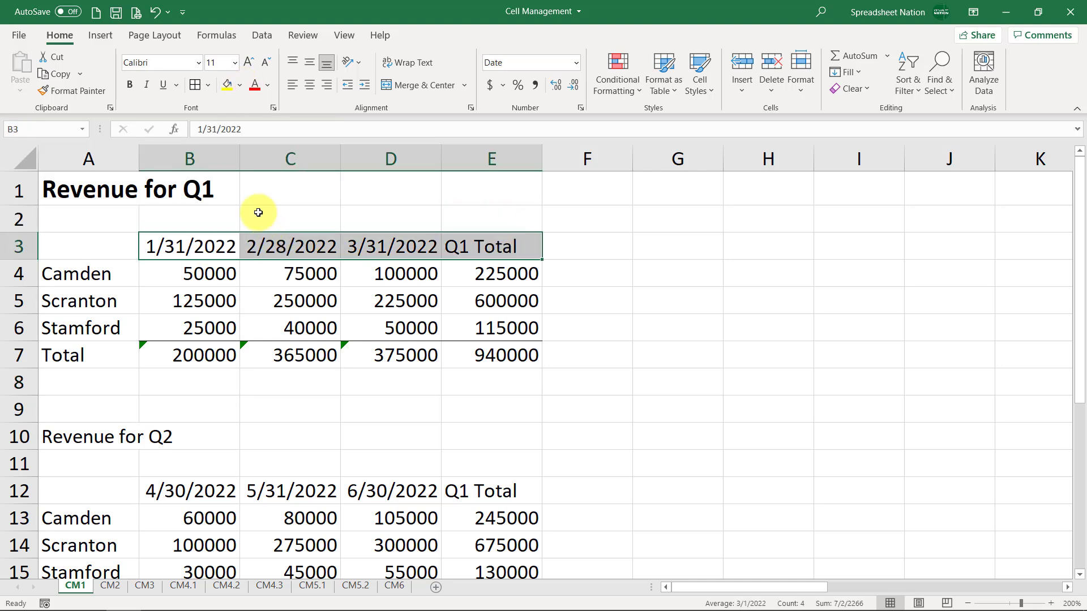
click(241, 86)
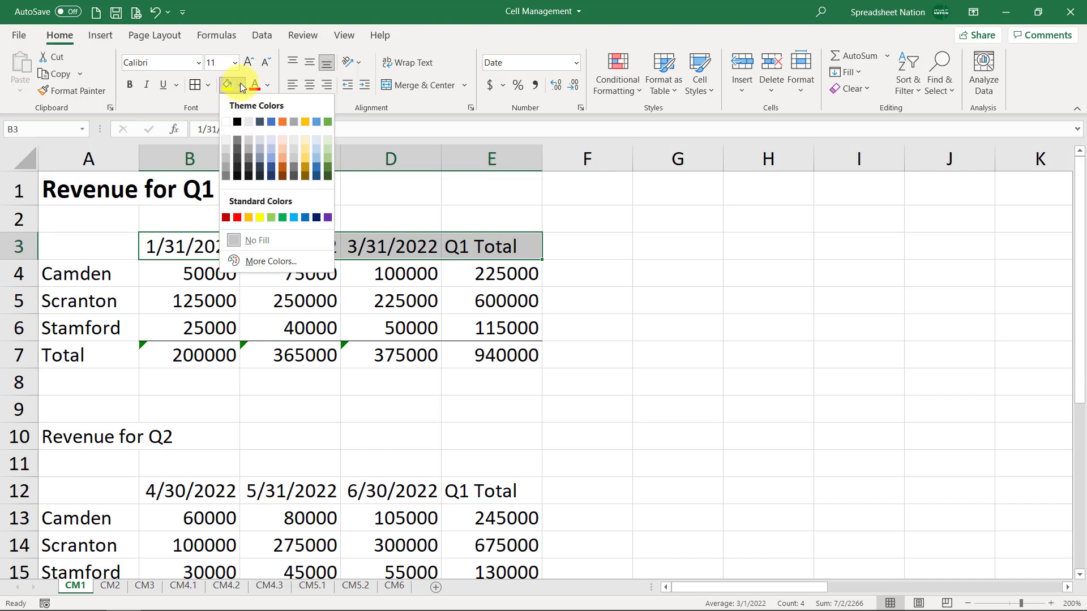
click(274, 120)
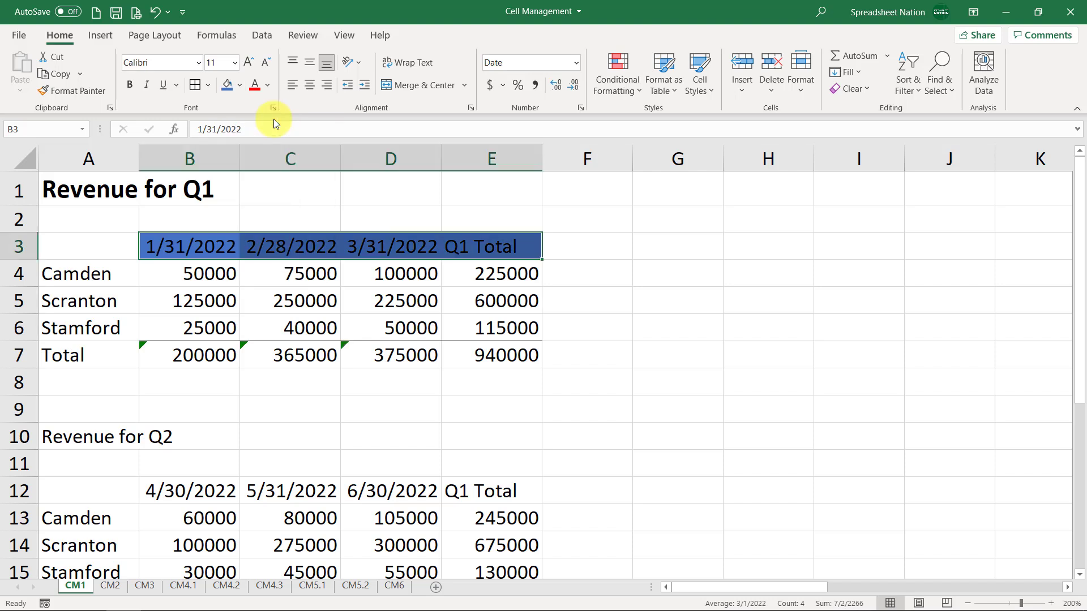
Set the font color of the Q1 header cells B3:E3 to white and center their text horizontally
click(268, 86)
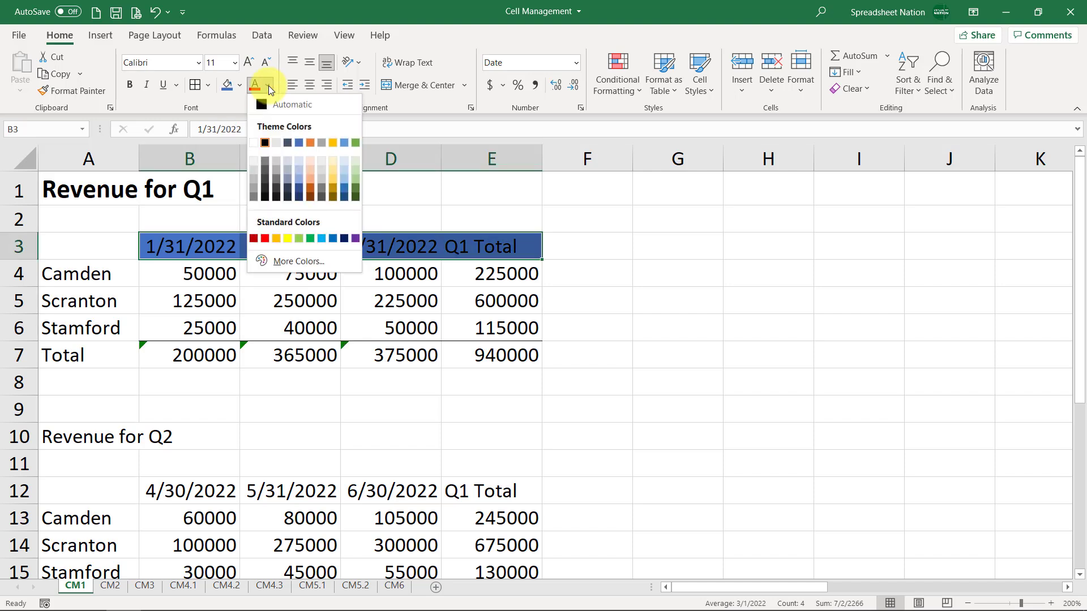
click(253, 142)
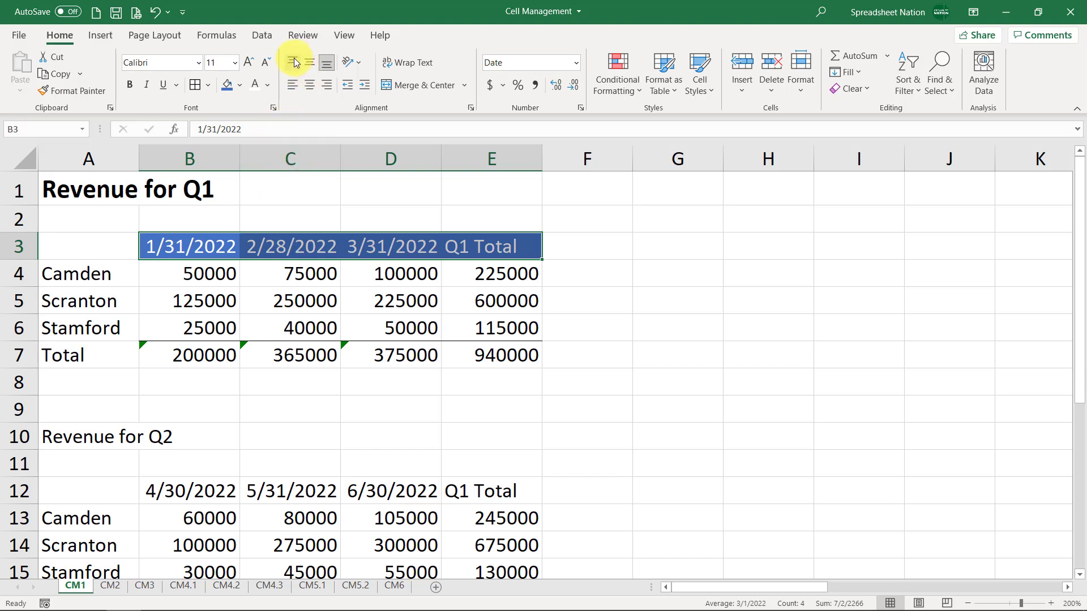
click(310, 87)
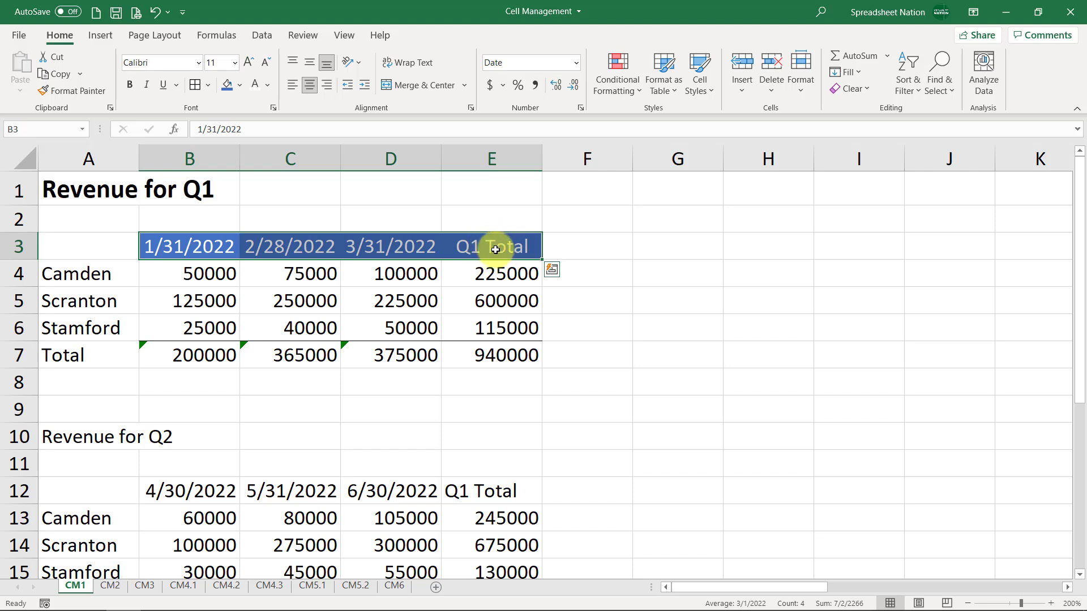
click(293, 85)
click(327, 85)
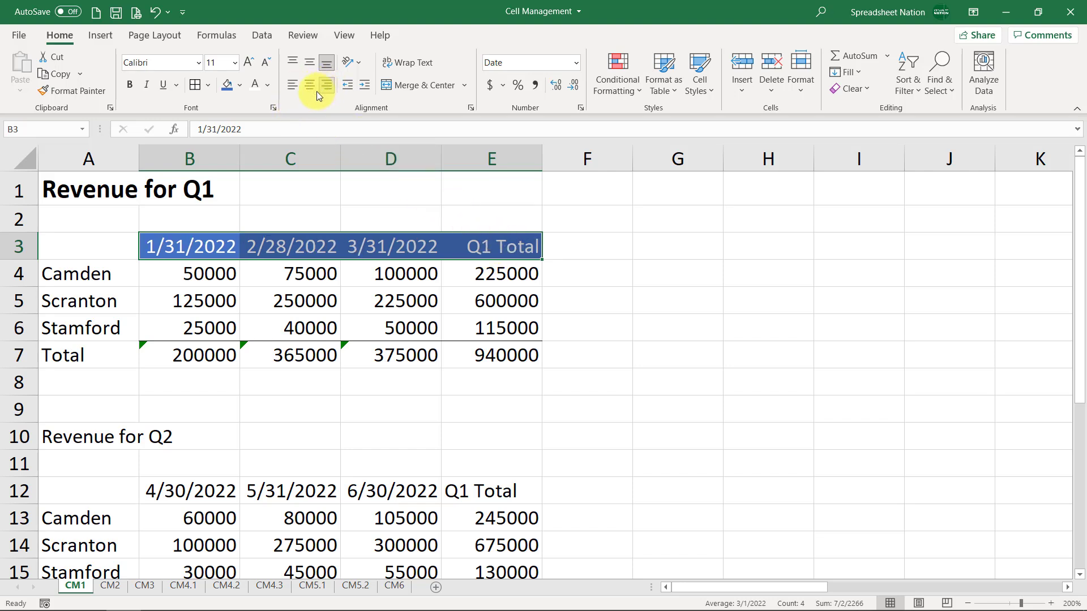
click(307, 90)
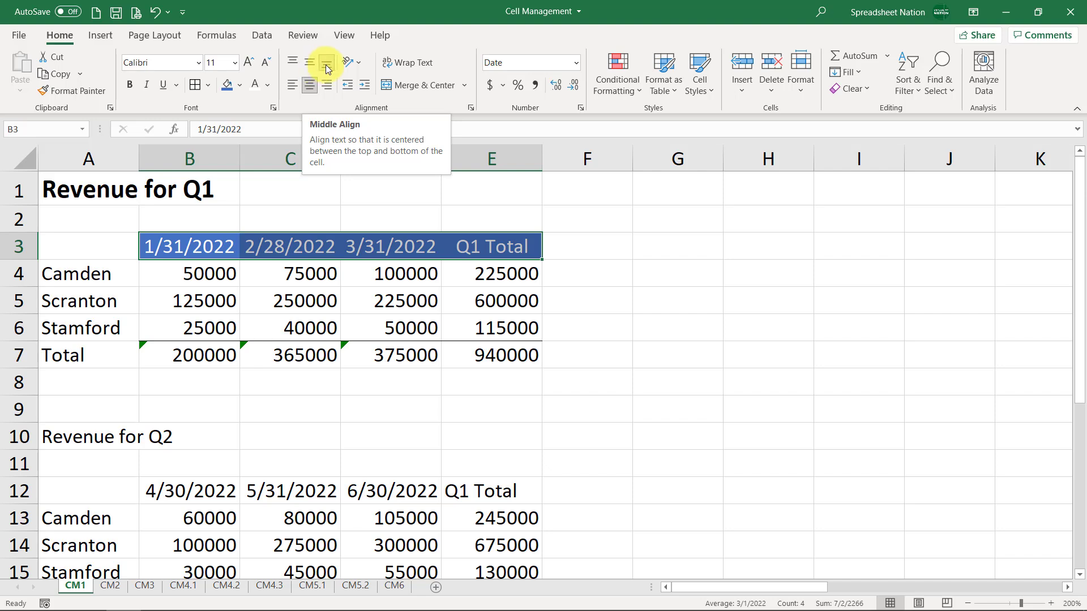
Enter "Sample Text" in cell A2 below the Q1 title
click(100, 245)
click(19, 246)
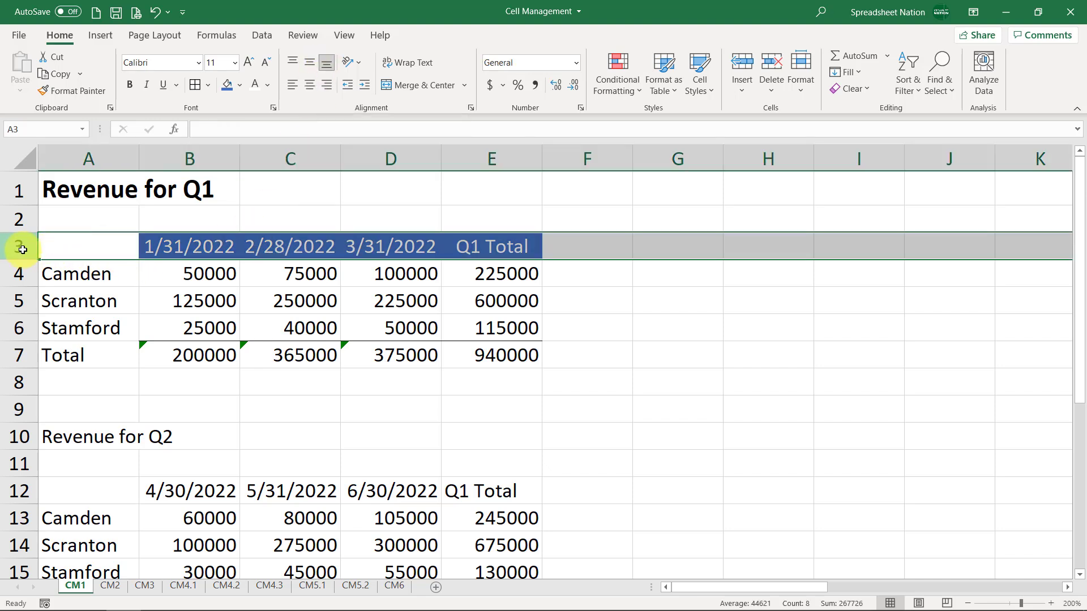
click(67, 220)
text(D)
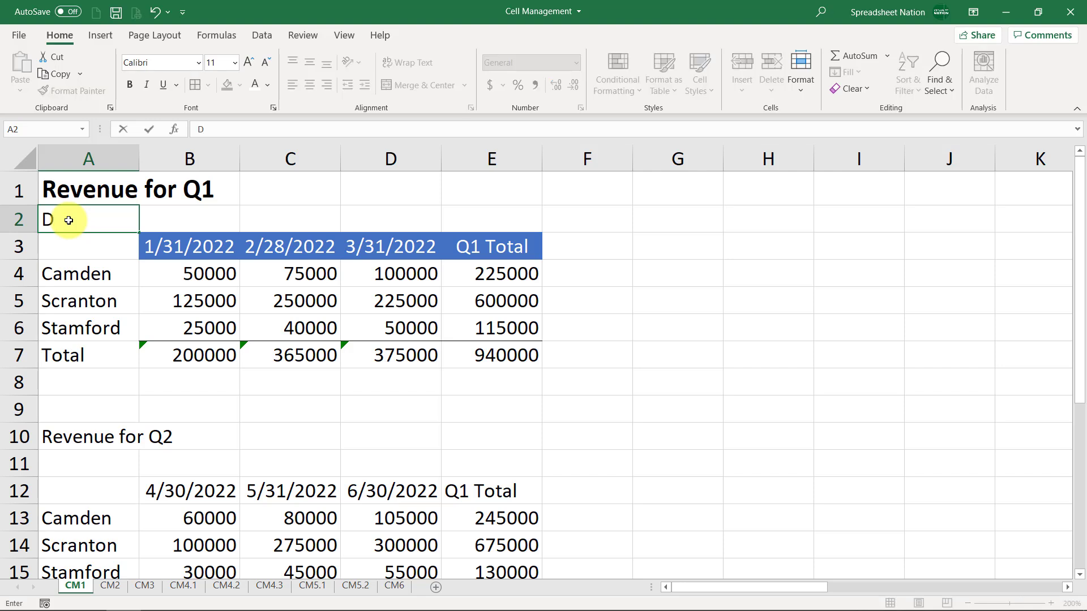
key(BackSpace)
text(Sample Text)
key(Return)
click(68, 221)
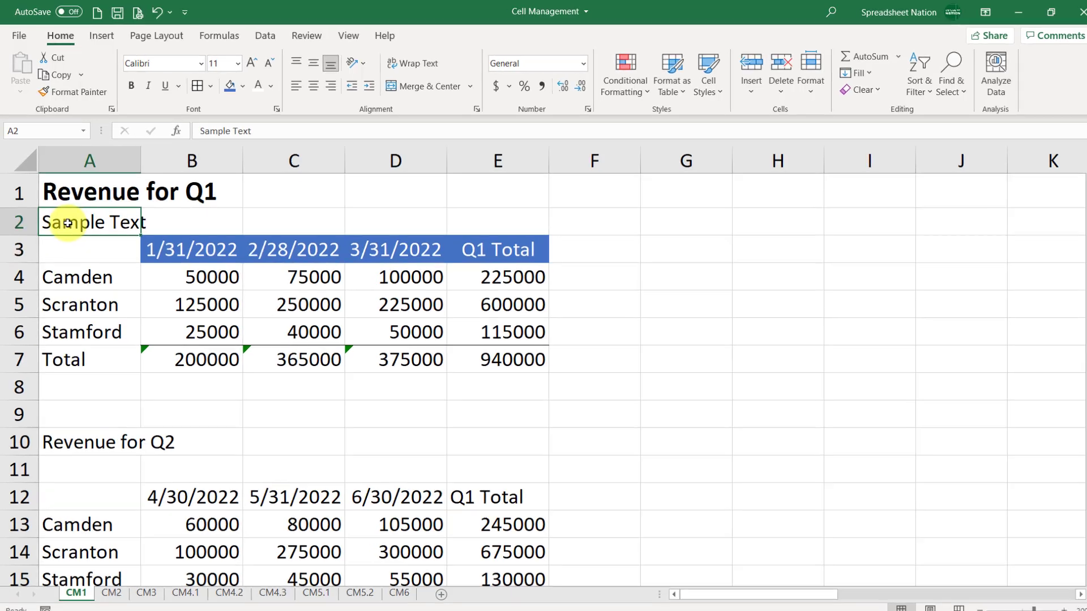
Try middle and top vertical alignment on A2 in a taller row 2, and delete the cell's sample text
drag(41, 334, 33, 374)
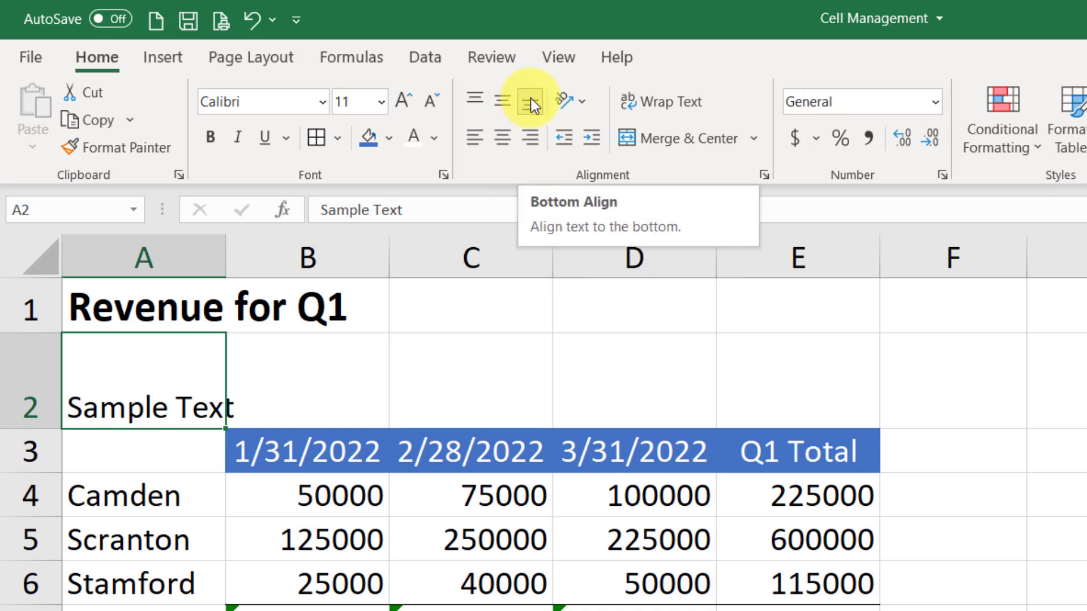
click(497, 106)
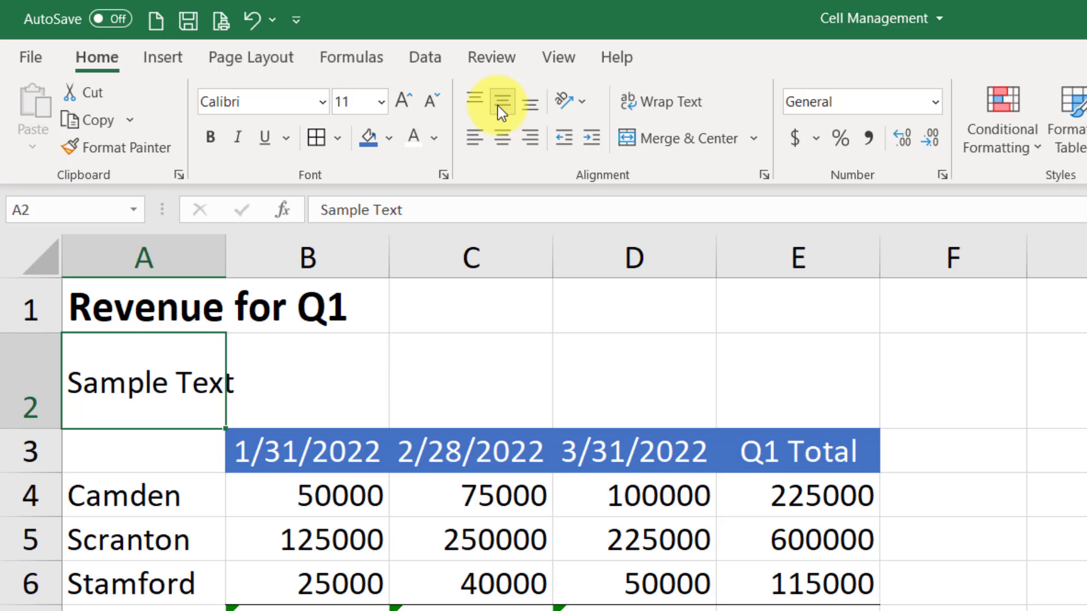
click(477, 112)
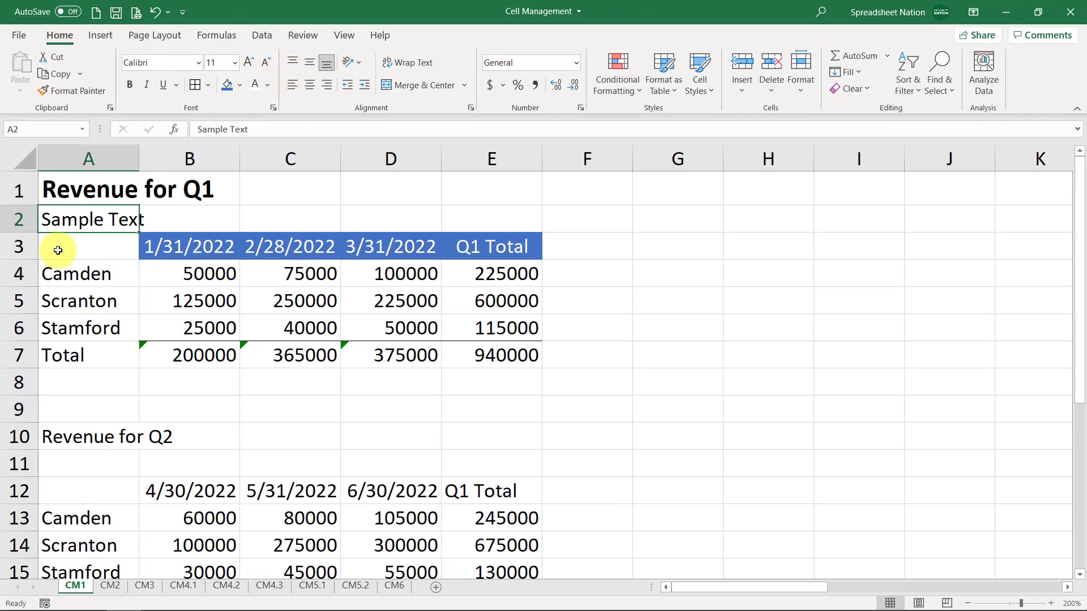
key(Delete)
Try the Angle Counterclockwise, Angle Clockwise, Vertical Text and Rotate Text Up orientations on the Camden label in A4
click(77, 274)
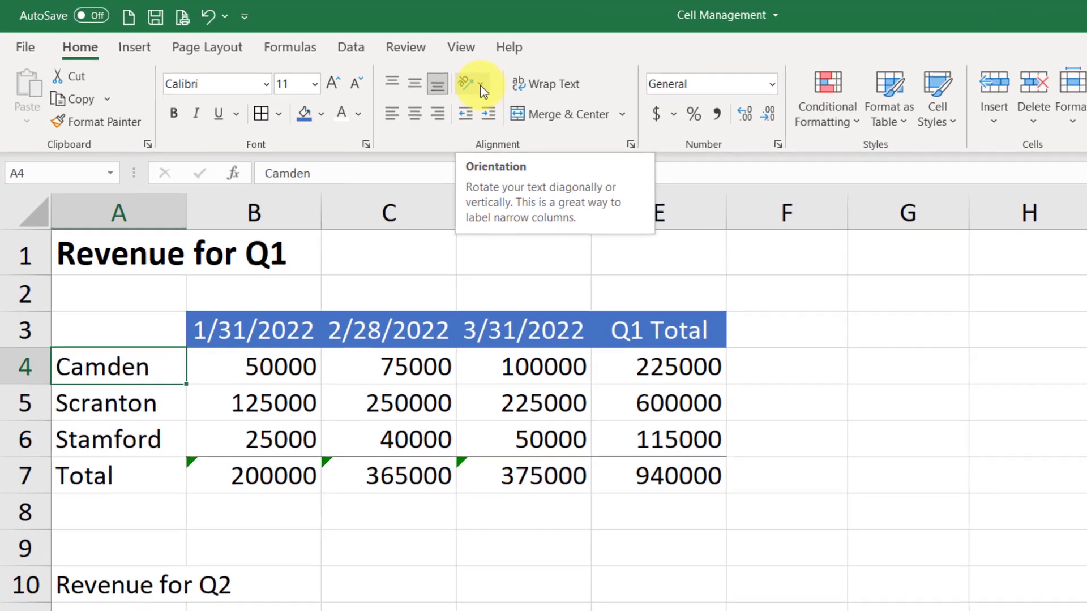
click(481, 86)
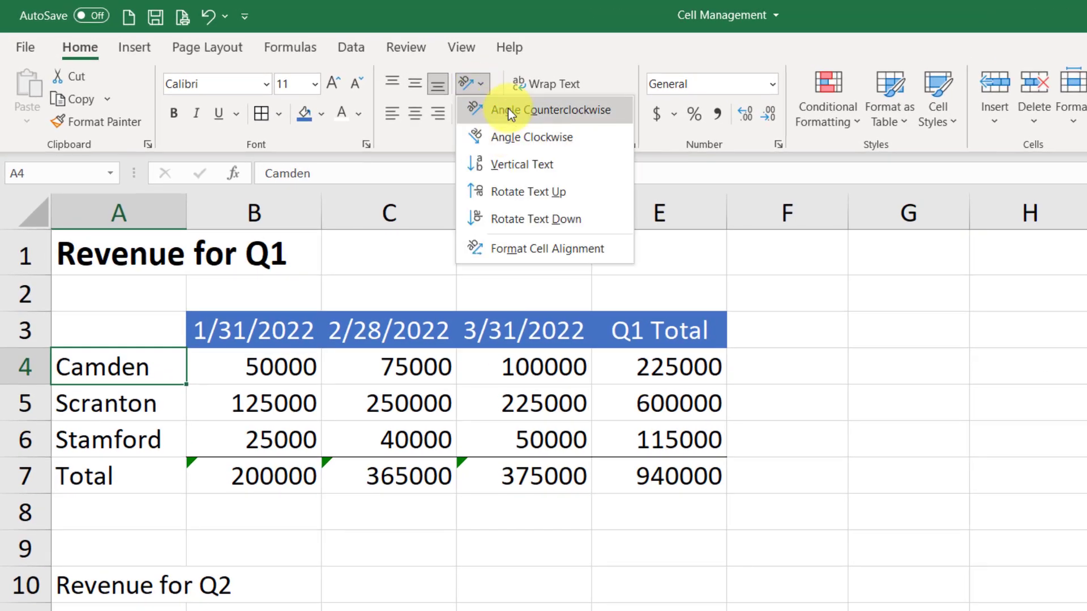
click(477, 109)
click(486, 84)
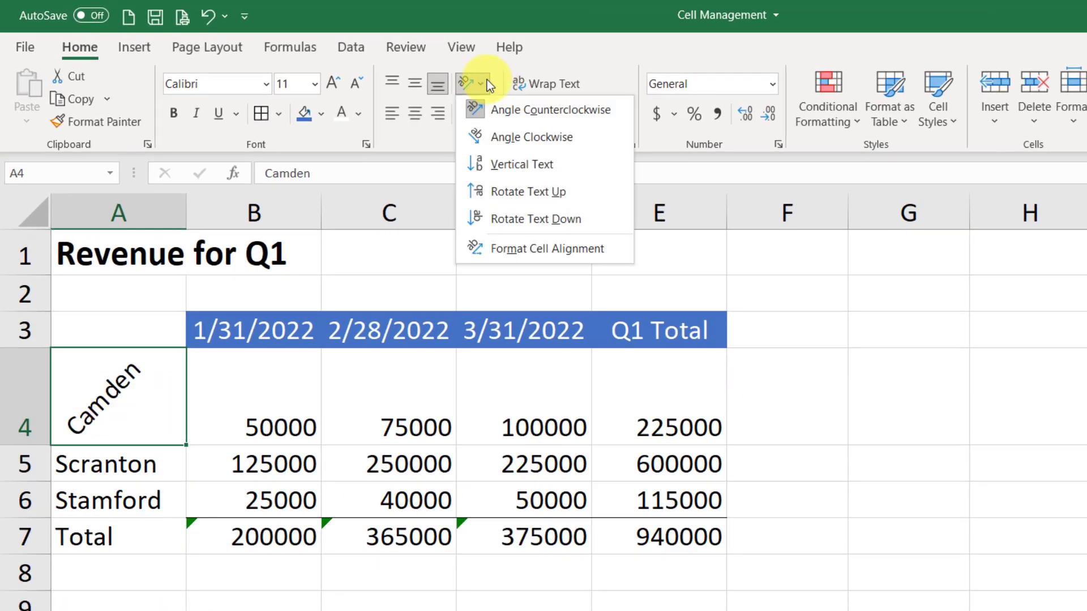
click(494, 136)
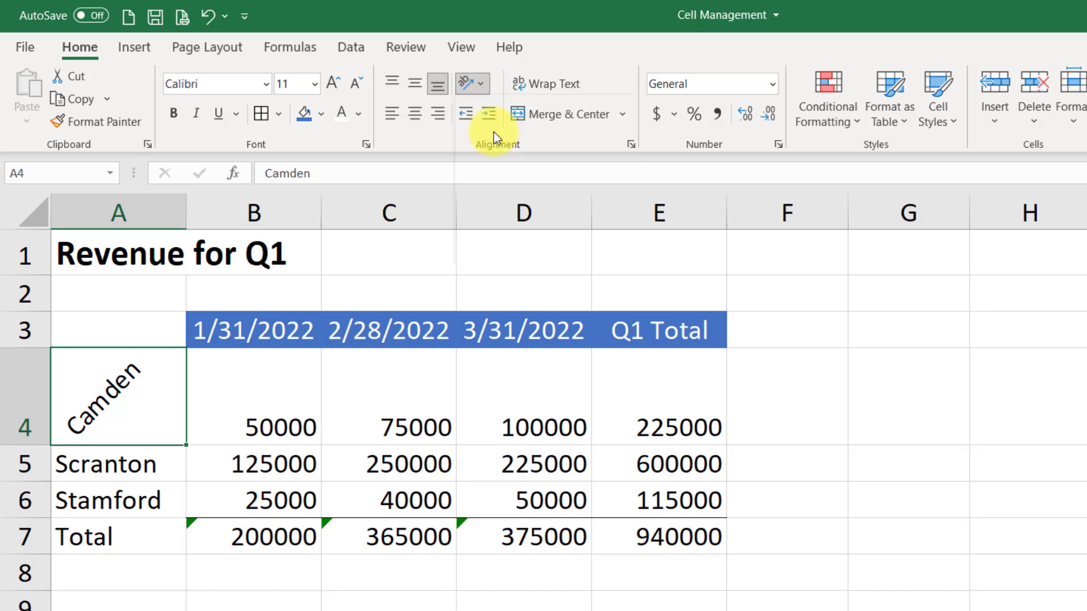
click(477, 85)
click(490, 165)
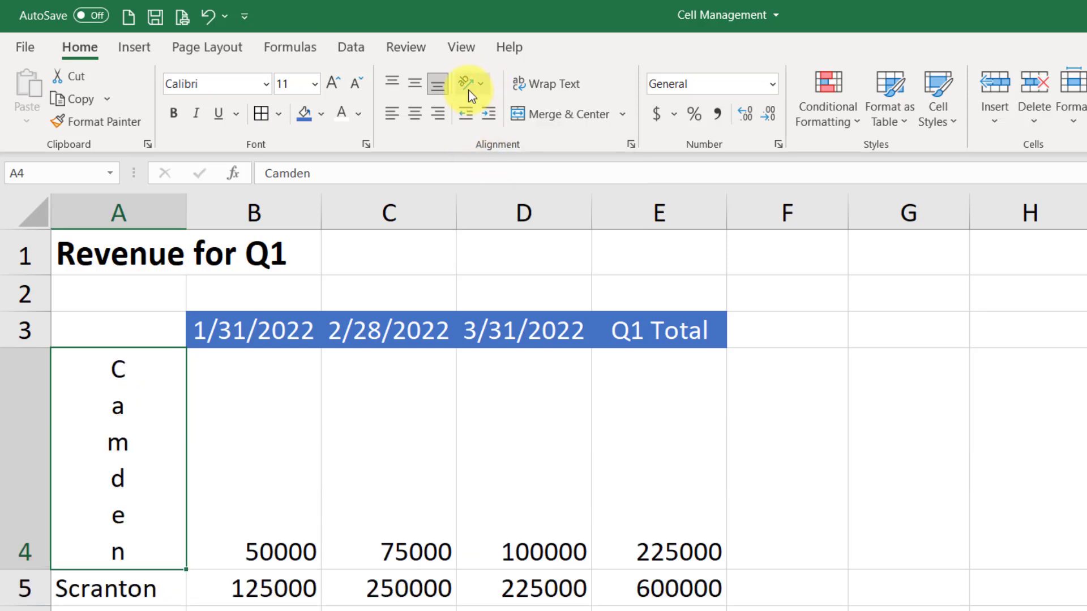
click(479, 84)
click(491, 189)
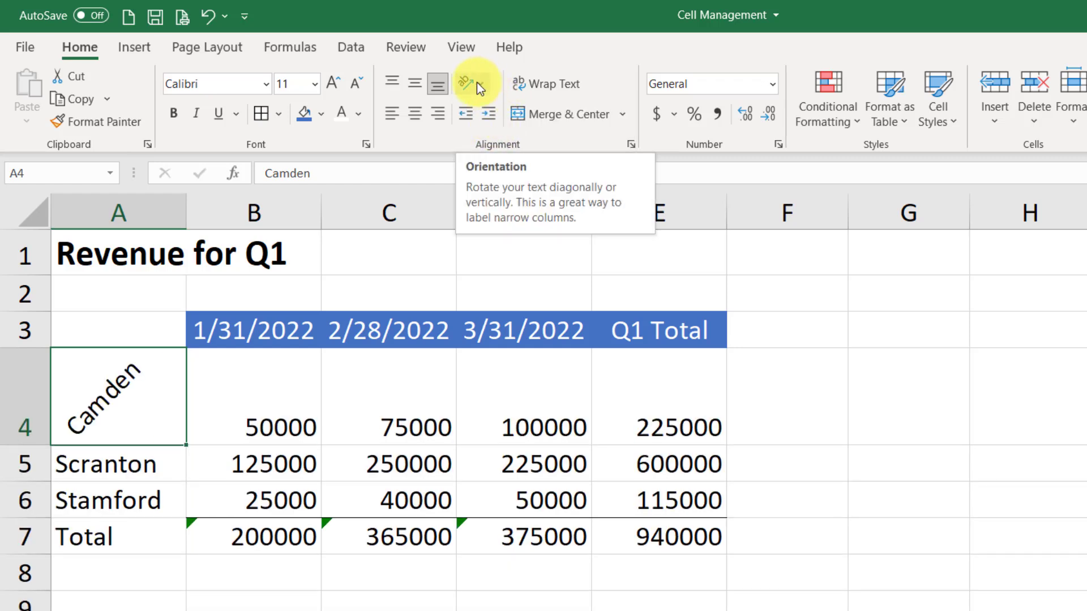
Set the text orientation of cell A4 to 0 degrees in the cell alignment settings
click(477, 83)
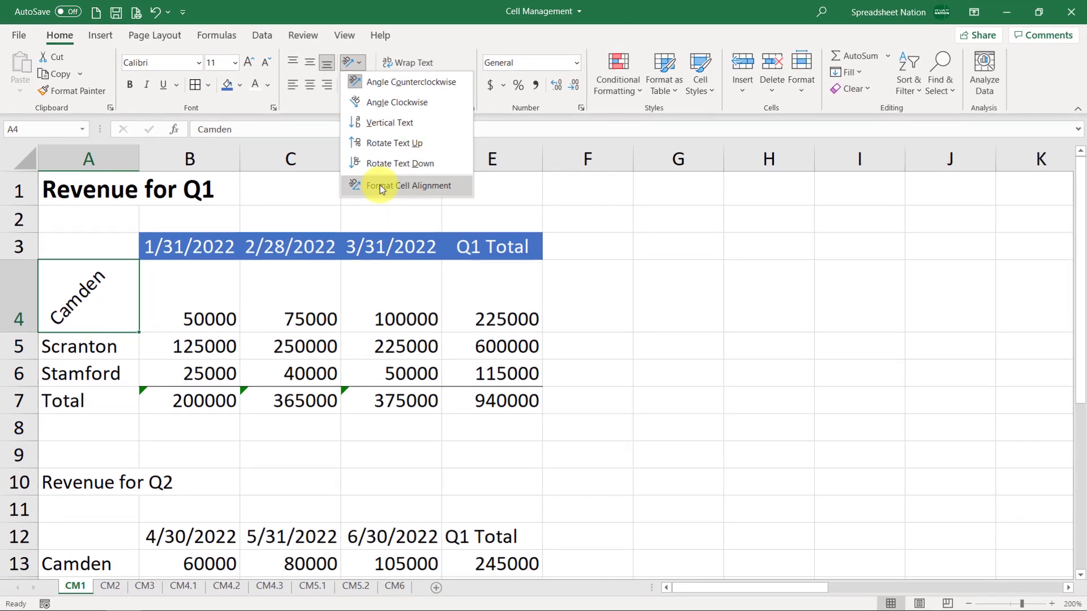
click(452, 221)
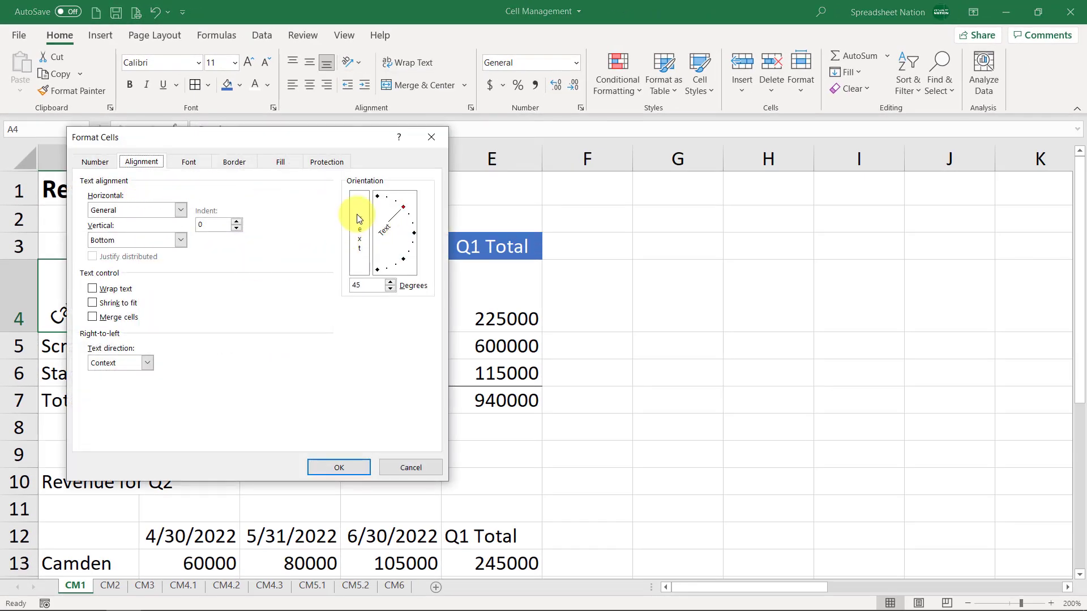
drag(401, 208, 415, 235)
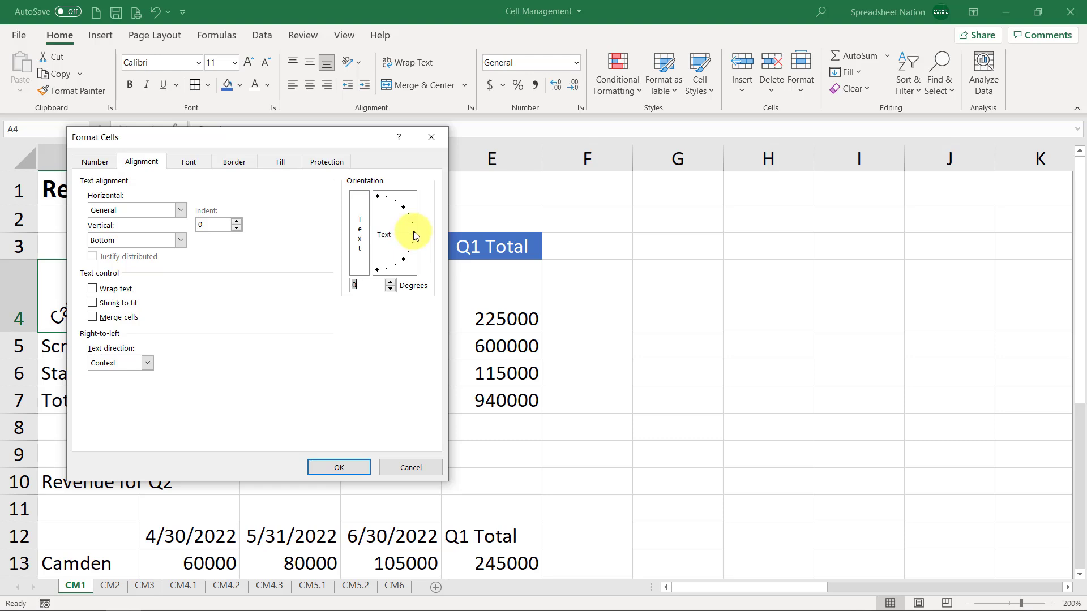
click(340, 469)
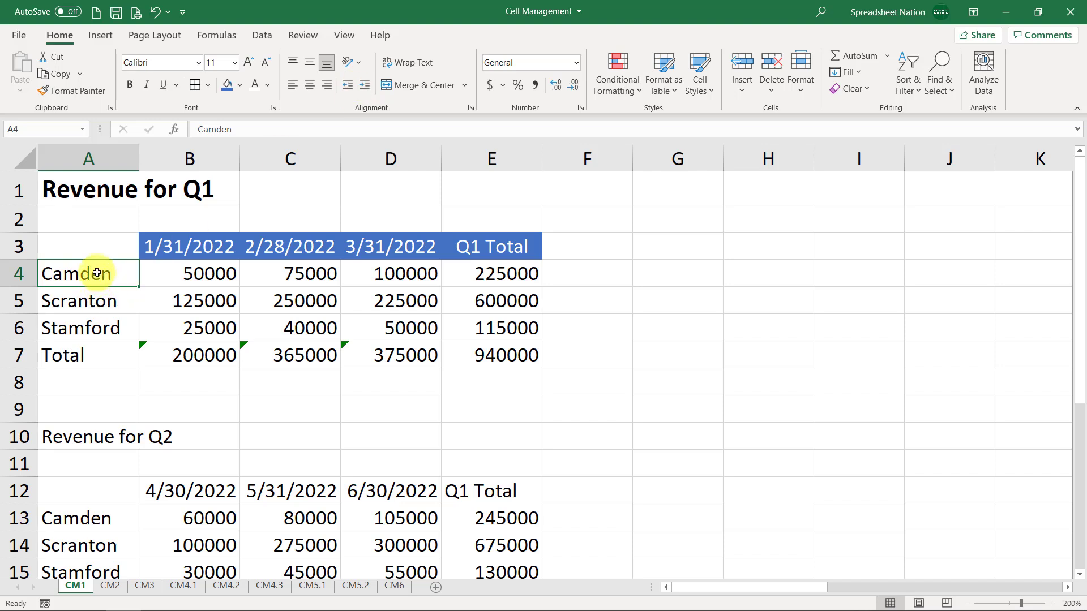
Increase the indent of the city labels in A4:A6 by several levels
drag(97, 274, 88, 317)
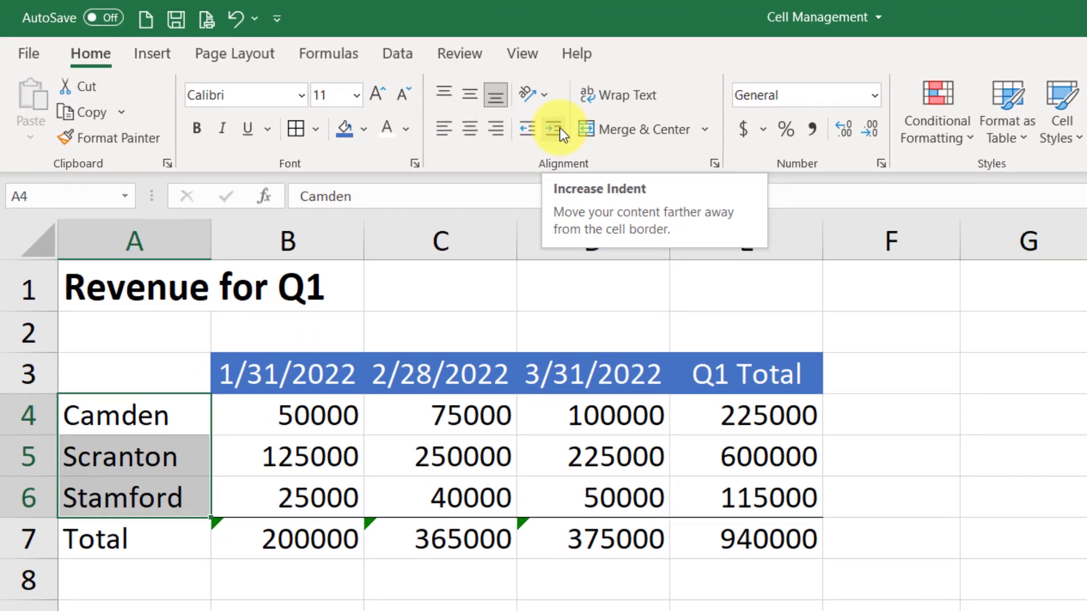
click(419, 97)
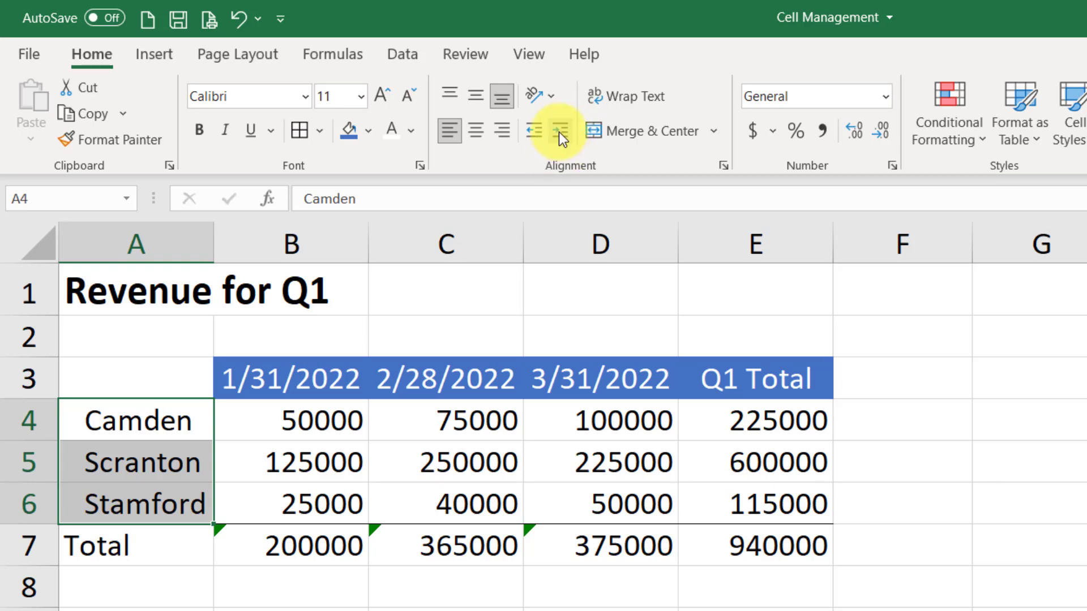
click(559, 131)
click(559, 131)
click(559, 132)
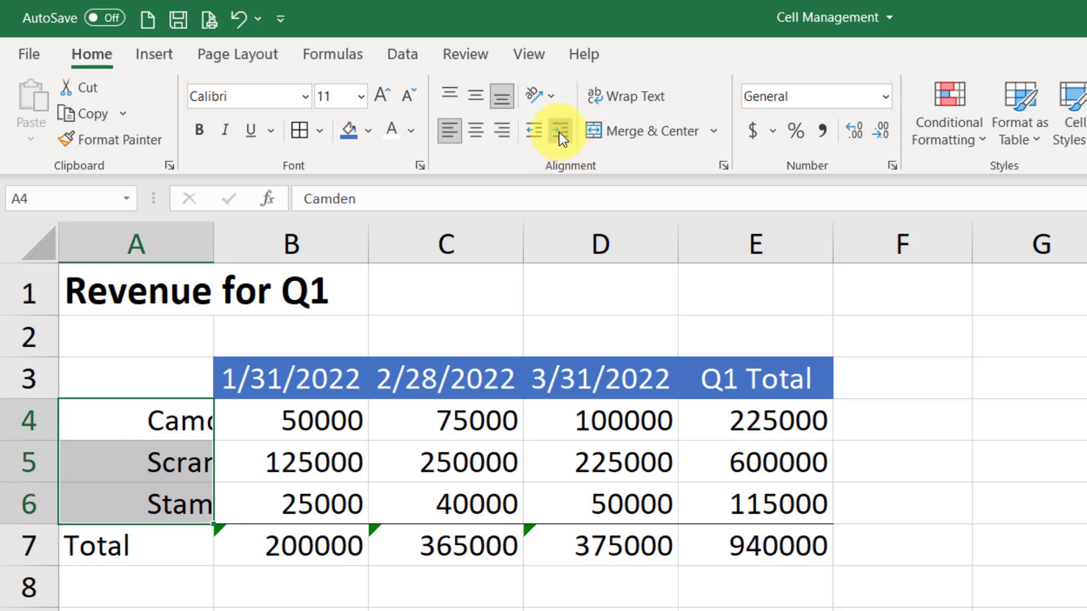
click(558, 132)
Reduce the indent of the city labels in A4:A6 to one level
click(536, 134)
click(536, 134)
click(536, 134)
click(535, 134)
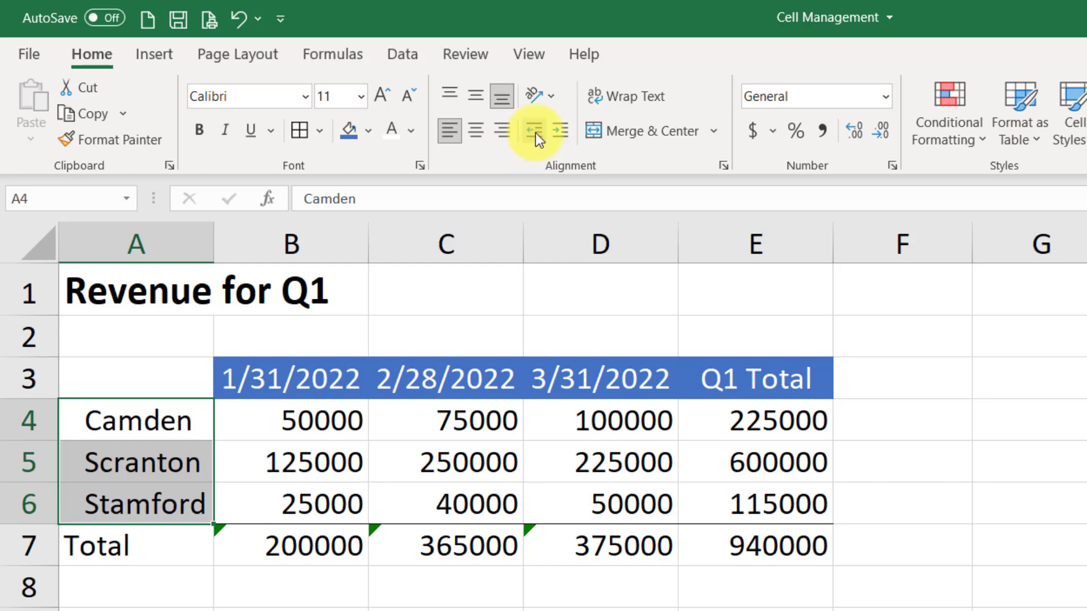
click(532, 133)
click(569, 132)
click(538, 131)
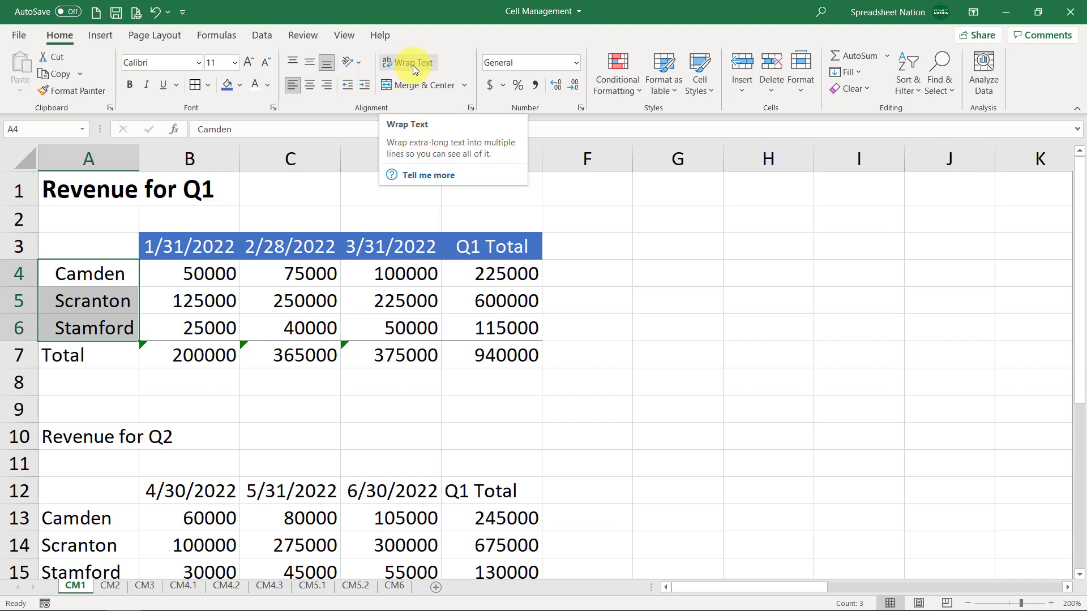
Enter "Something really long" in cell A2
click(109, 226)
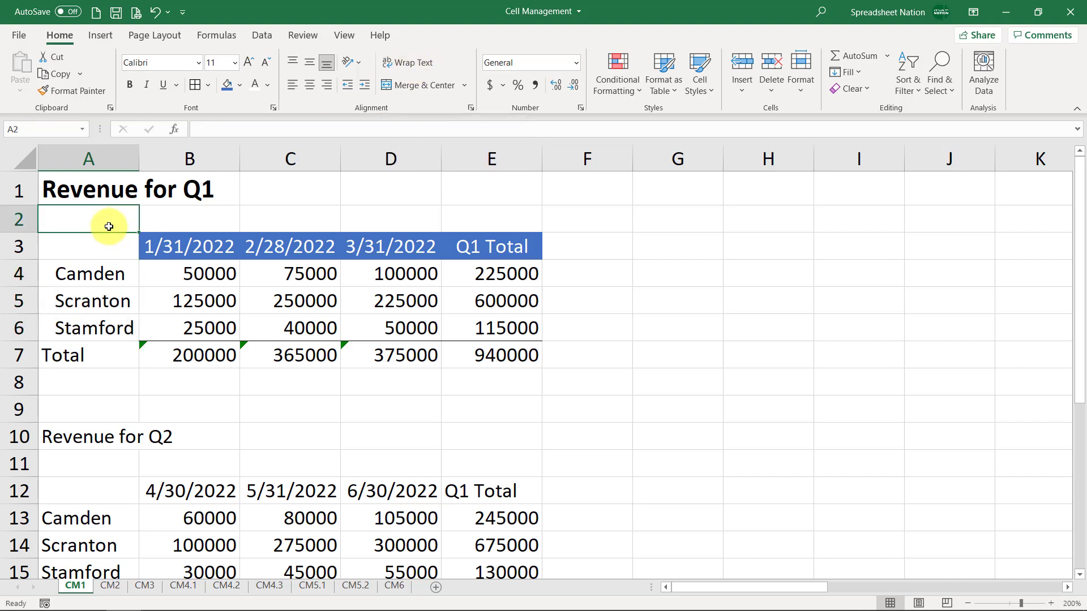
text(Something really)
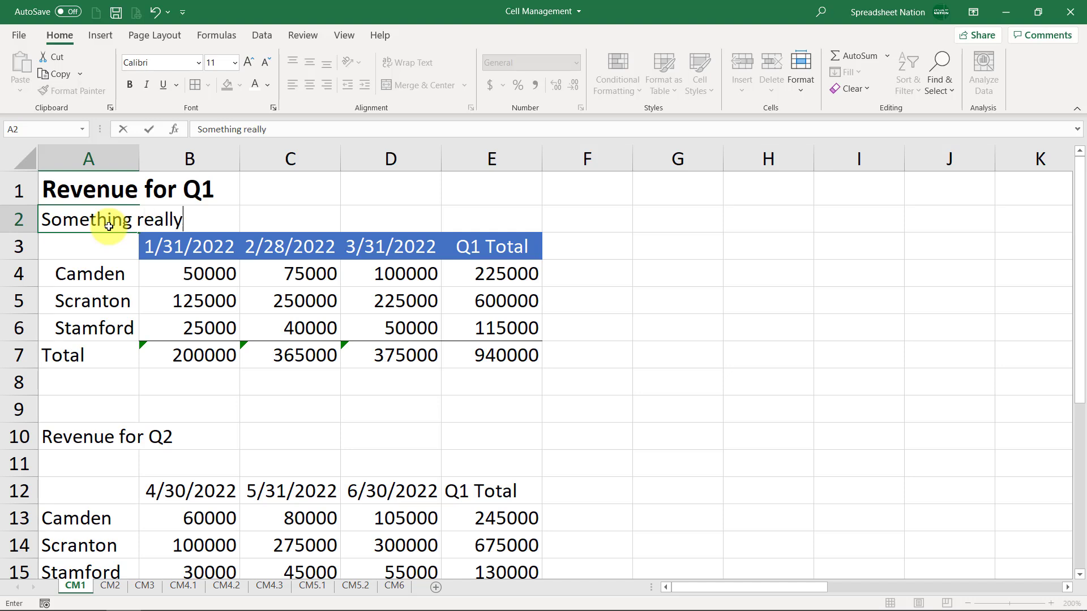
text( long)
key(Return)
click(108, 227)
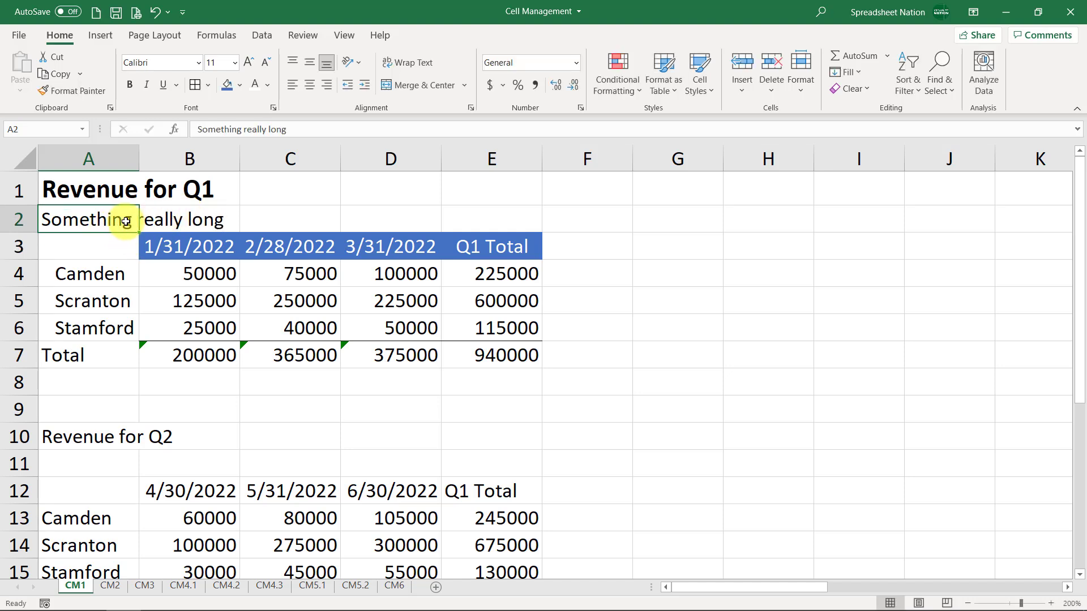
Enter "Something else" in the neighbouring cell B2
click(215, 212)
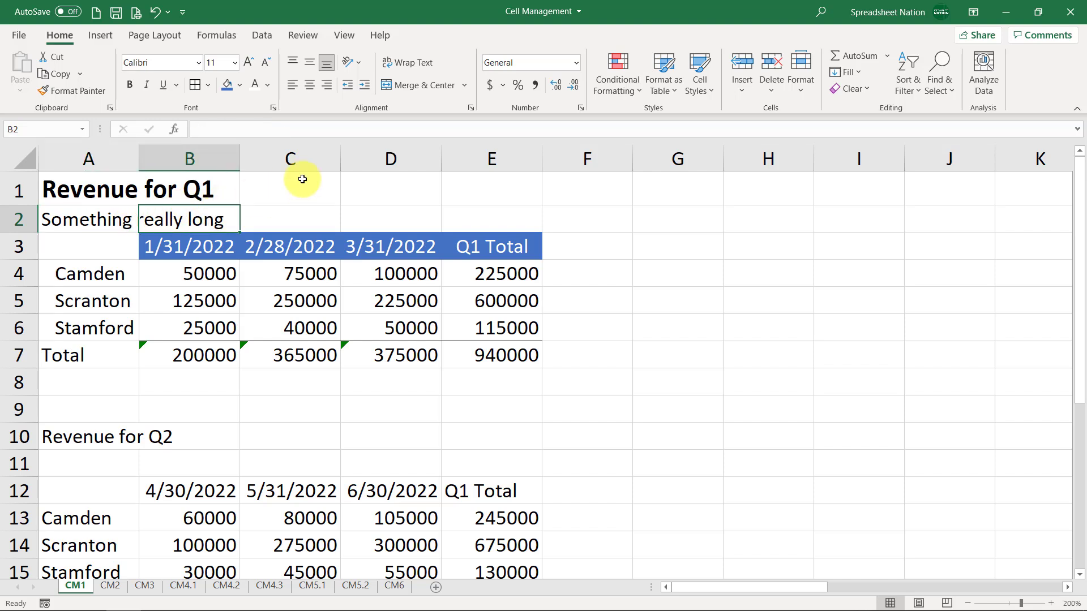
text(Tom)
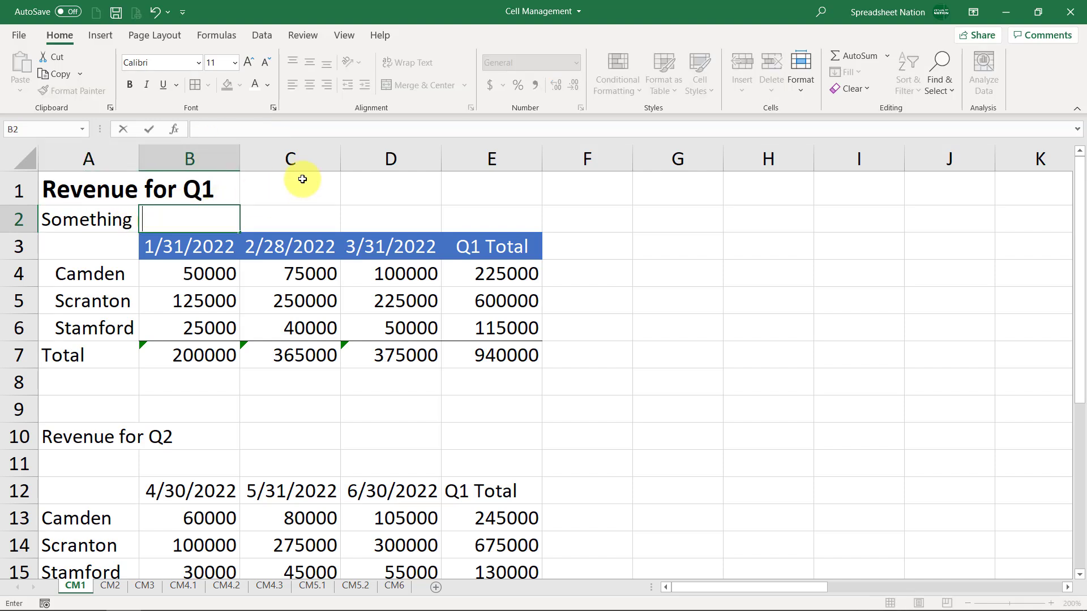
text(Something else)
key(Return)
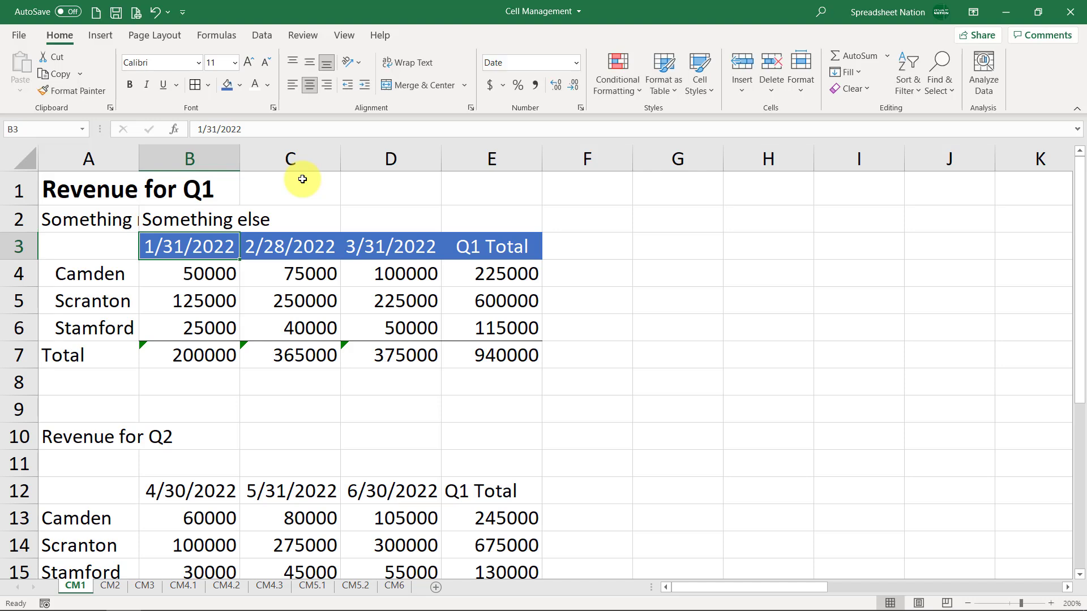
Try Wrap Text on the long entry in A2 and turn it off again
click(121, 221)
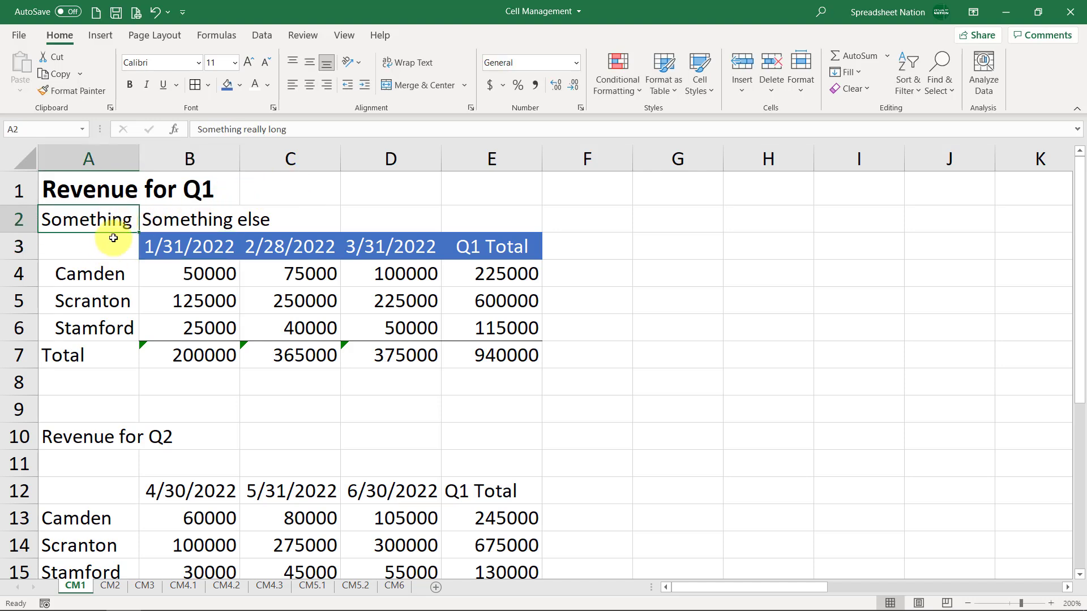
click(413, 62)
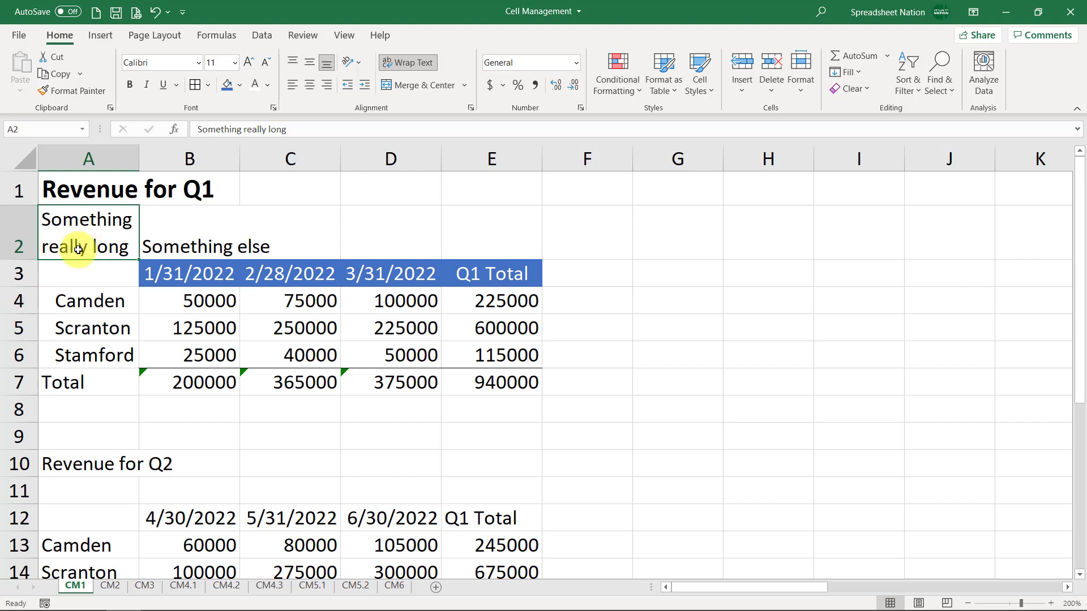
click(399, 65)
Clear the sample text from cells A2:B2
drag(170, 231, 74, 232)
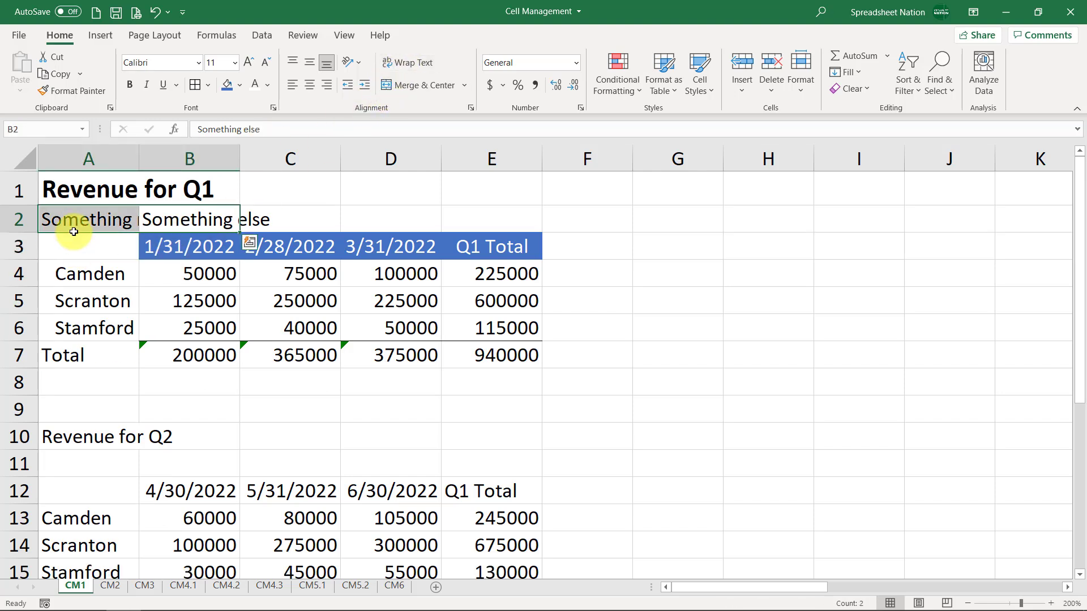
key(Delete)
click(74, 245)
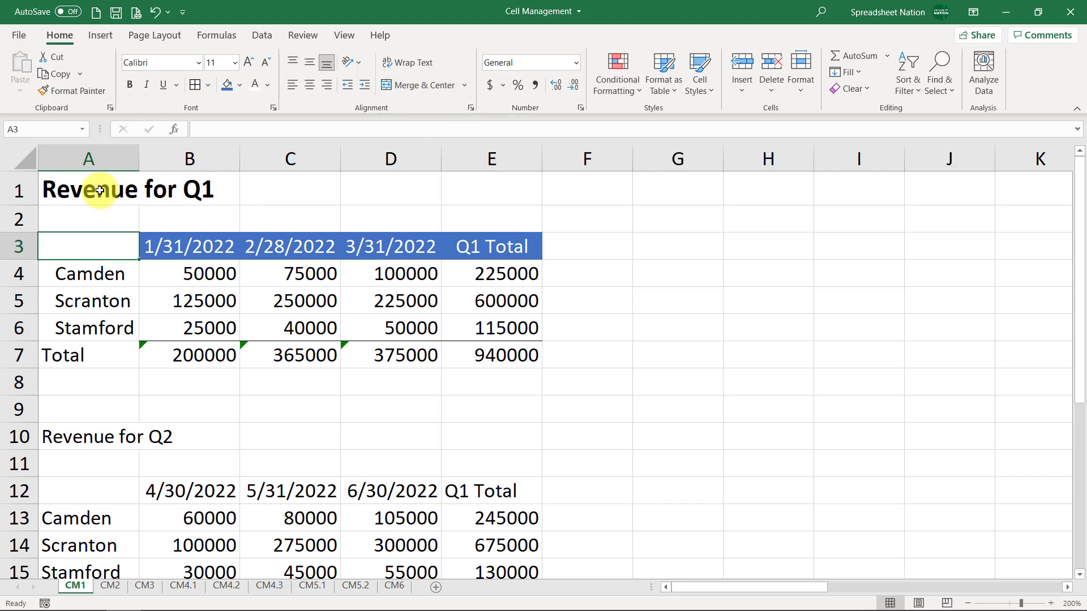
Merge and center the "Revenue for Q1" title across A1:E1
drag(99, 191, 517, 126)
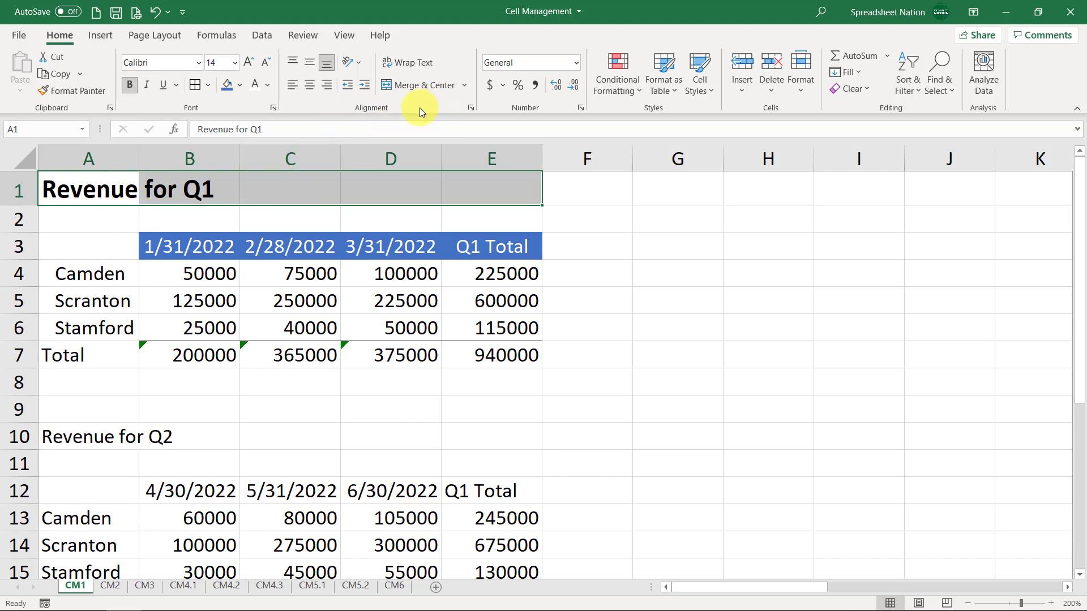
click(417, 83)
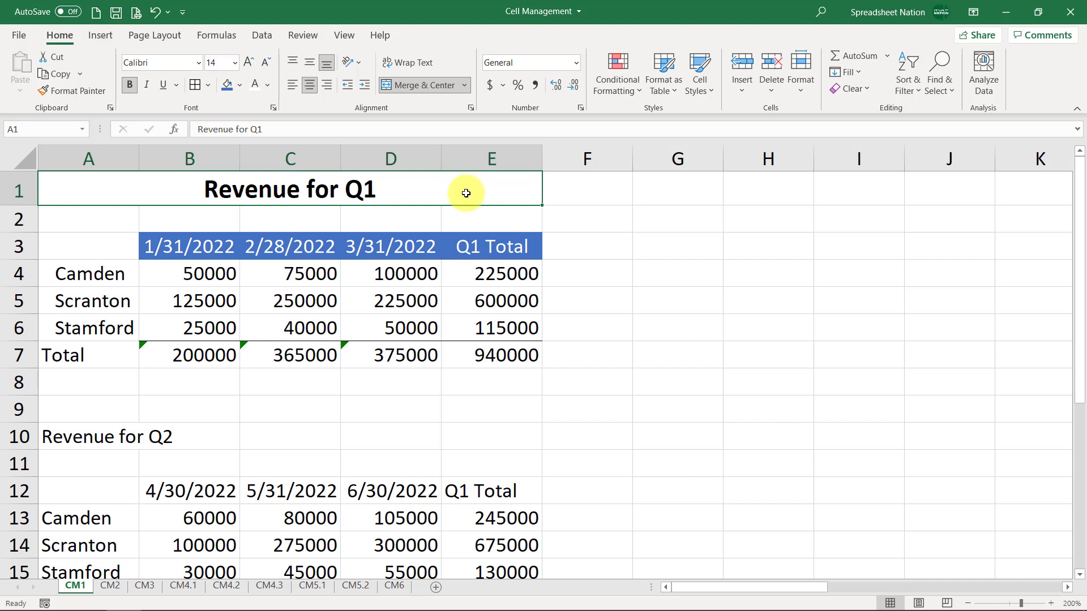
click(376, 235)
click(294, 194)
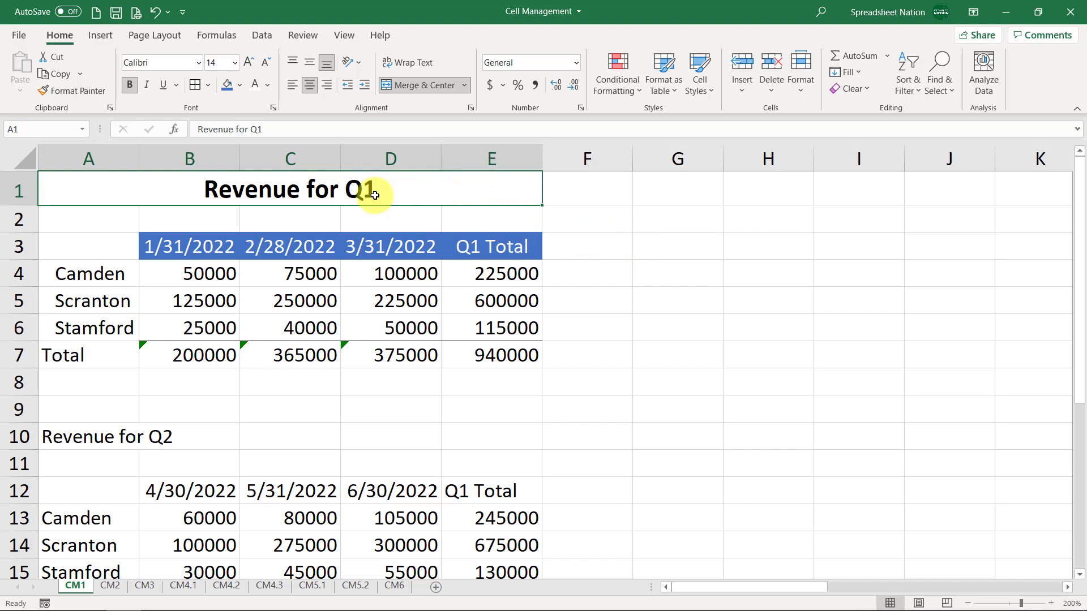
Try summing the whole of column E with a SUM formula in F4, correcting the A:E reference, and delete the formula
click(625, 273)
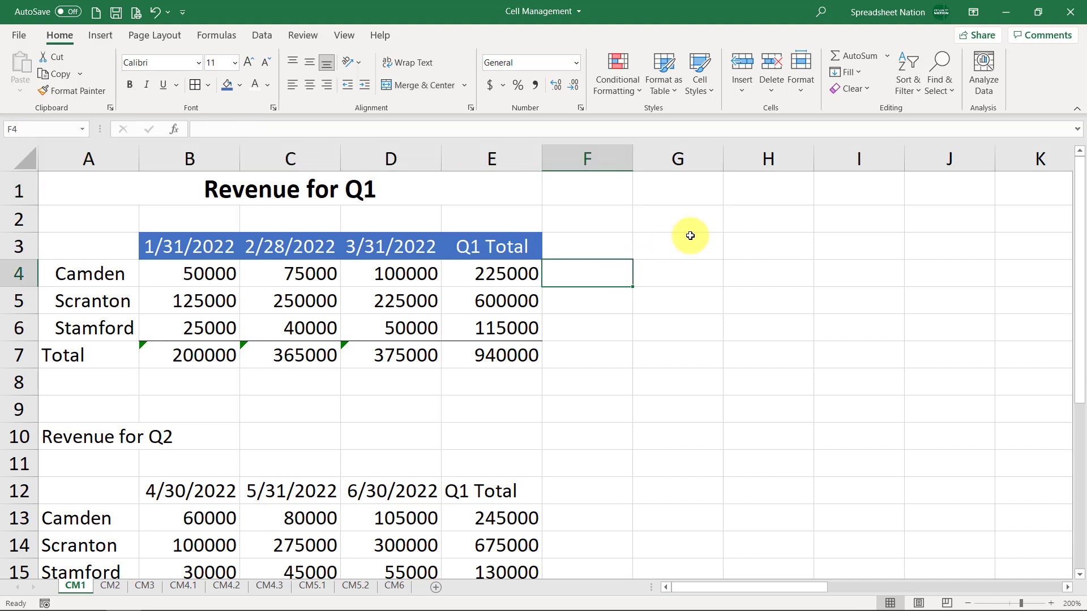
text(=sum)
key(Tab)
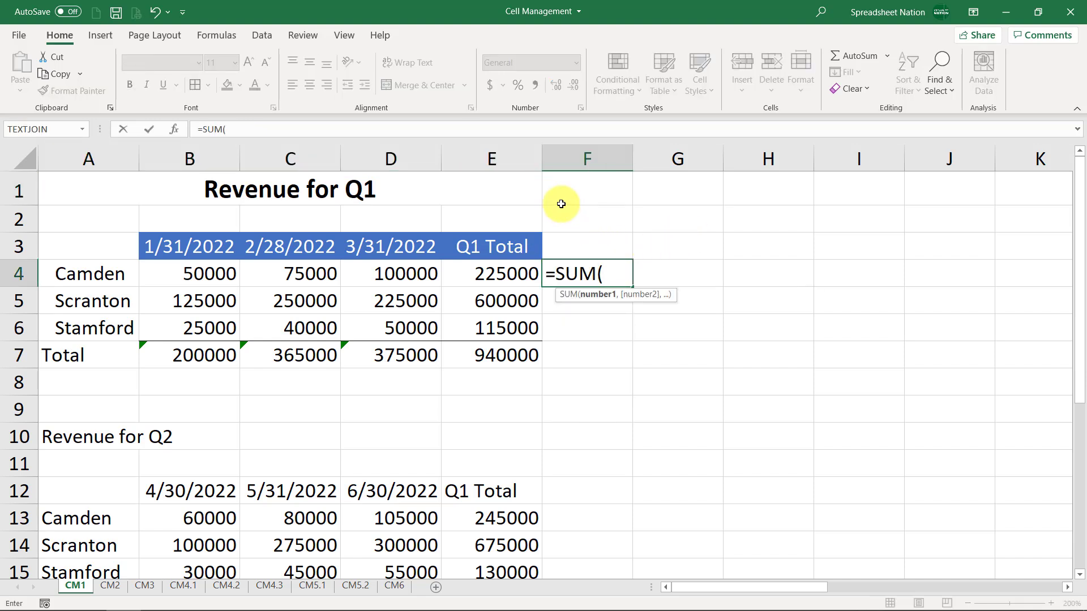
click(499, 159)
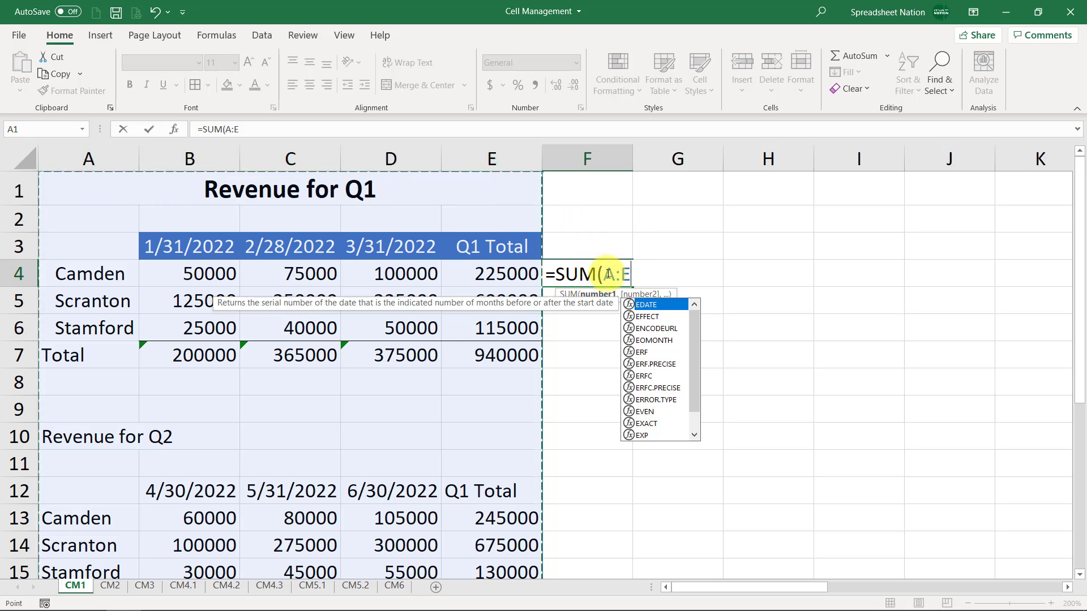
click(615, 274)
key(BackSpace)
text(E)
key(Return)
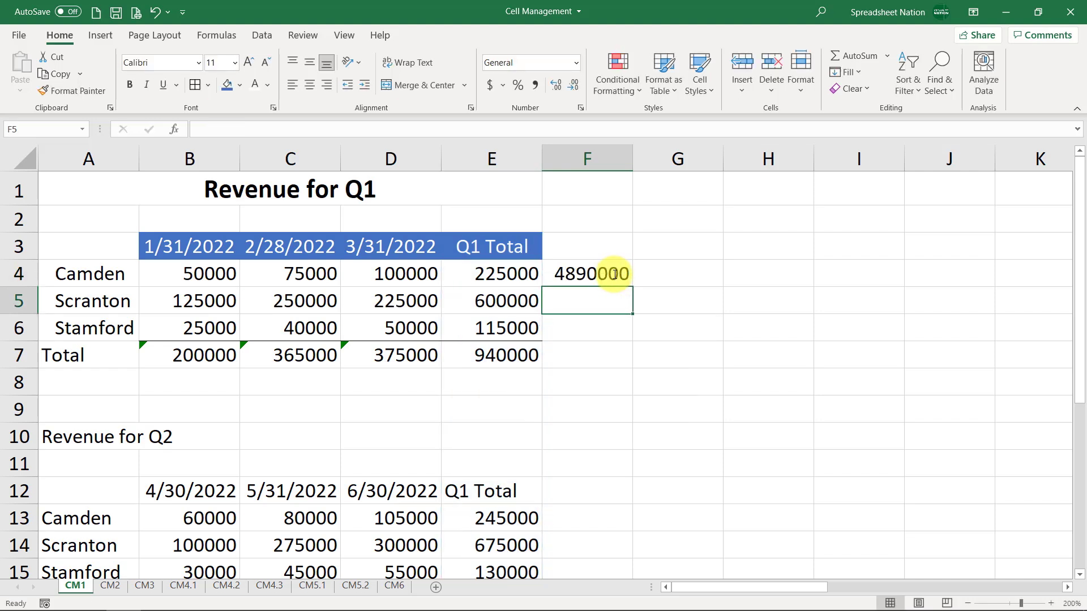
click(612, 274)
key(Delete)
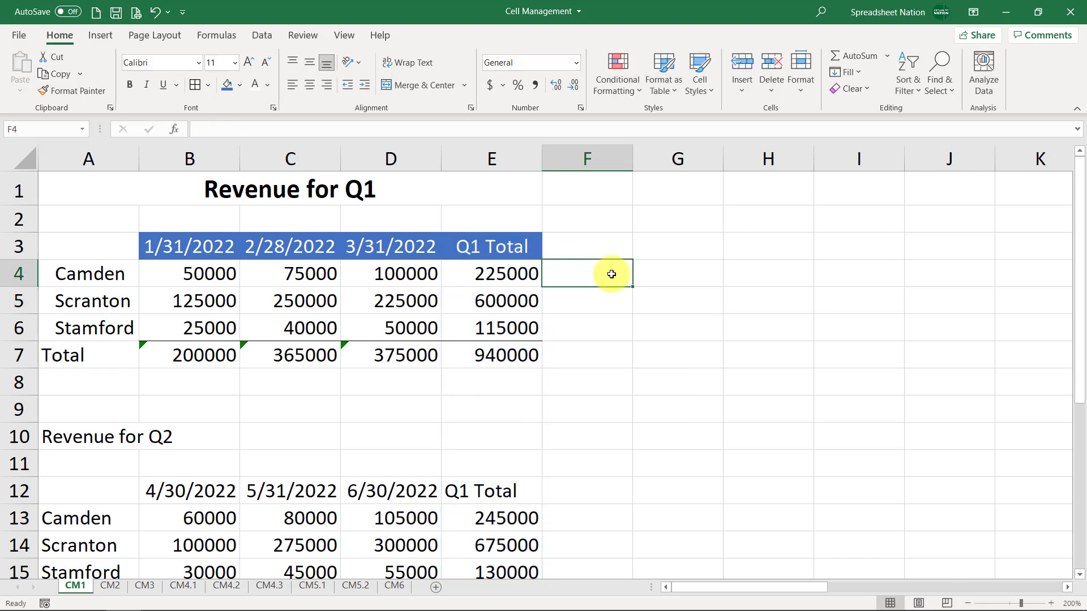
Select the whole of column E to check how the merged title affects column selection
click(479, 156)
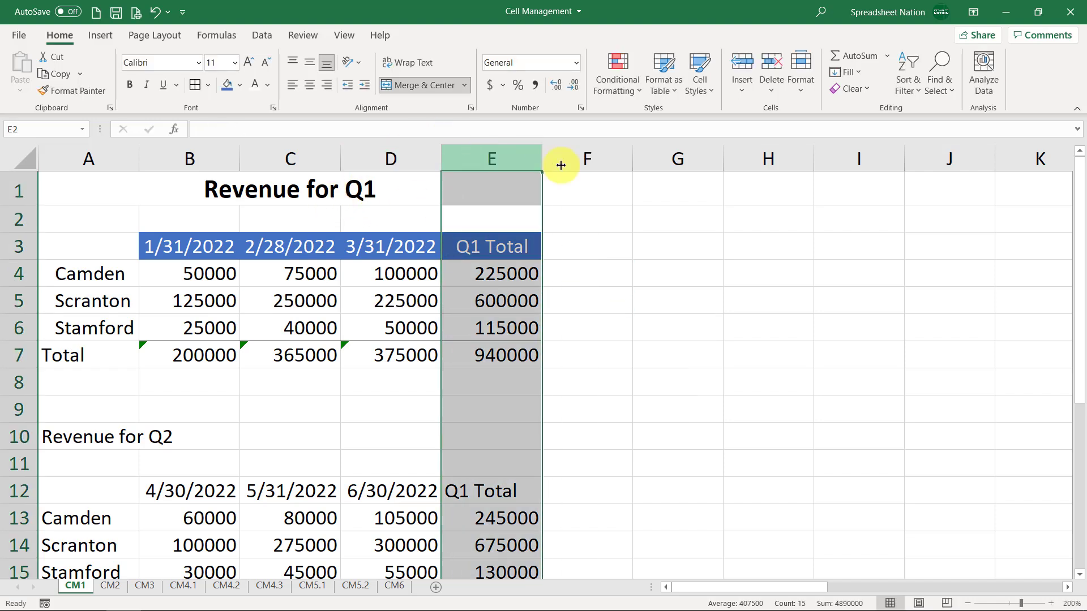
click(627, 242)
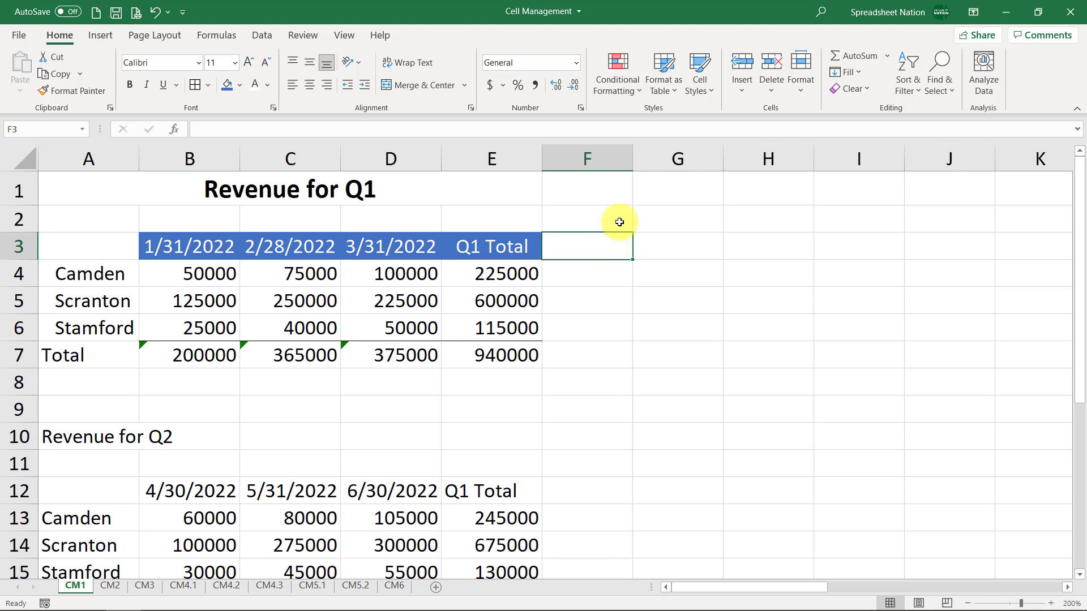
click(453, 159)
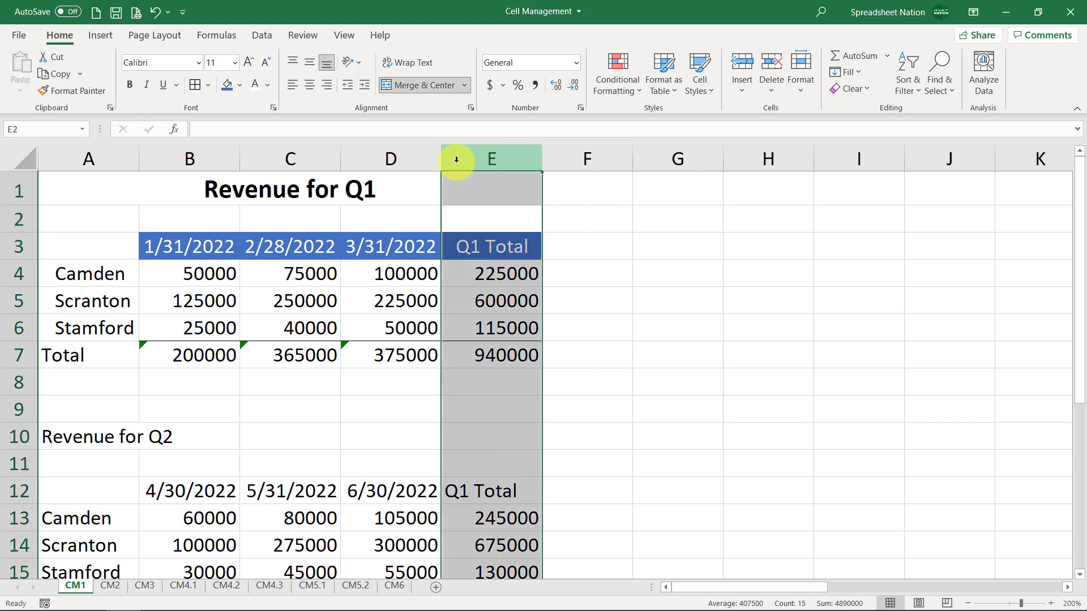
Unmerge the "Revenue for Q1" title and align it with Center Across Selection over A1:E1
click(213, 189)
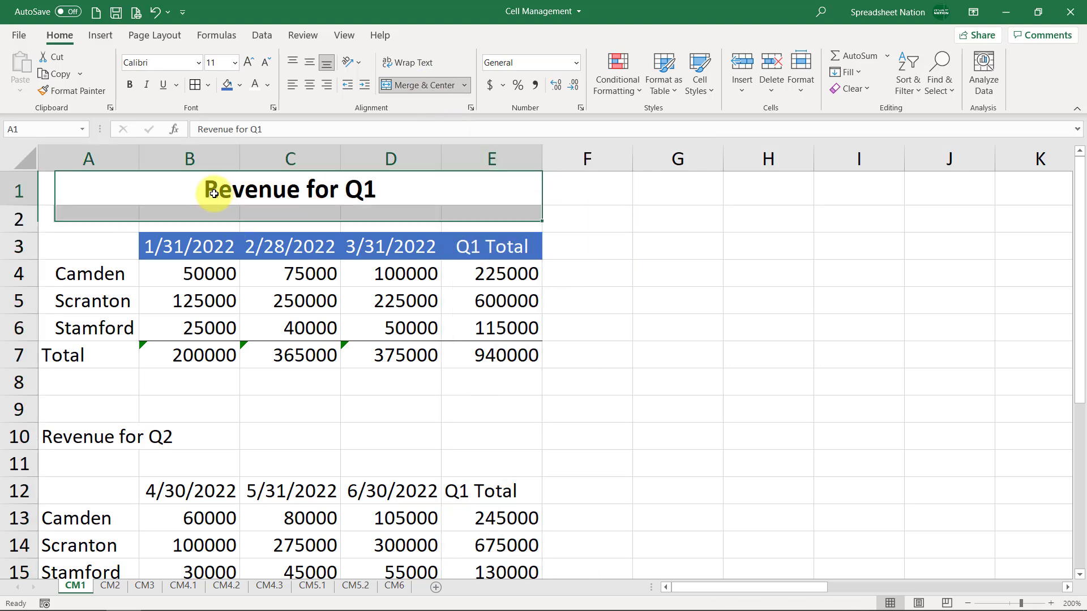
click(414, 85)
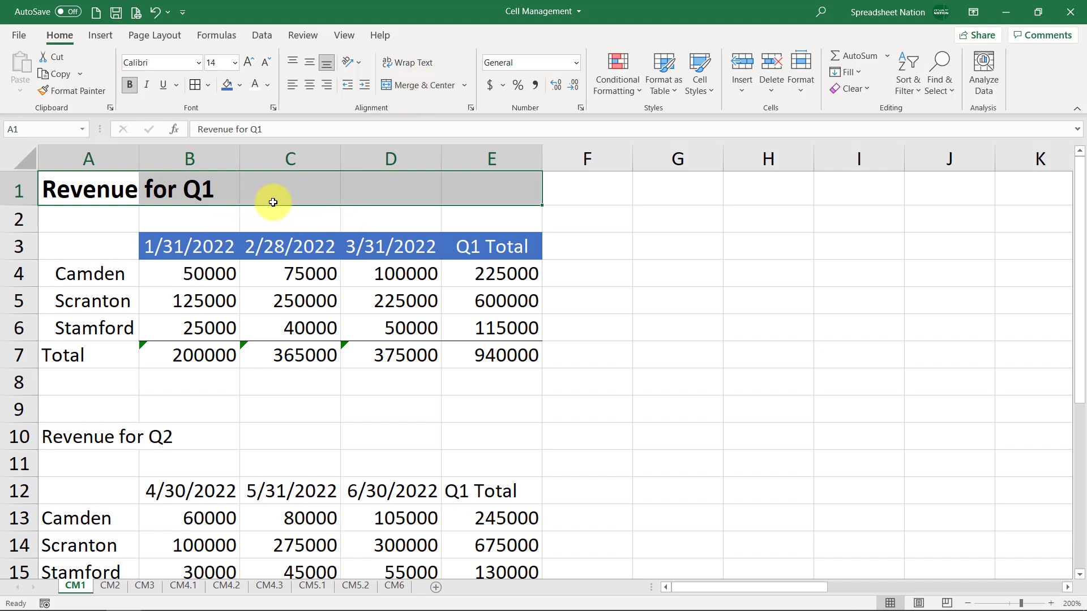
click(472, 110)
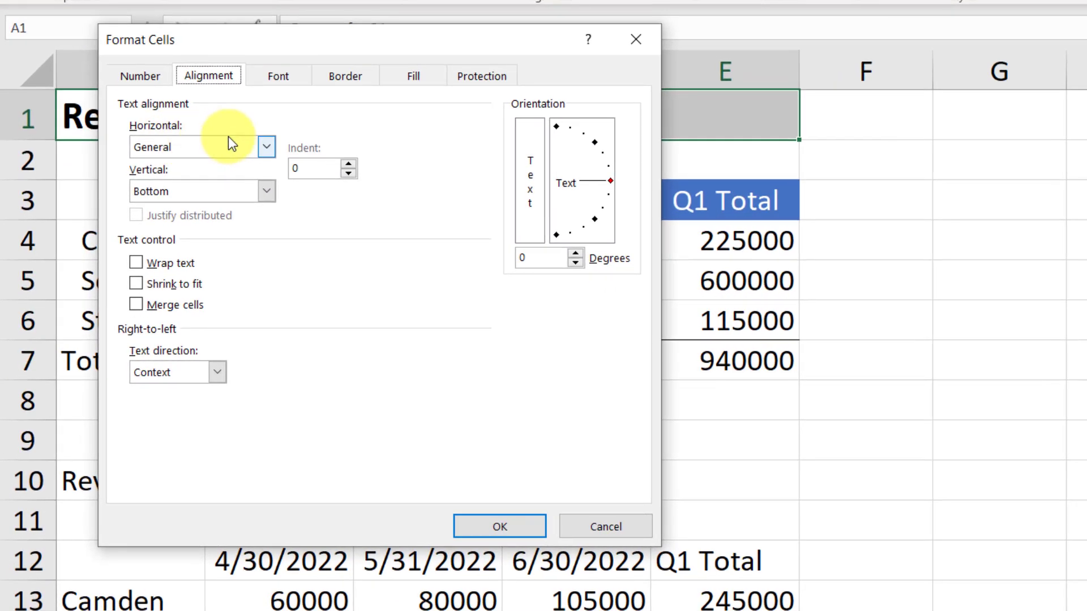
click(270, 144)
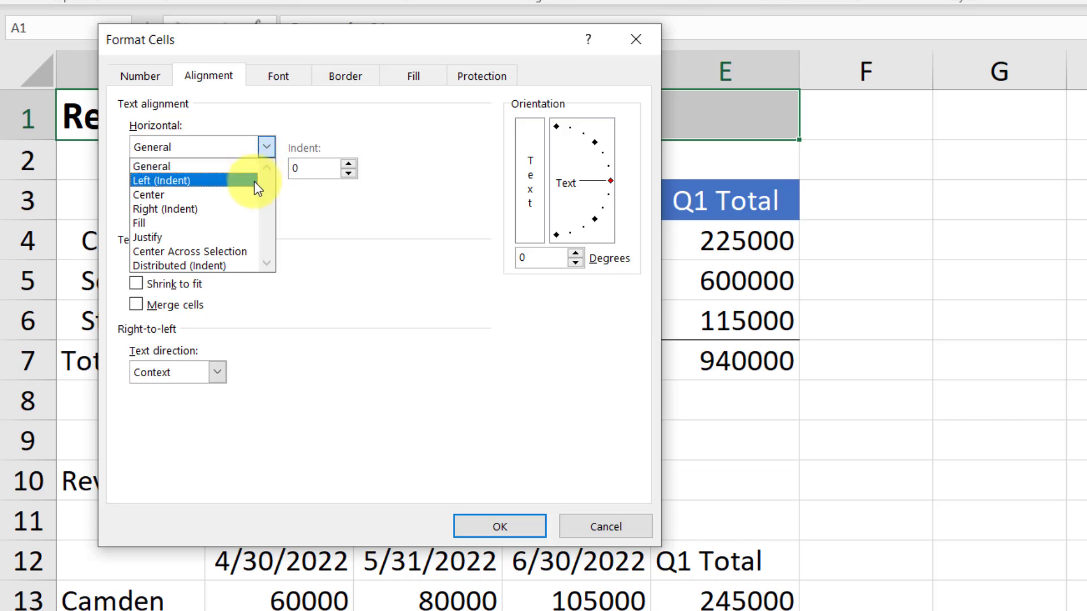
click(199, 252)
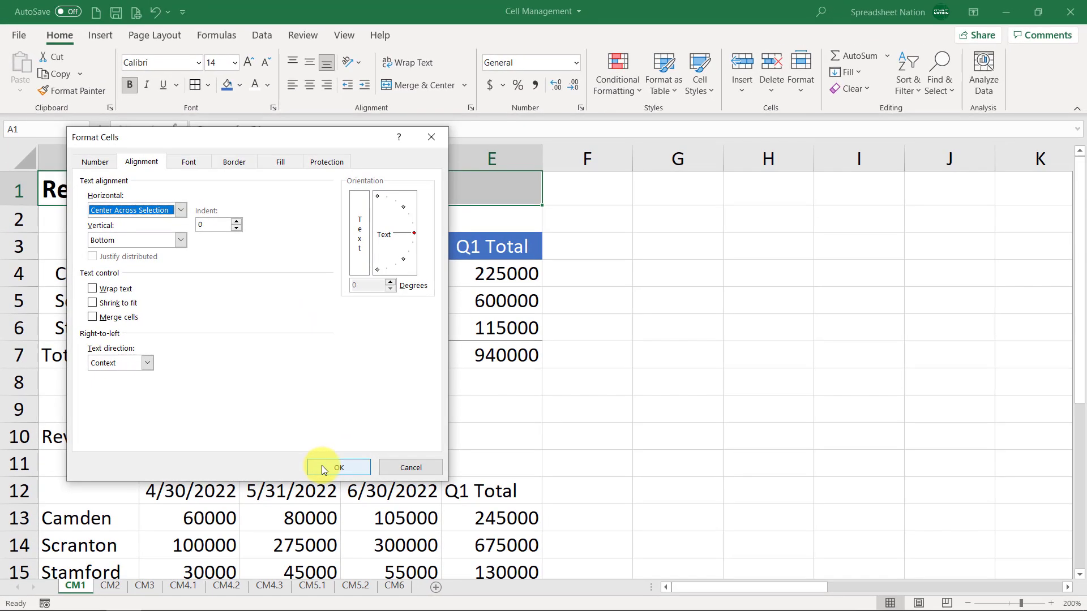
click(338, 467)
Check how the individual cells of the title row A1:E1 can be selected
click(120, 191)
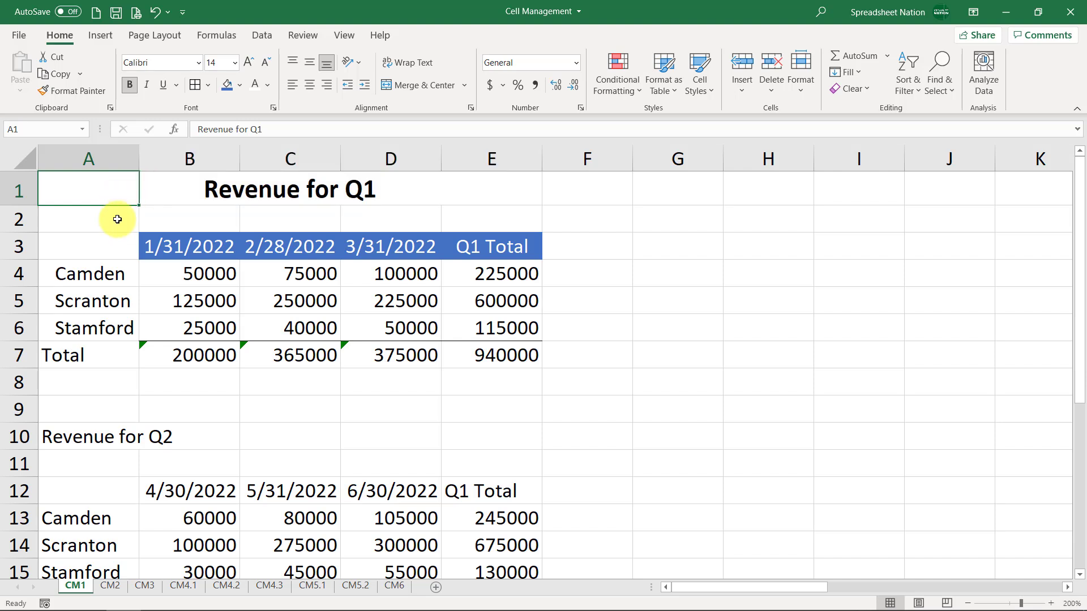
click(102, 274)
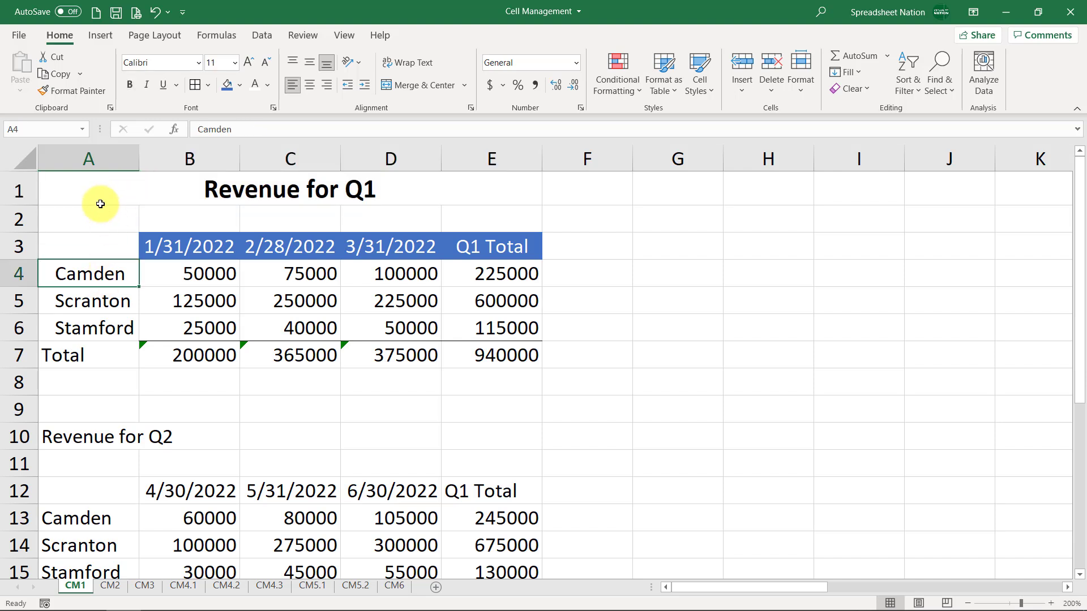
drag(100, 204, 485, 121)
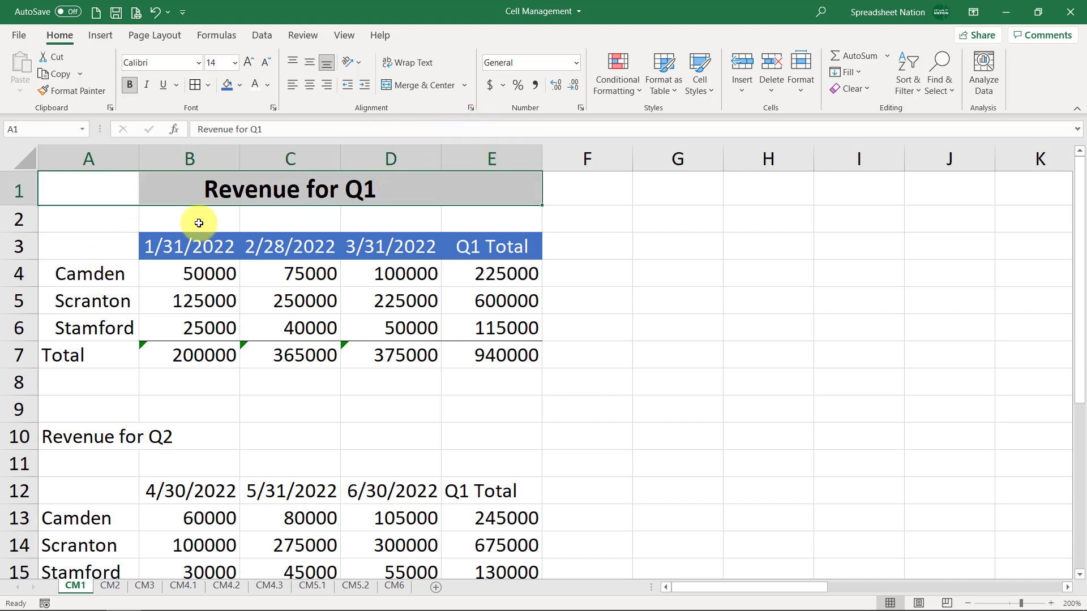
click(104, 197)
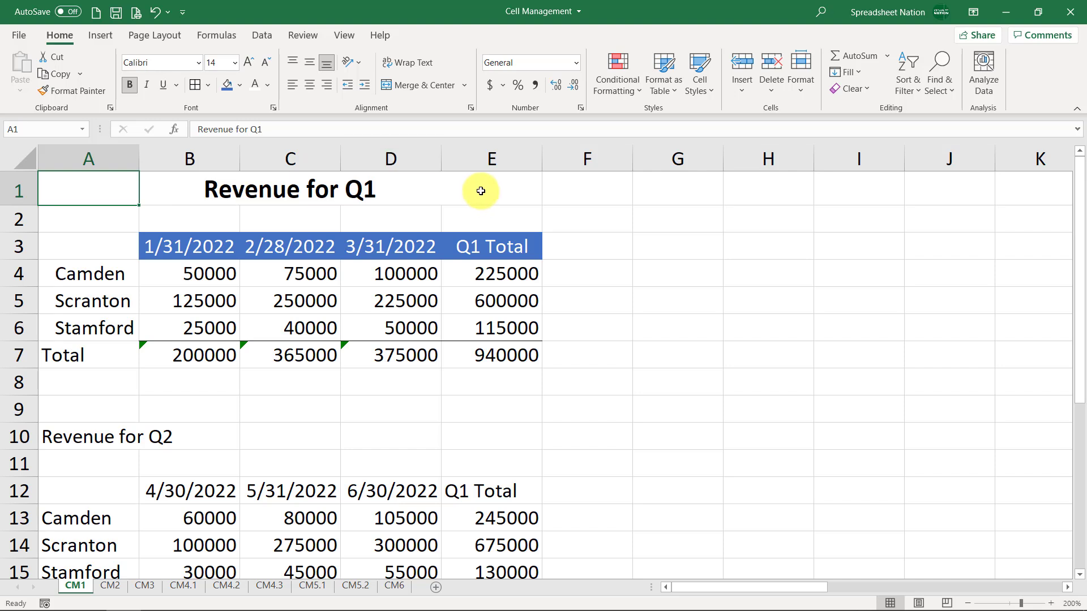
Try the formula =SUM(E:E) in G4 and delete it
click(643, 269)
text(=SUM()
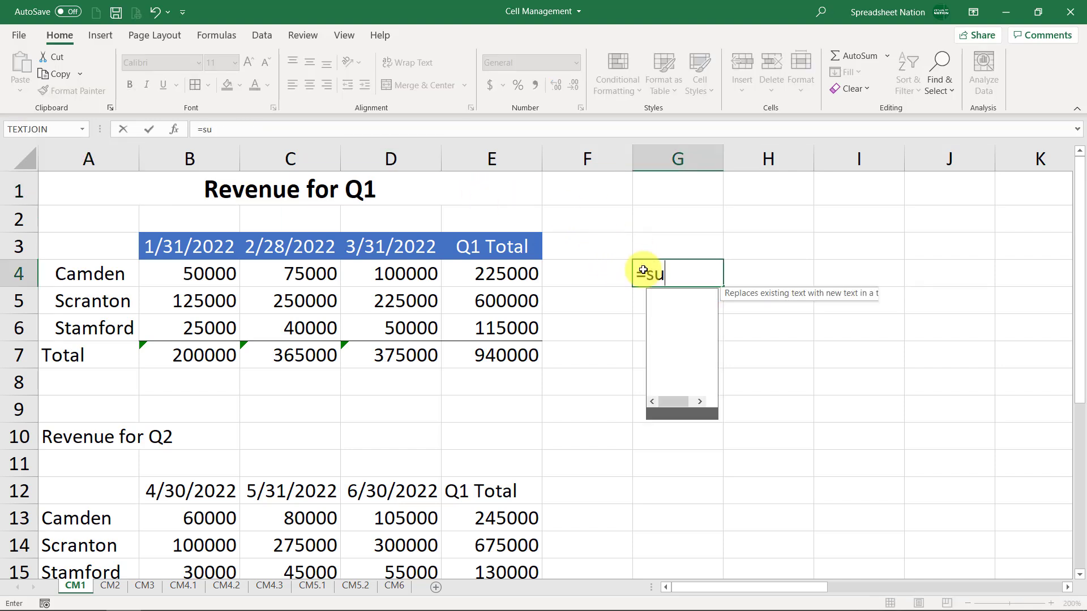
click(506, 160)
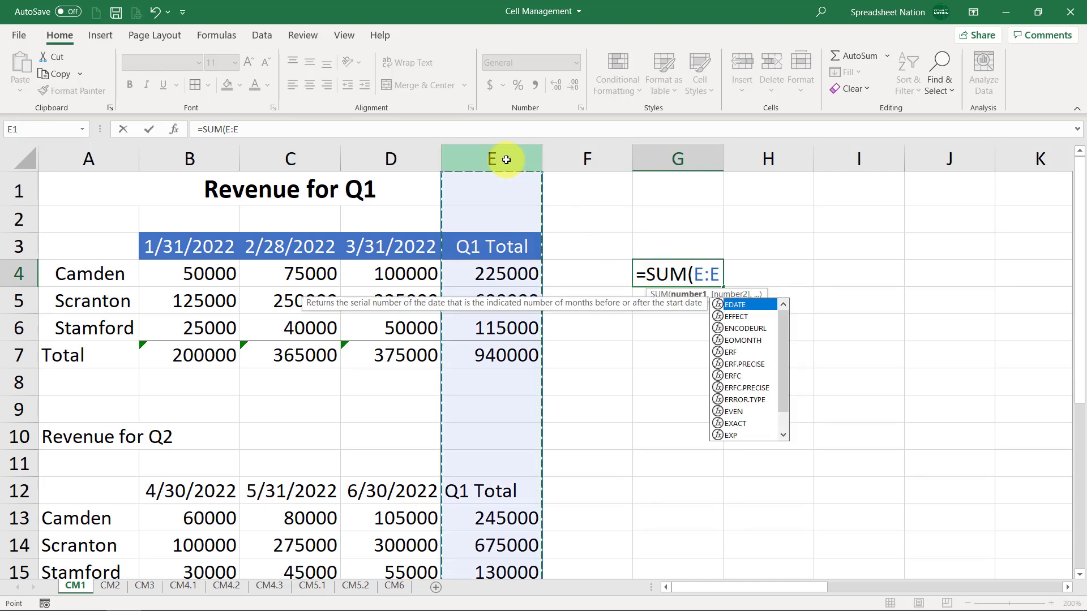
key(Return)
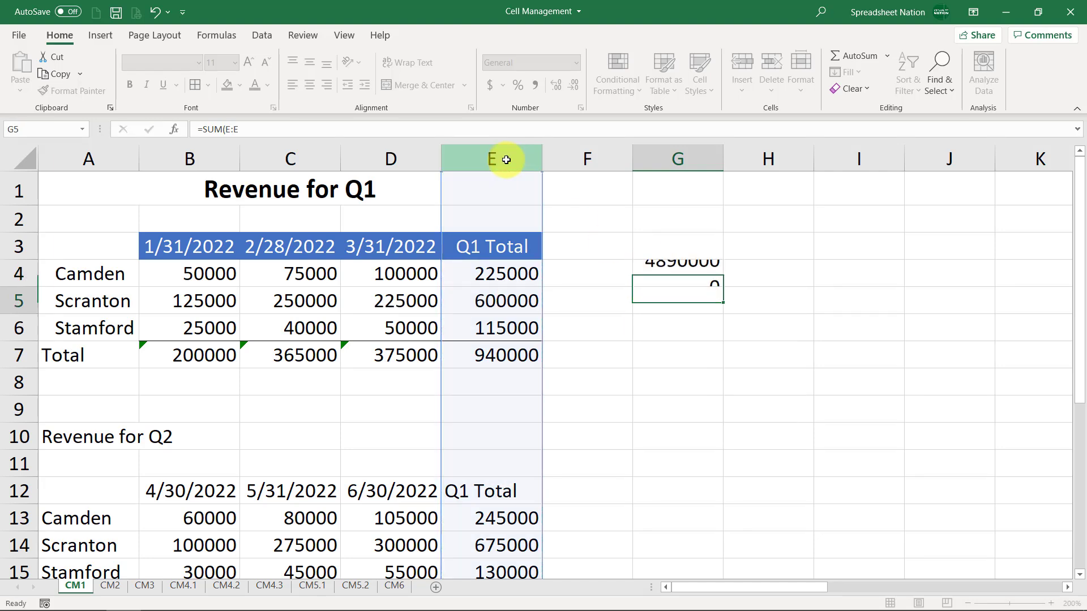
key(Up)
key(Delete)
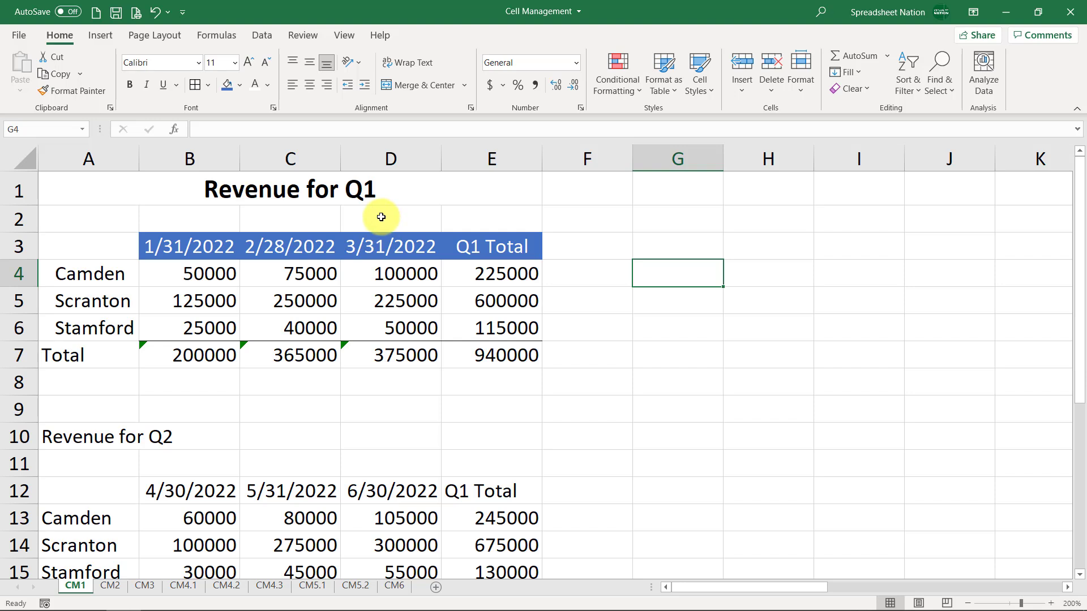
click(350, 190)
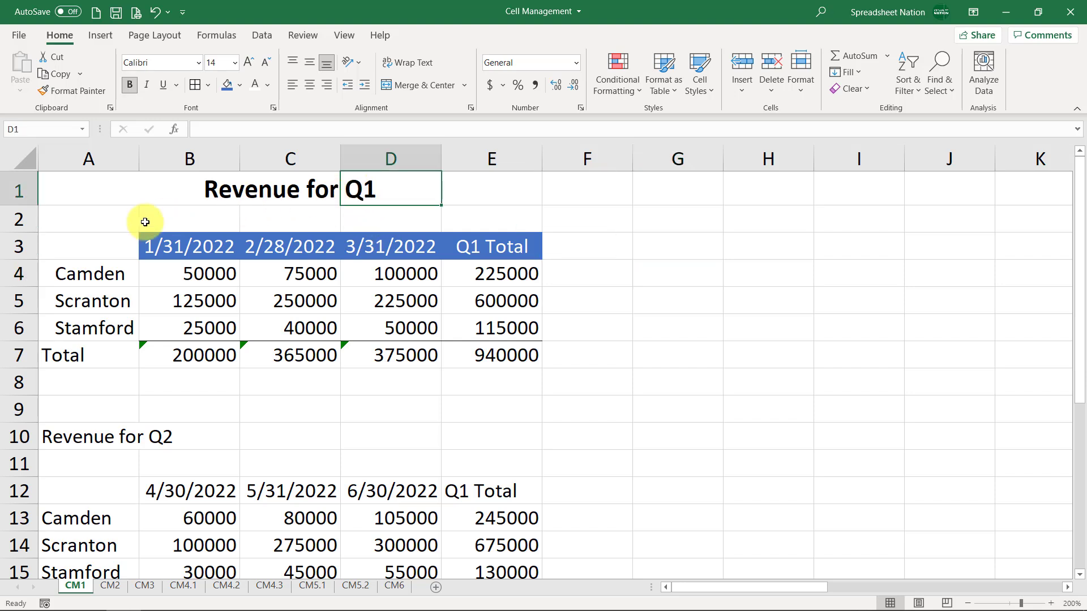
click(95, 192)
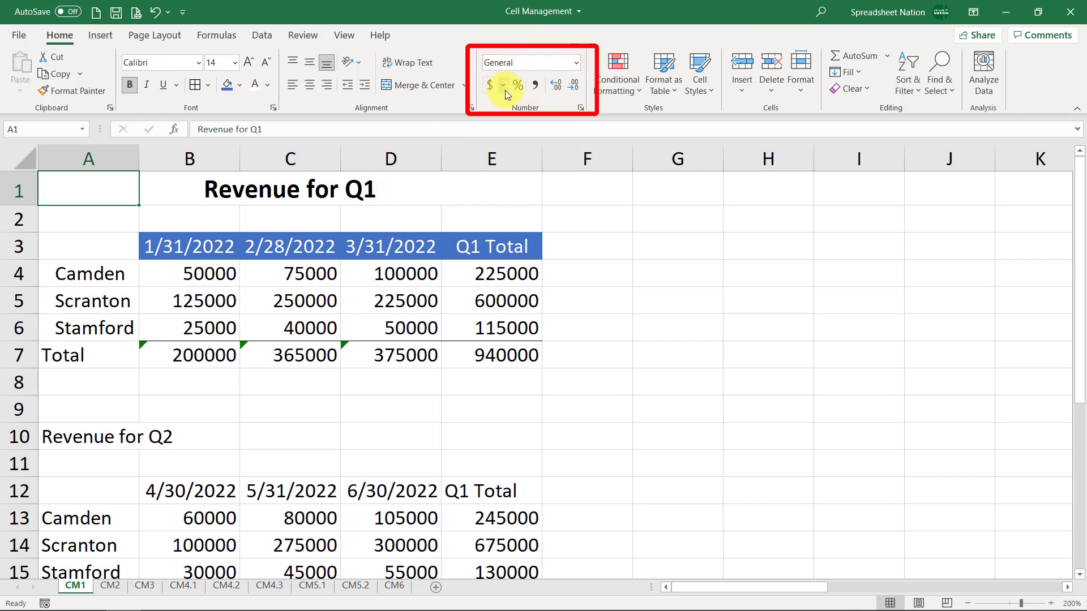
Try the Accounting and Percentage formats on the Q1 figures in B4:E7, settling on Comma Style
mouse_move(213, 274)
mouse_down()
mouse_move(477, 345)
mouse_move(474, 354)
mouse_up()
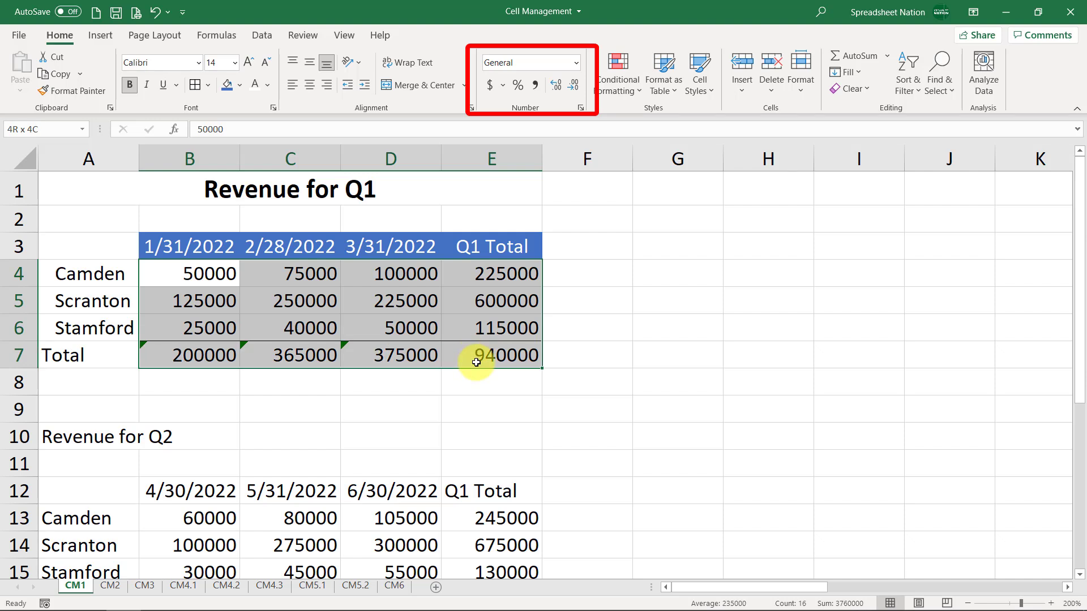
click(578, 63)
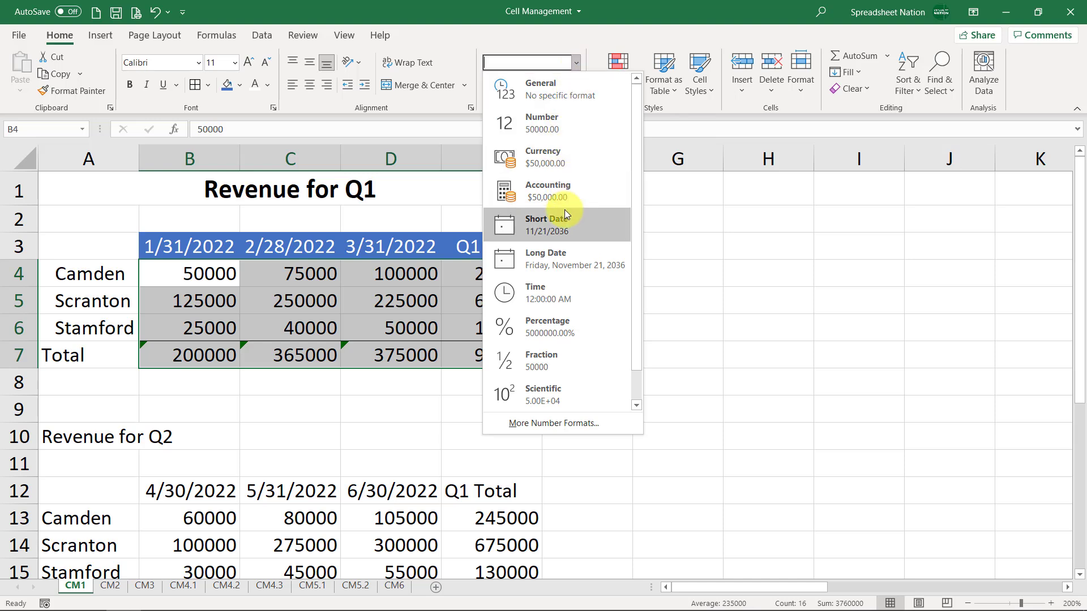
scroll(572, 230, down, 1)
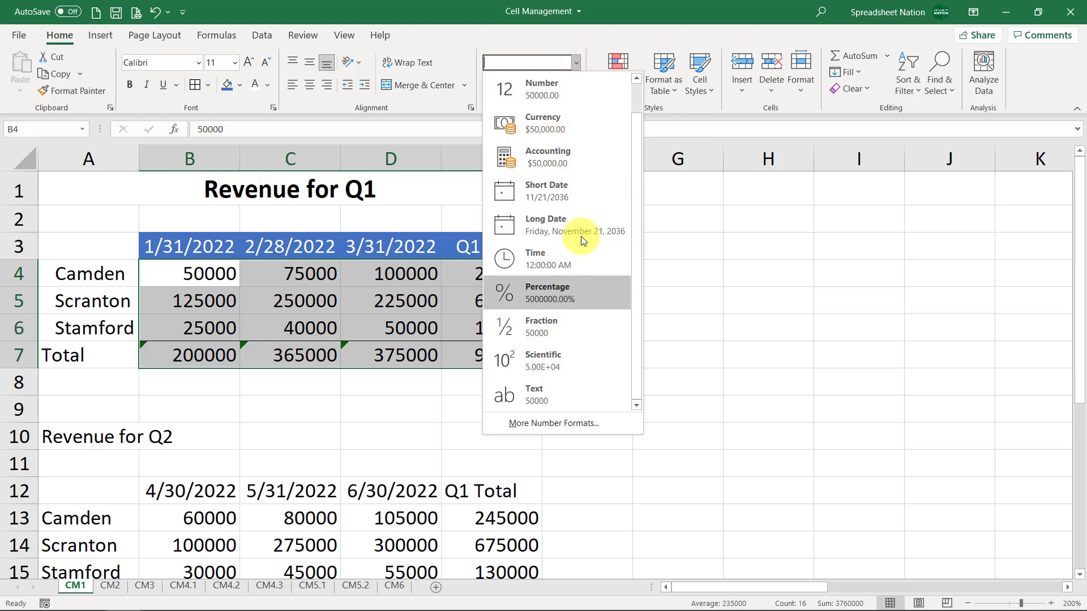
scroll(594, 116, up, 1)
click(575, 63)
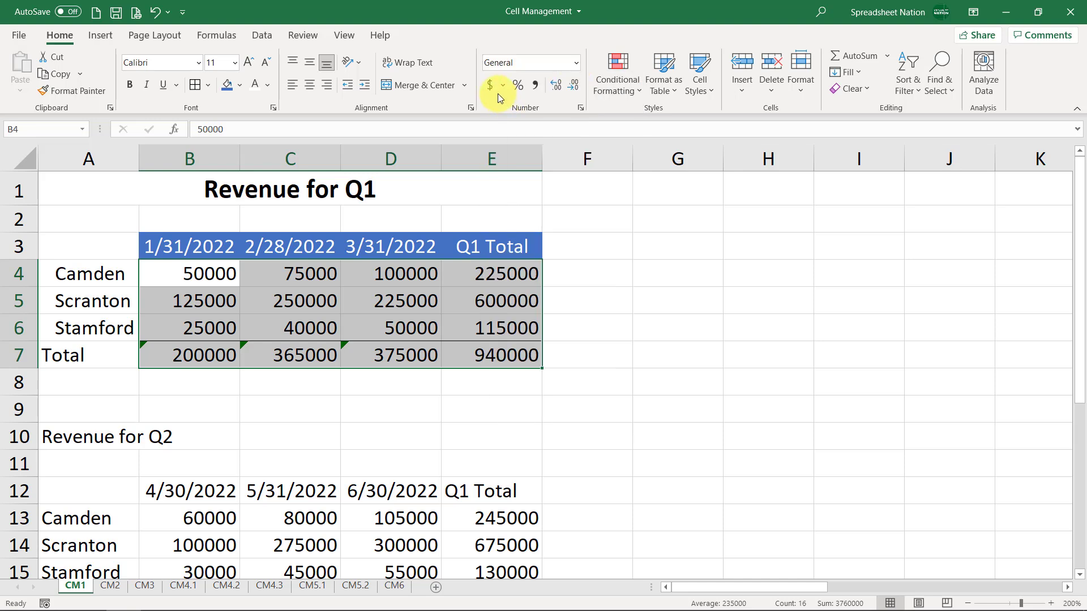
click(491, 86)
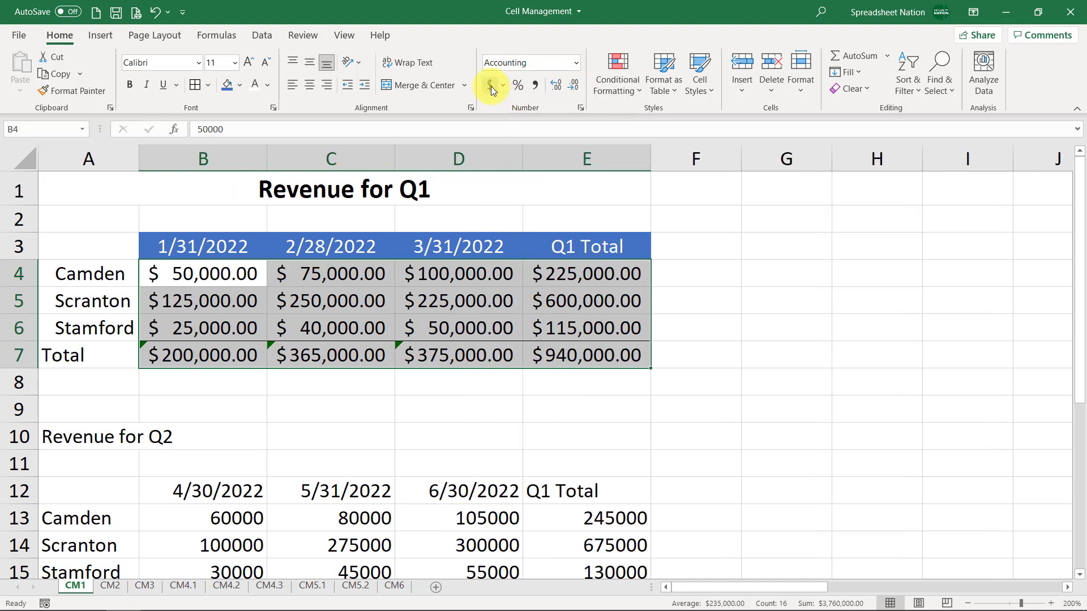
click(516, 85)
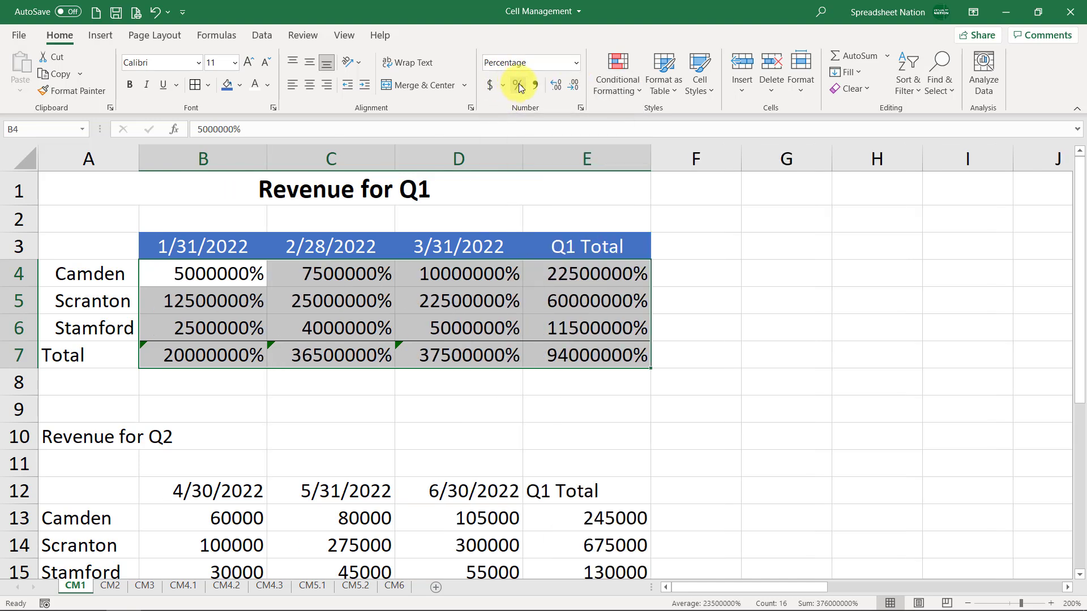
click(535, 86)
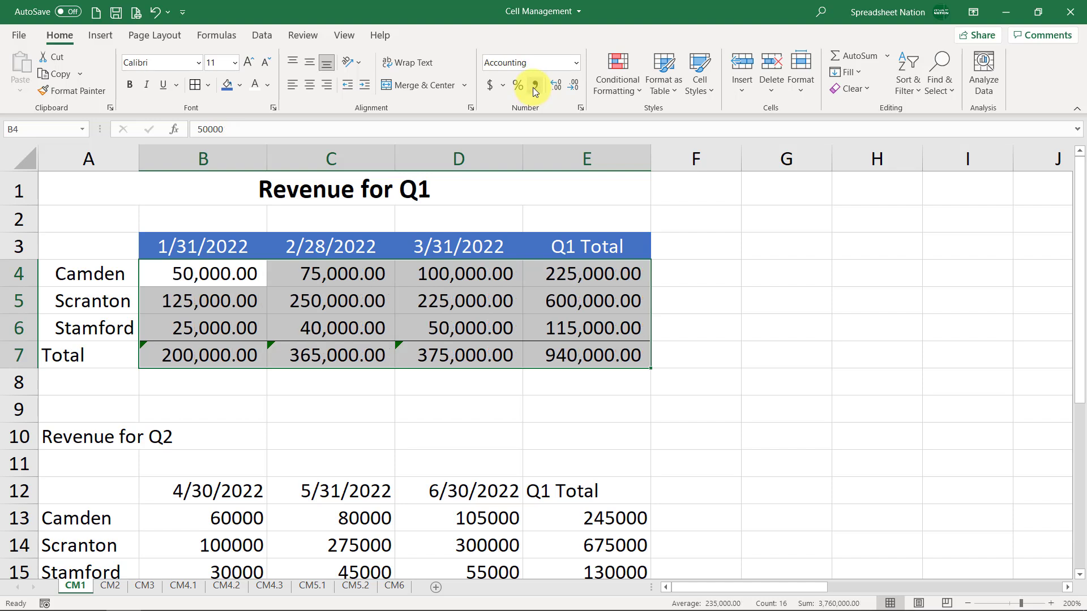
Try removing both decimal places from the Q1 figures in B4:E7 and add them back
click(574, 86)
click(576, 86)
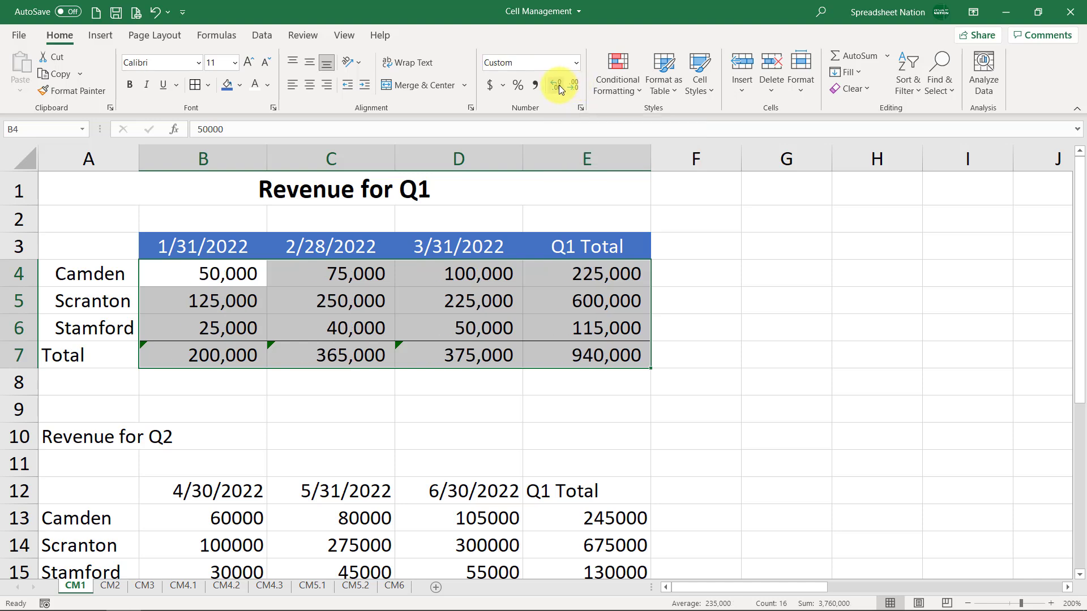
click(559, 85)
click(559, 85)
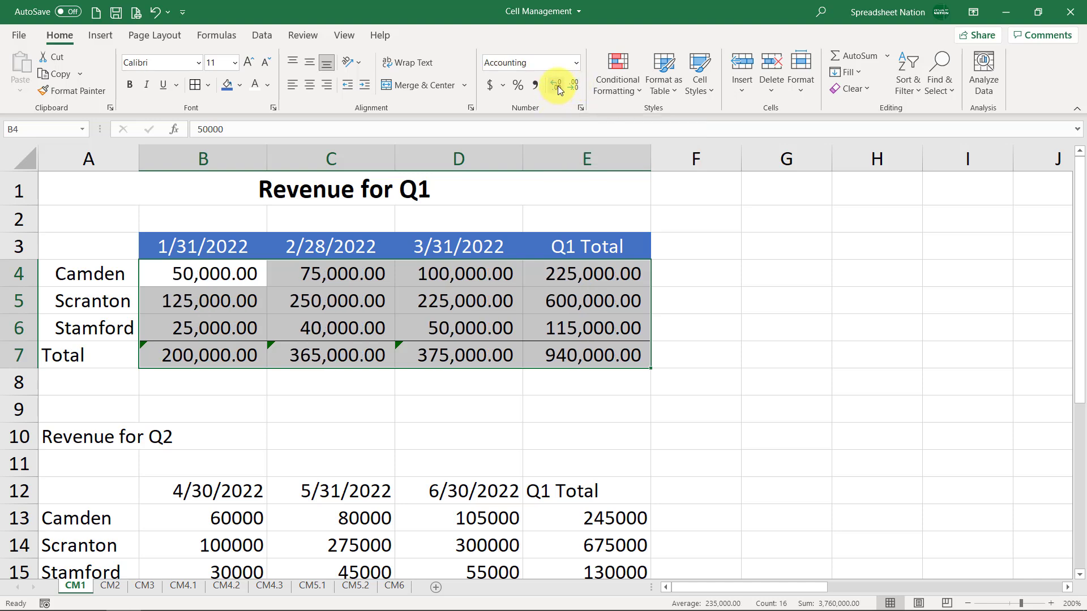
Format the Q1 figures in B4:E7 as Accounting with dollar signs and no decimal places
click(491, 85)
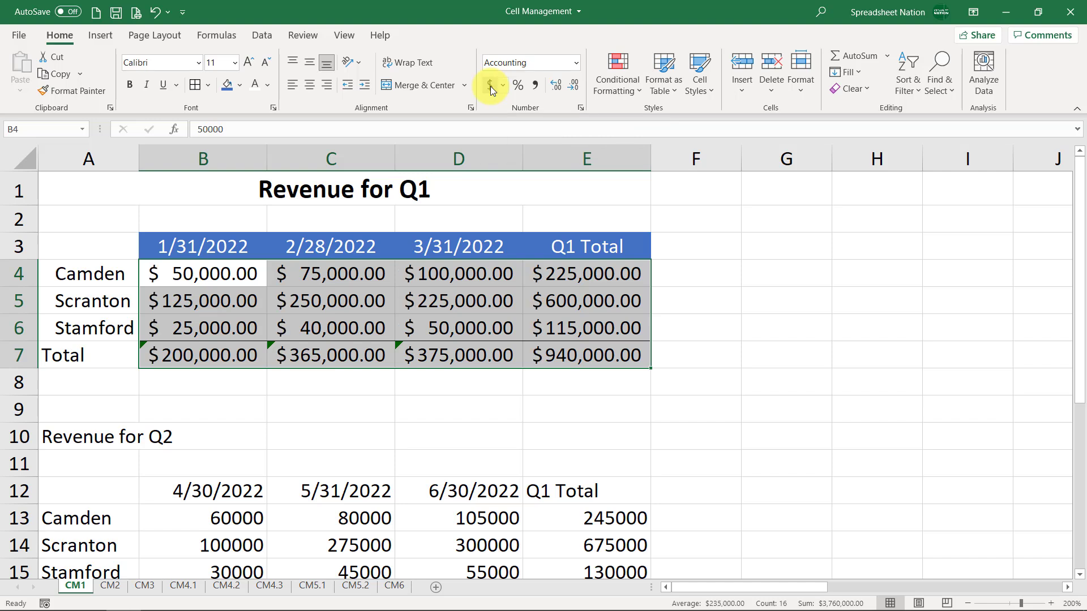
click(578, 84)
click(578, 84)
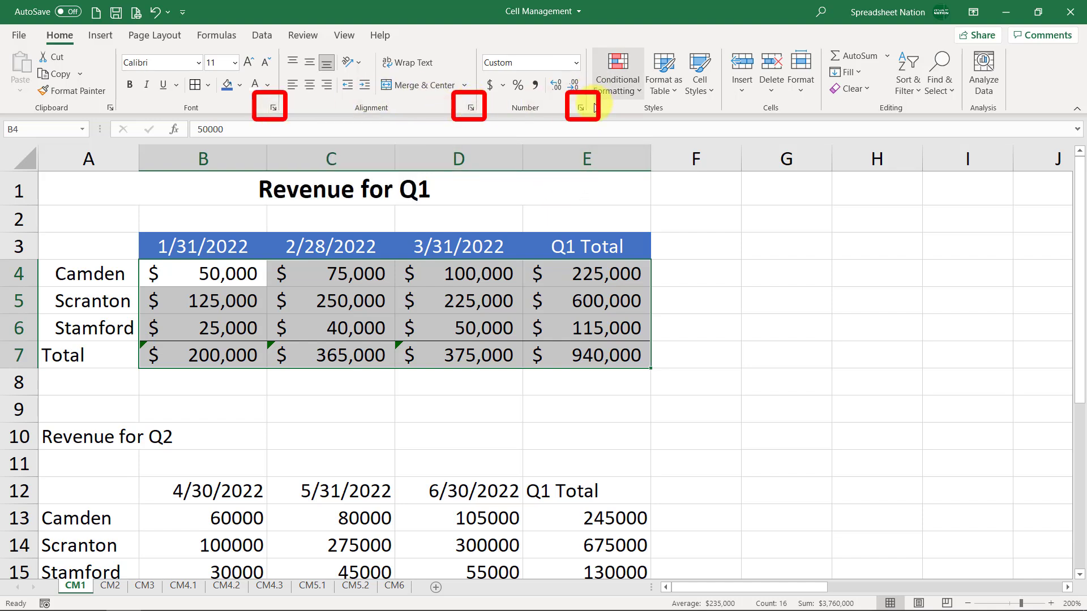
Examine the Font and Alignment settings in Format Cells for B4:E7 without changing them
click(273, 108)
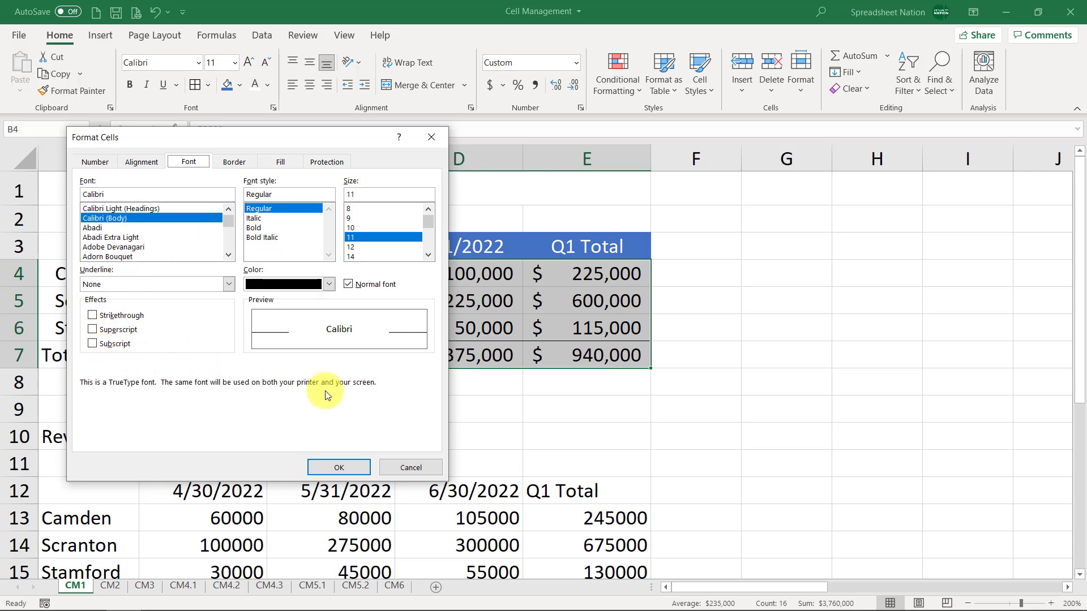
click(411, 467)
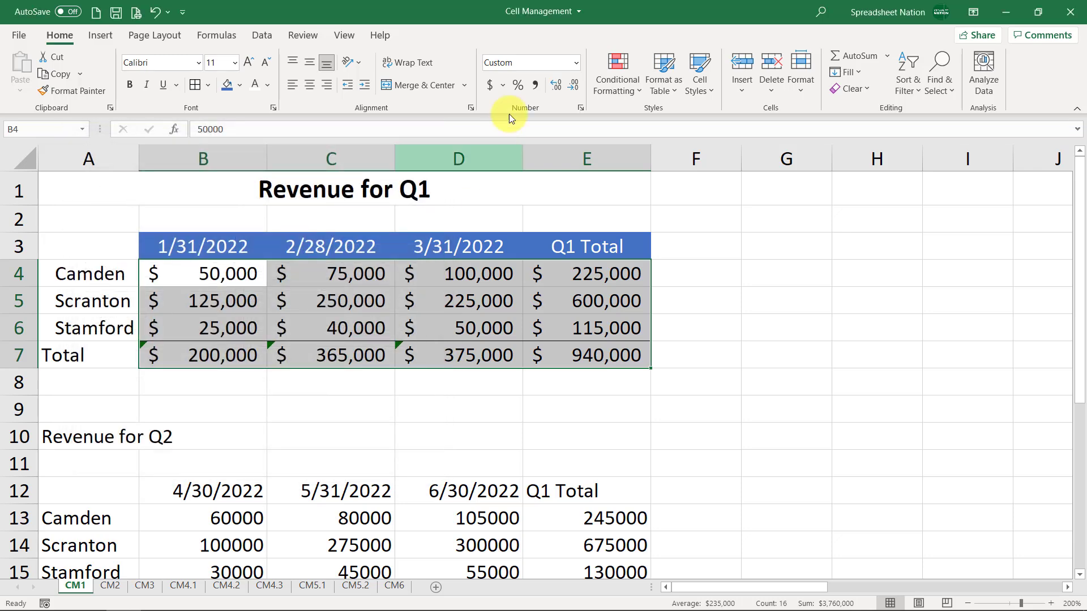
click(471, 108)
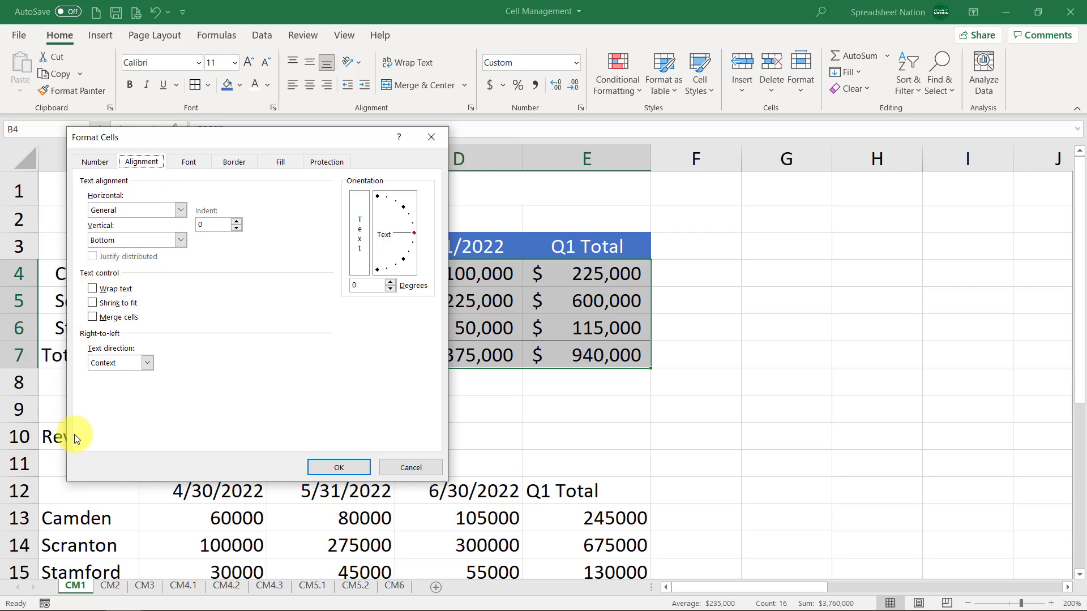
click(426, 467)
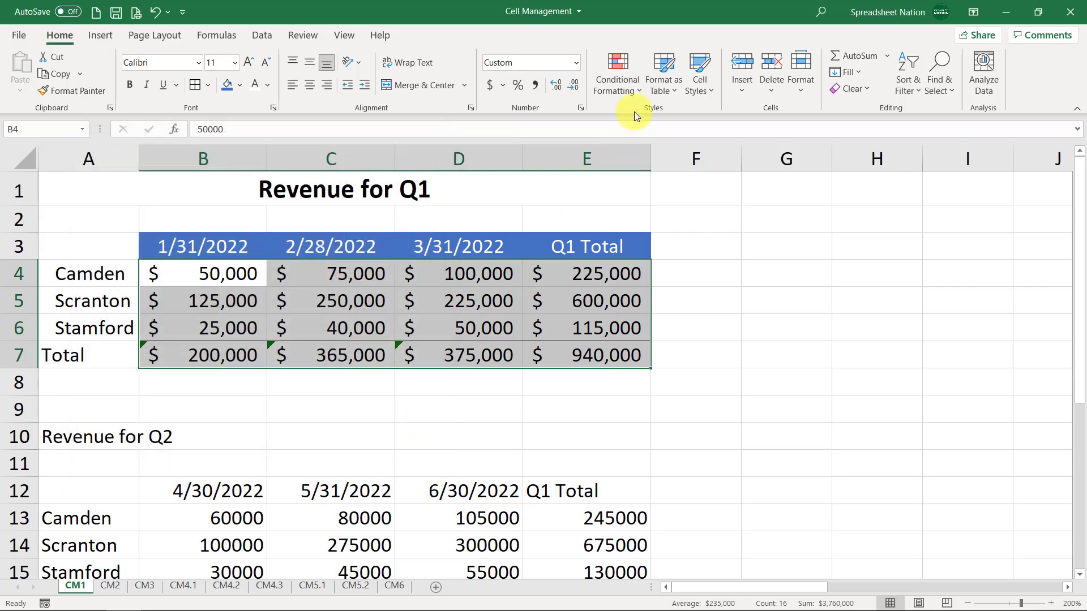
Review the General, Number, Accounting and Percentage number categories in Format Cells for B4:E7, leaving the format as it is
click(580, 107)
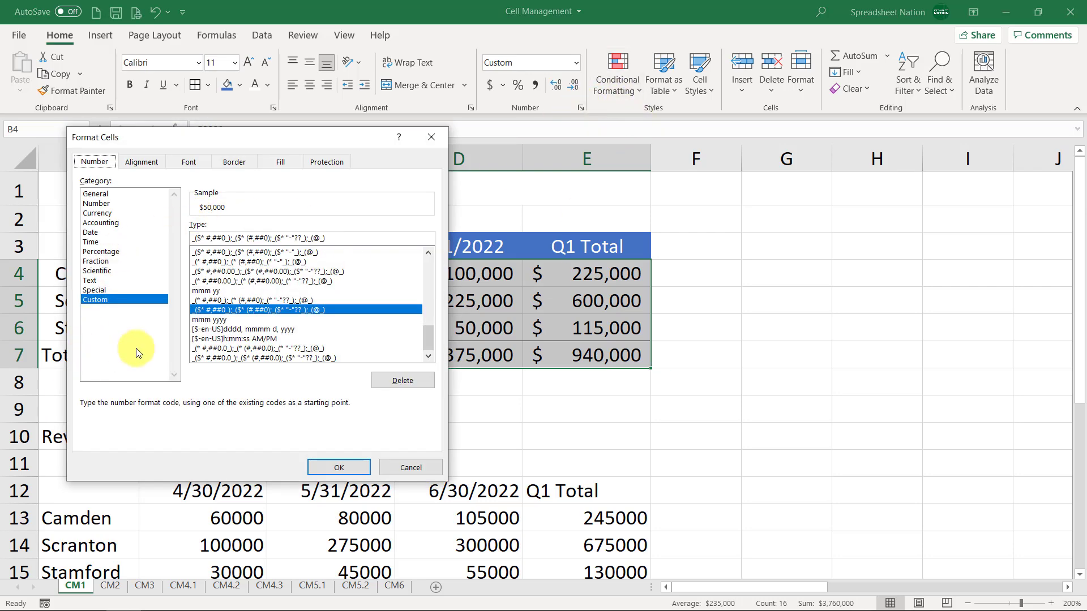
click(107, 195)
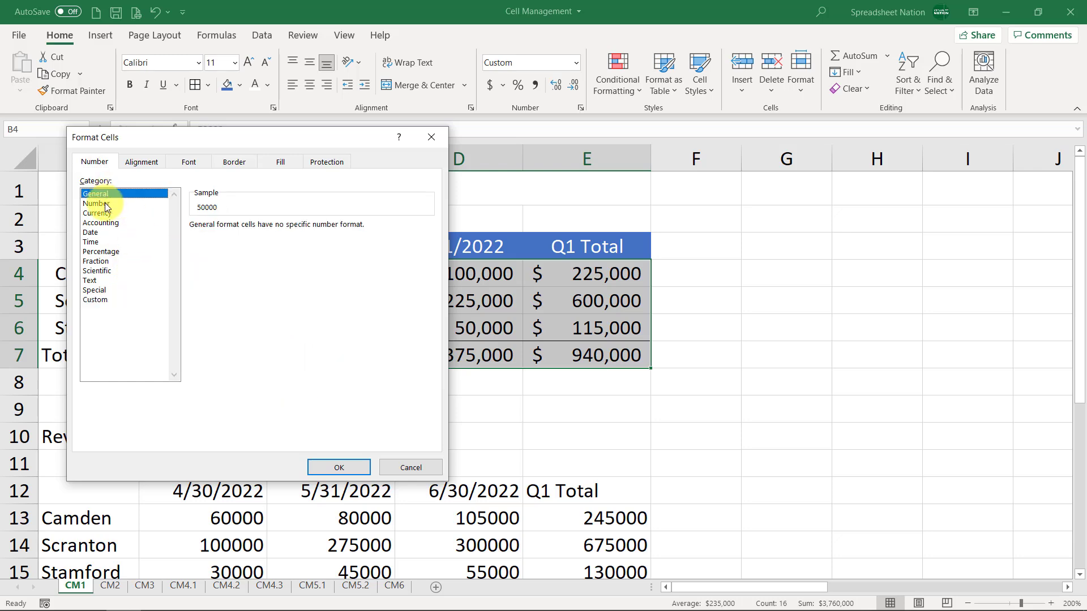
click(105, 203)
click(100, 222)
click(100, 251)
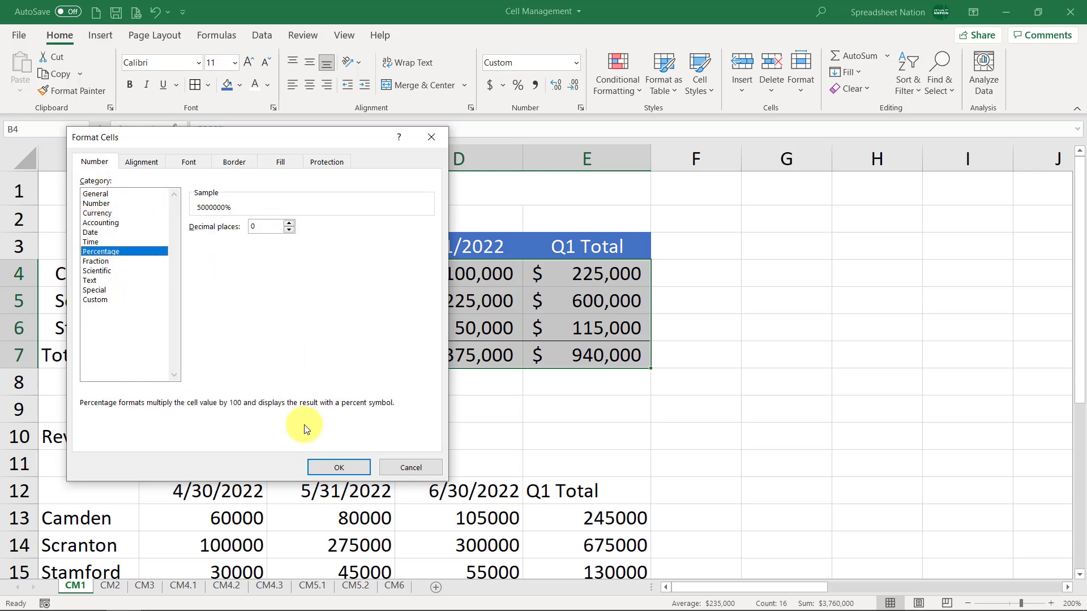
click(418, 467)
Examine the number format choices and the Date types in Format Cells for the date headers B3:D3
drag(211, 245, 461, 243)
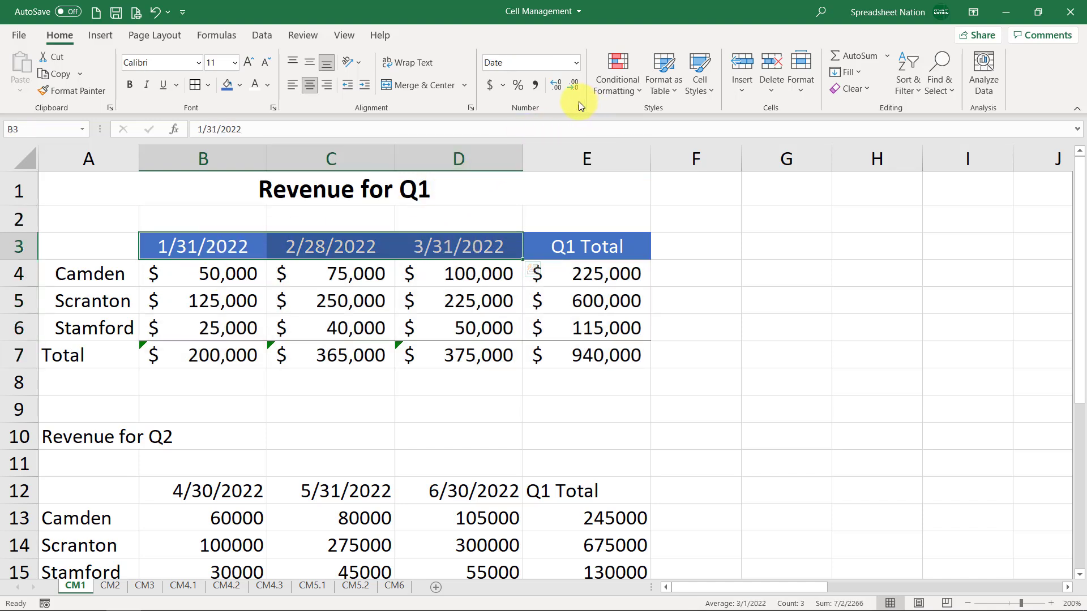
click(576, 64)
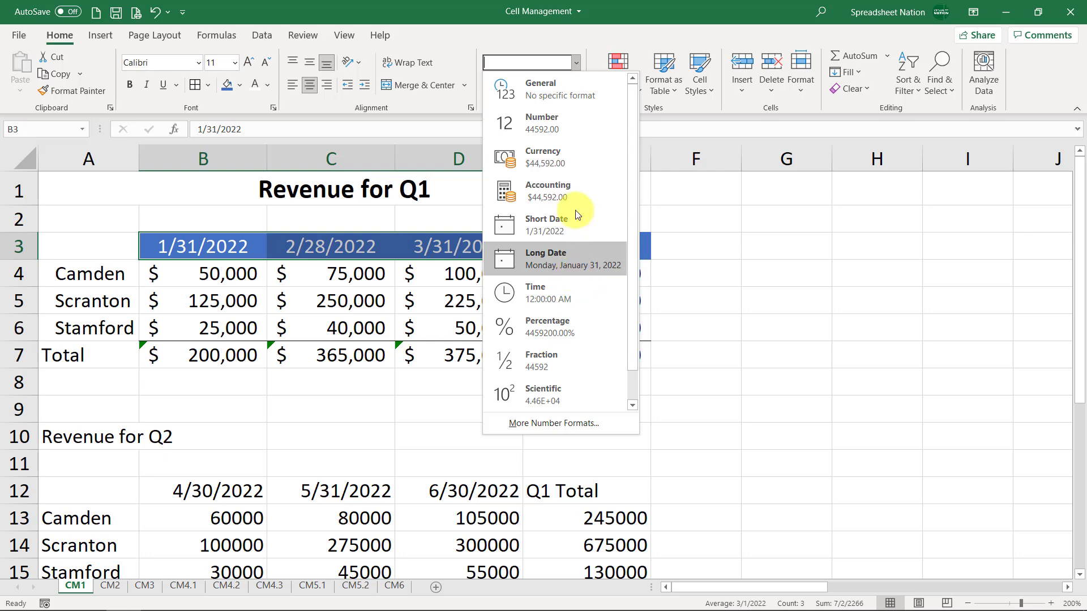
click(576, 63)
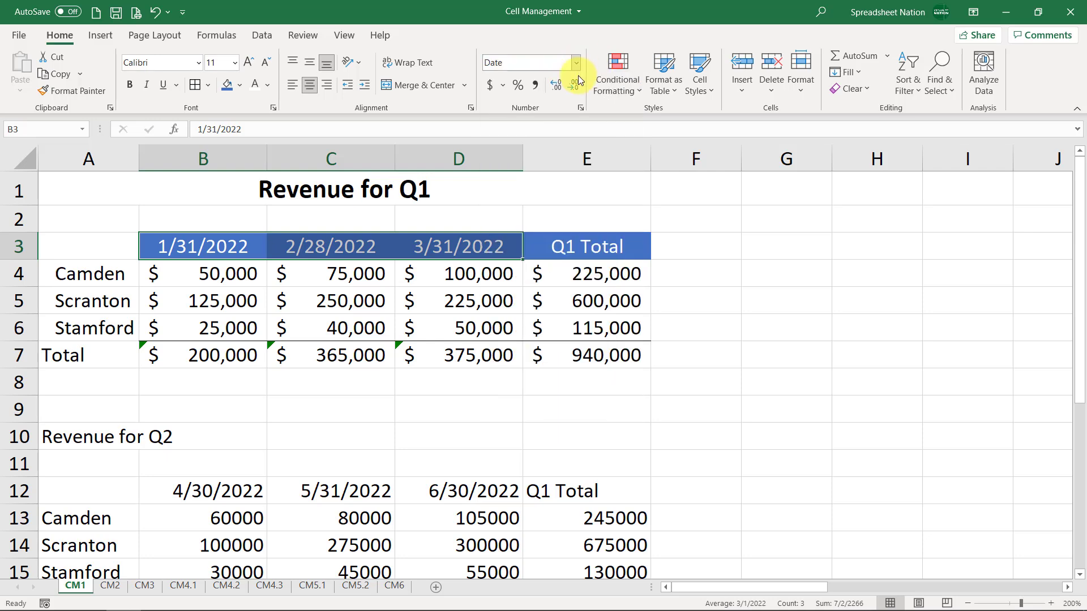
click(580, 108)
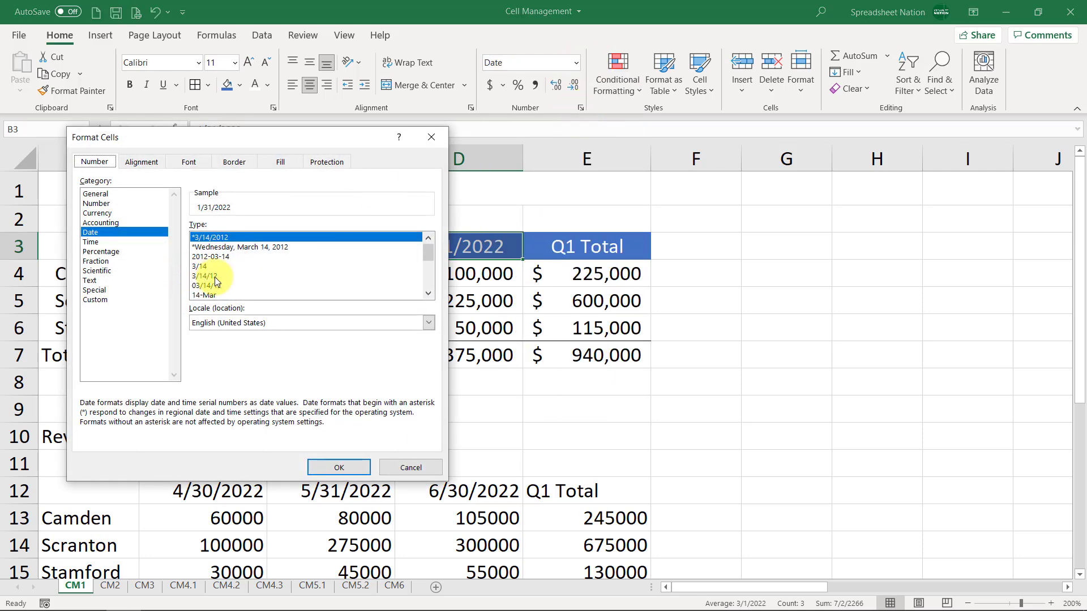
scroll(223, 262, down, 4)
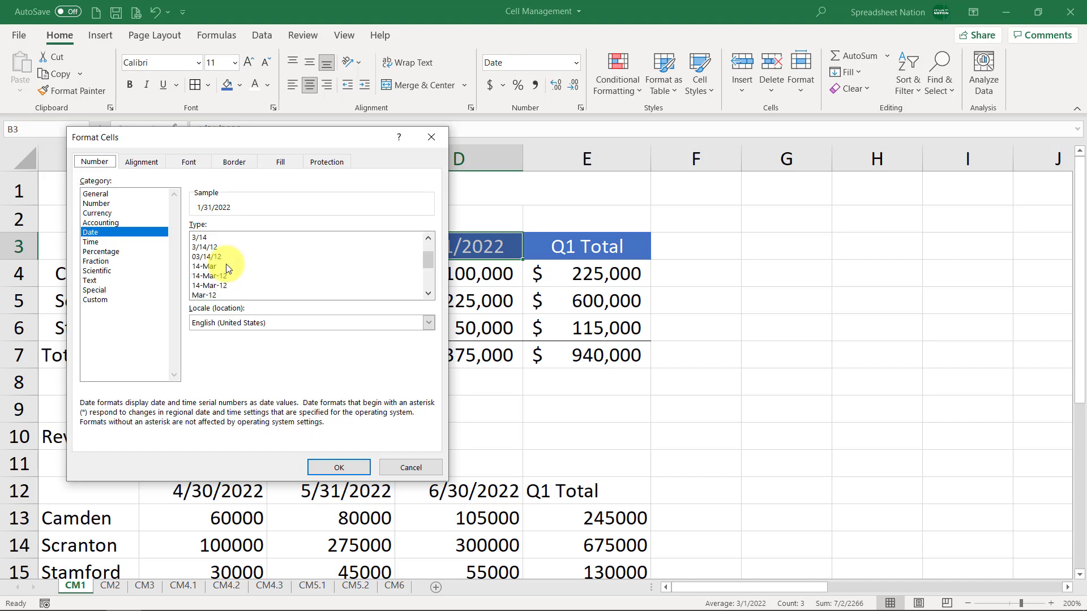
scroll(228, 268, up, 4)
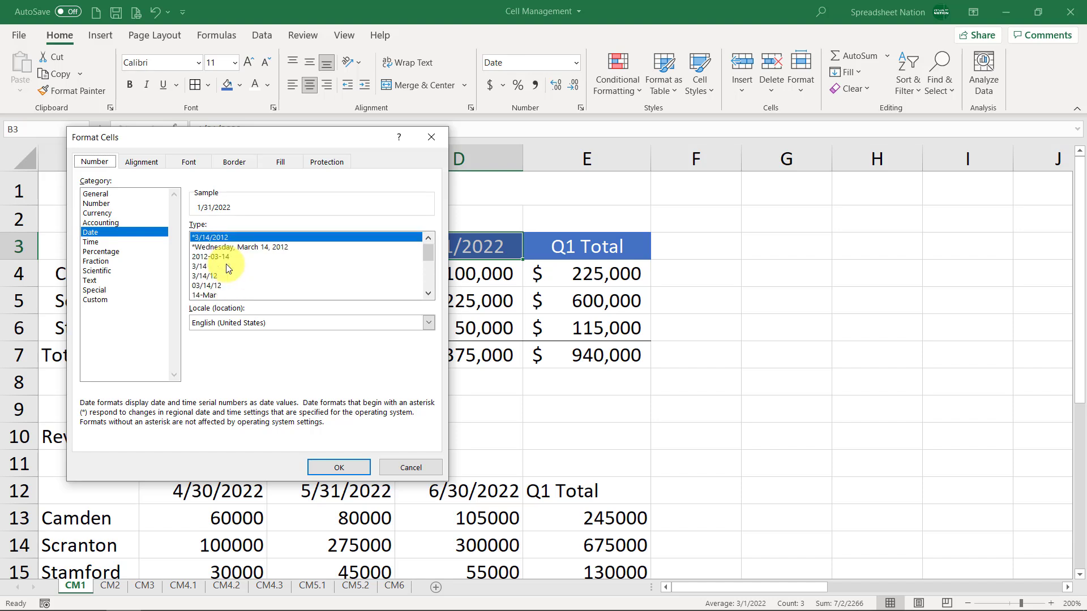
scroll(228, 268, down, 4)
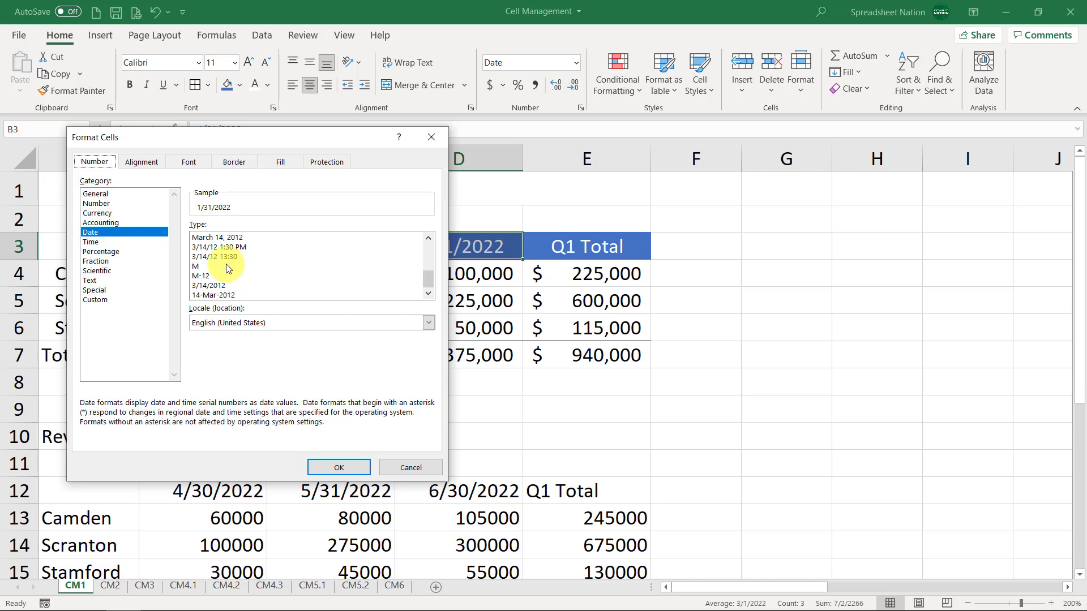
scroll(226, 263, up, 4)
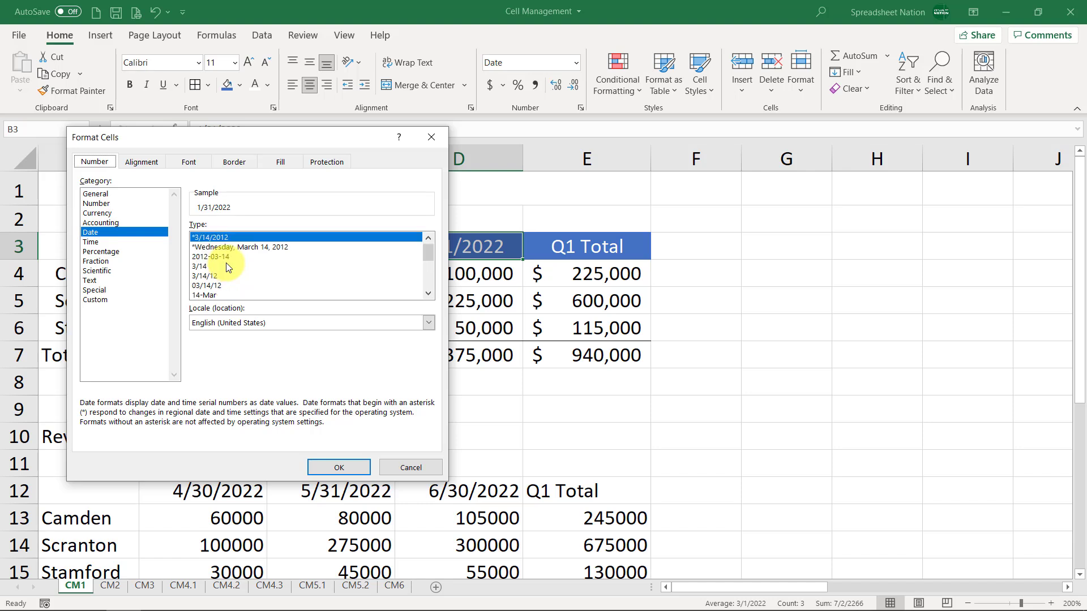
scroll(225, 263, down, 4)
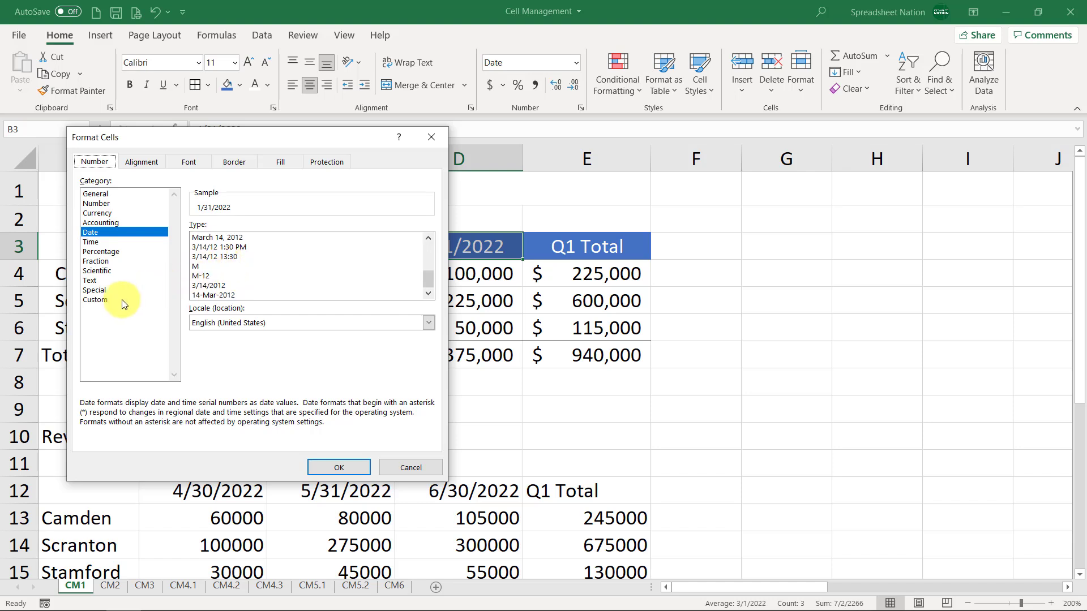
Switch the date headers B3:D3 to a Custom format, preview the month codes m, mm and mmmm, and clear the code
click(104, 301)
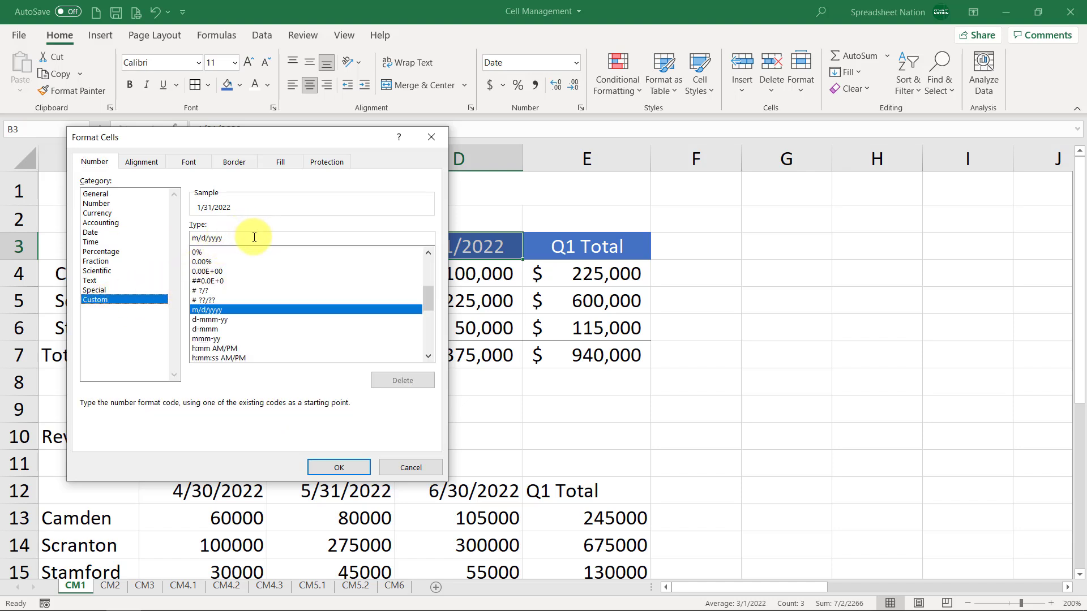
drag(254, 237, 172, 234)
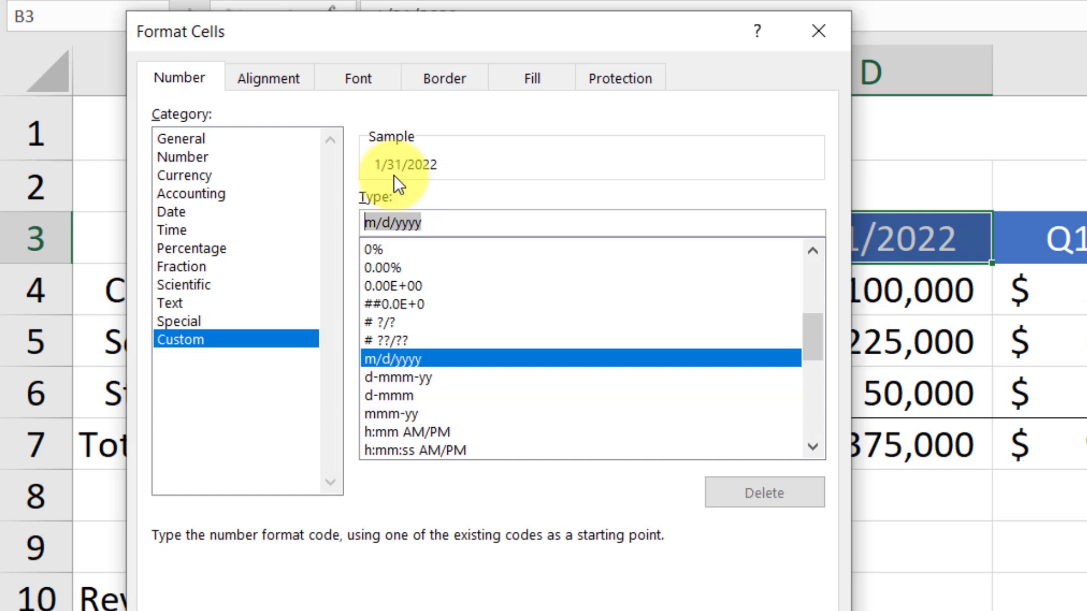
text(m)
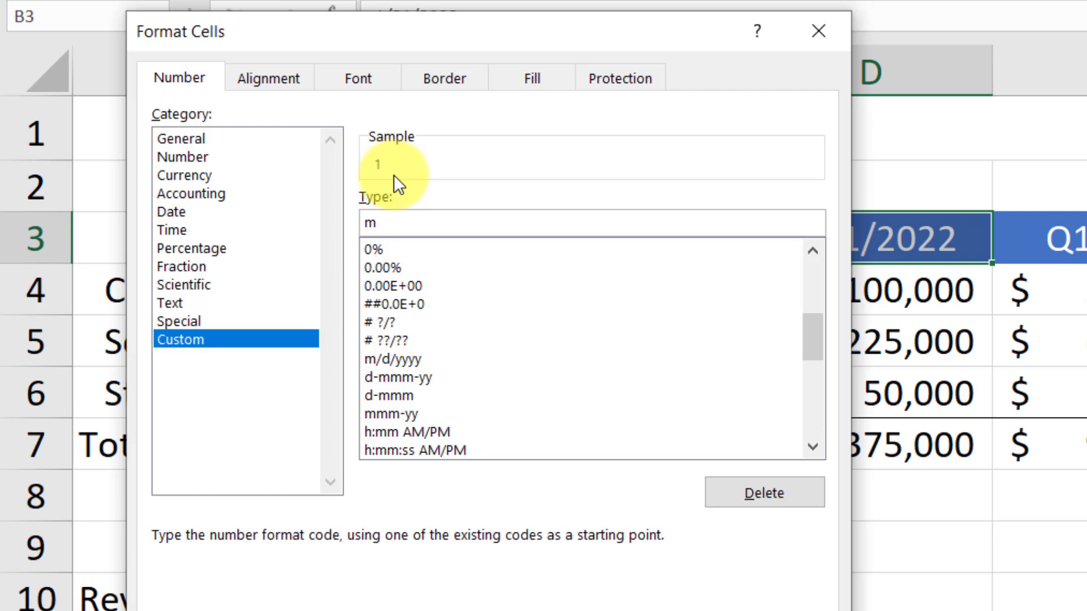
text(m)
text(mm)
key(BackSpace)
key(BackSpace)
key(BackSpace)
key(BackSpace)
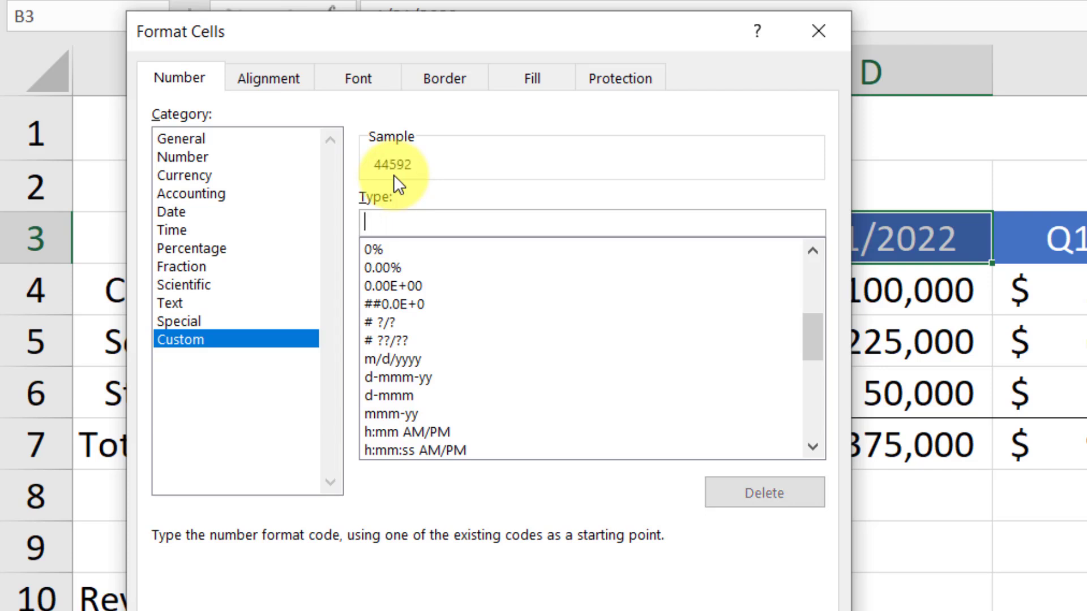
Preview the custom day codes d and dddd and the year code yyyy for the date headers, clearing each one
text(d)
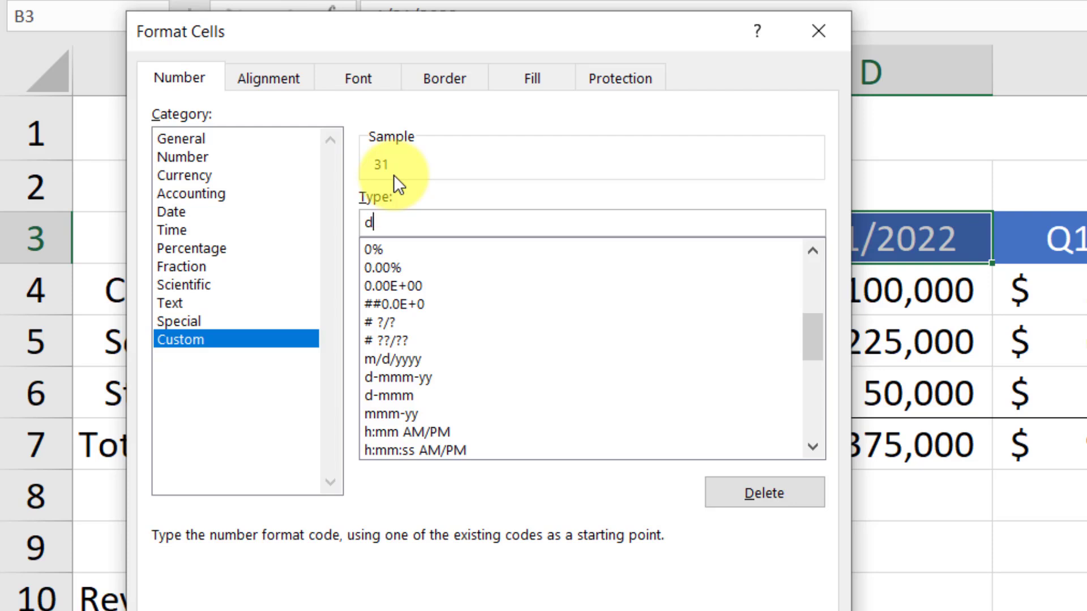
text(ddd)
key(BackSpace)
key(BackSpace)
key(BackSpace)
key(BackSpace)
text(yyyy)
key(BackSpace)
key(BackSpace)
key(BackSpace)
key(BackSpace)
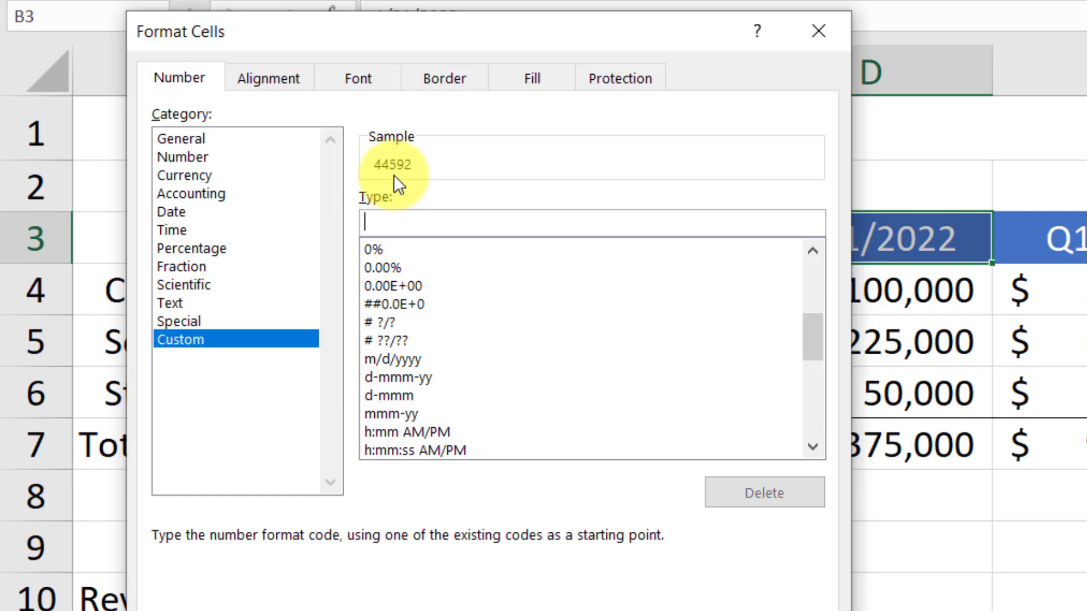
Apply the custom date format mmm-yy to the date headers B3:D3
text(mmm)
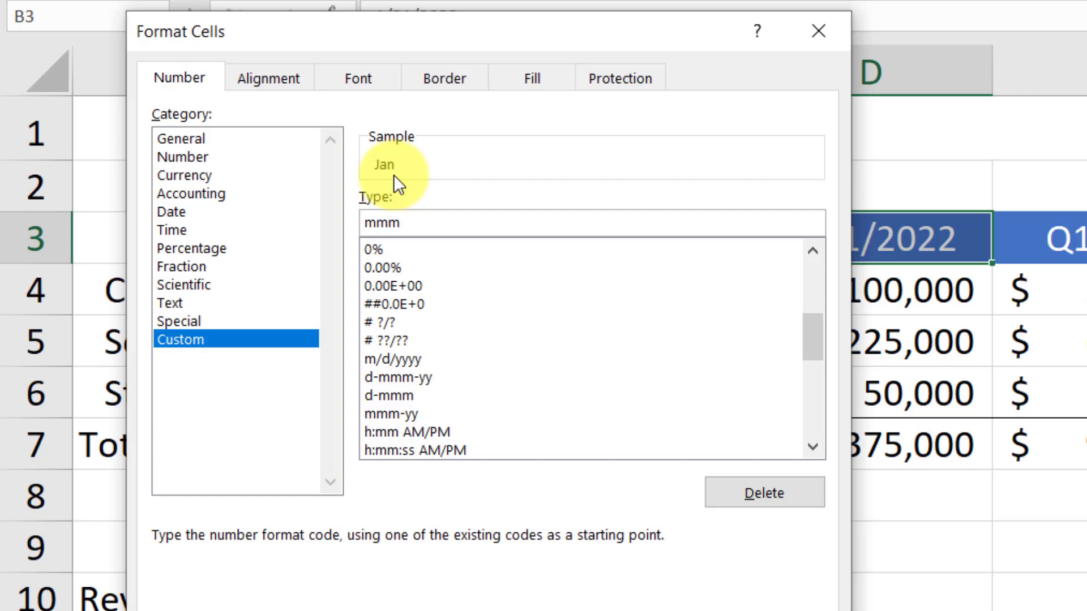
text(-yy)
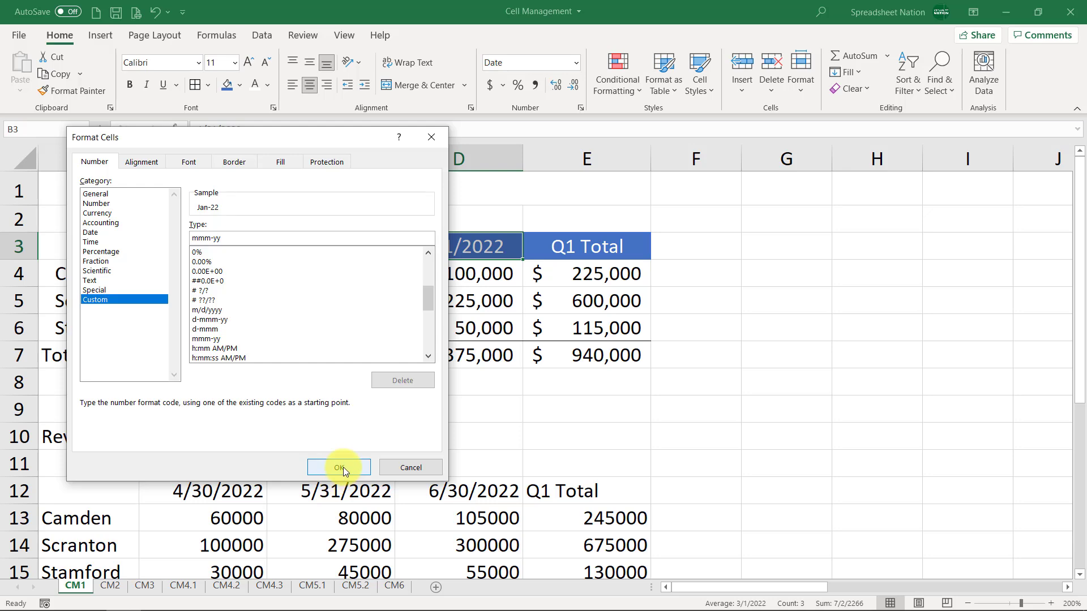
click(339, 468)
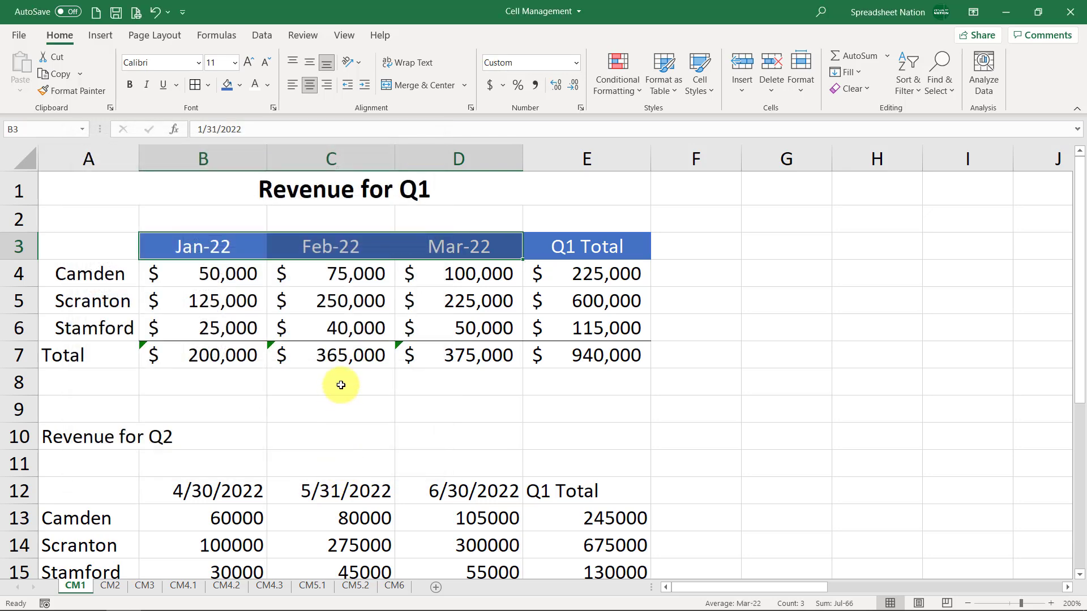
click(308, 329)
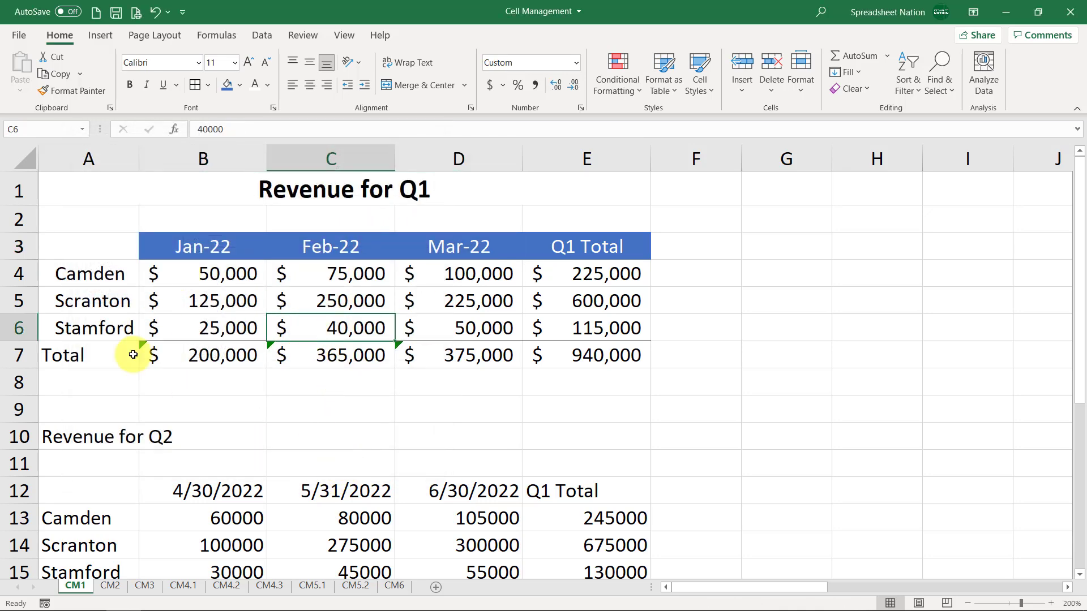
Make the Total row A7:E7 bold
drag(104, 357, 620, 359)
key(ctrl+b)
click(561, 309)
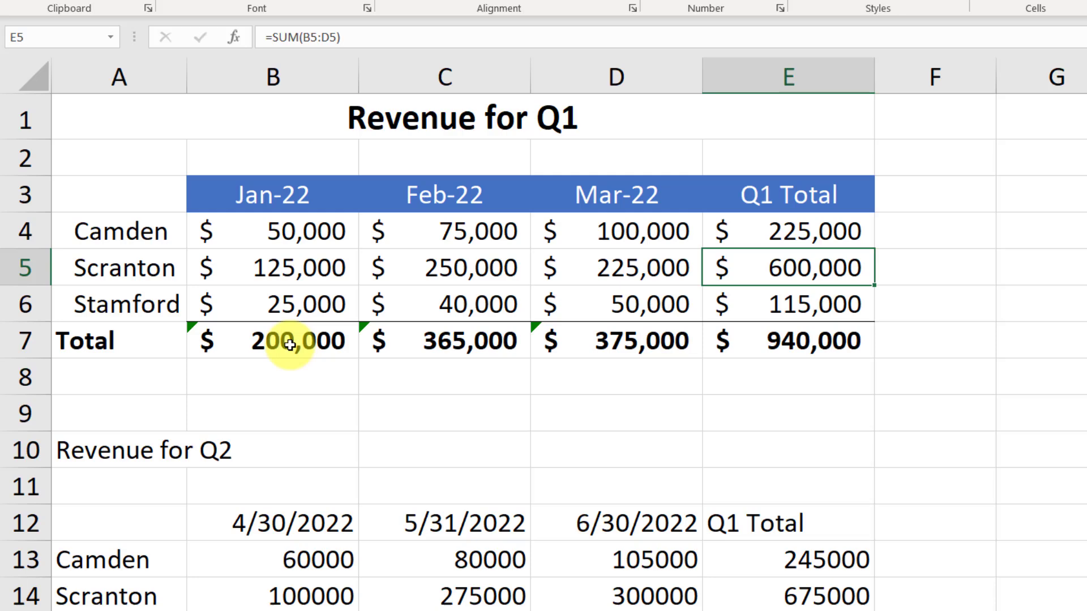
Apply the Update Formula to Include Cells error correction to the January total in B7
click(216, 358)
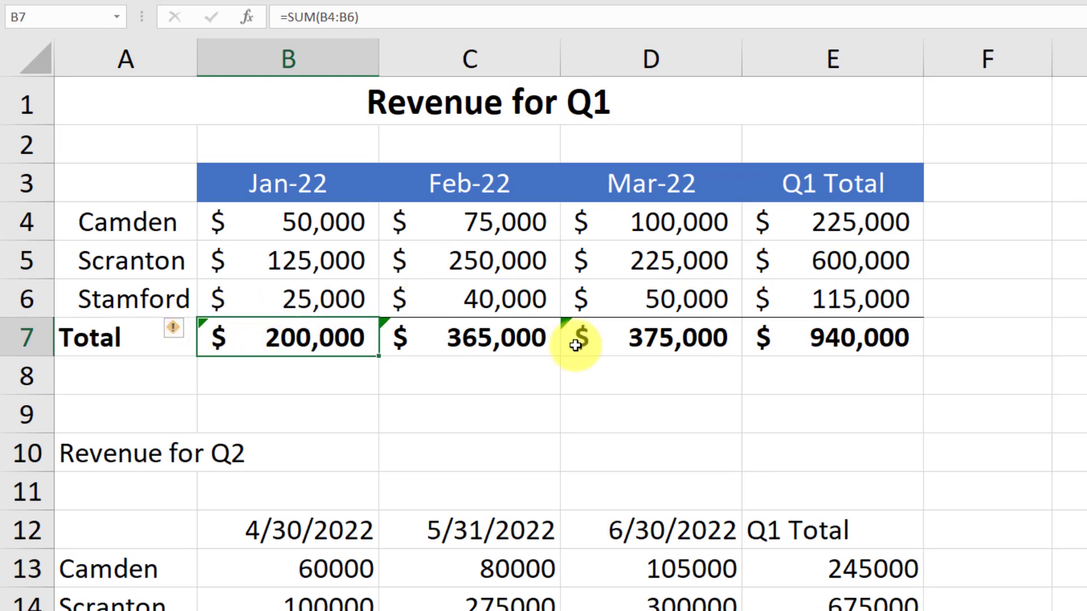
mouse_move(180, 331)
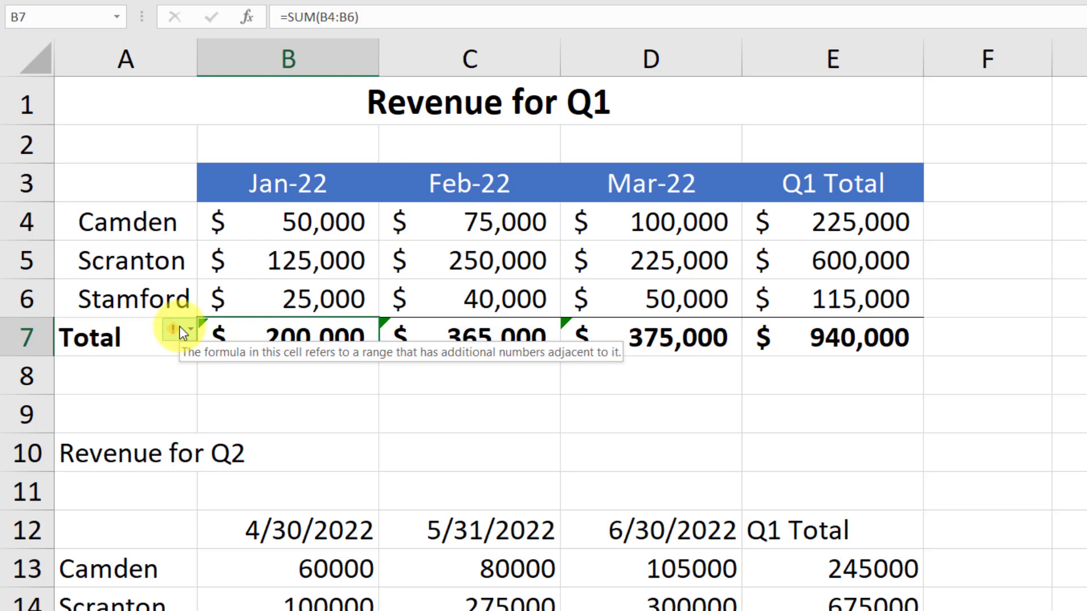
click(180, 331)
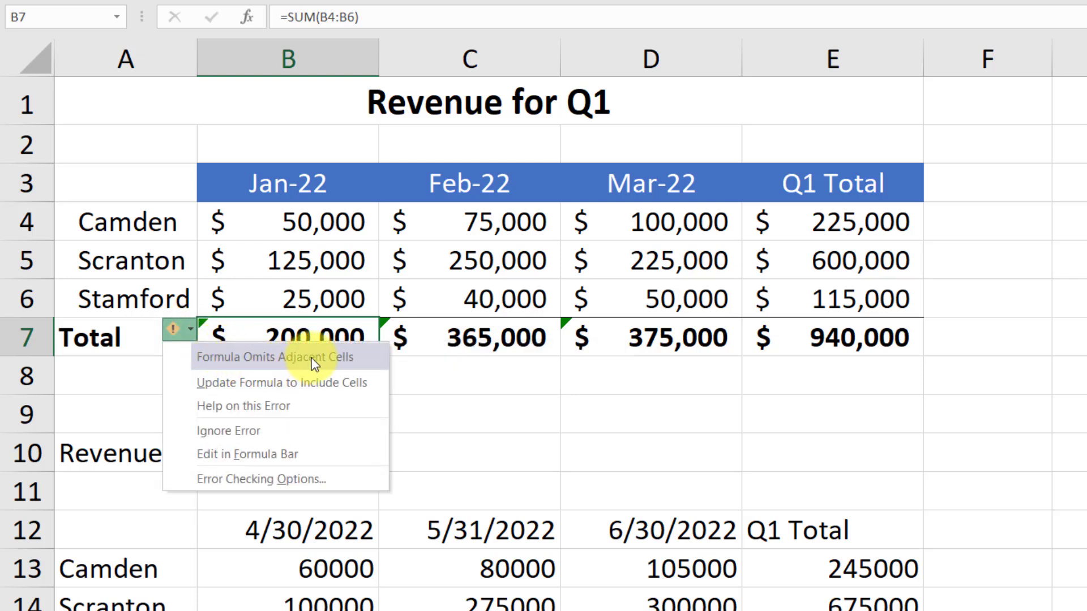
click(354, 386)
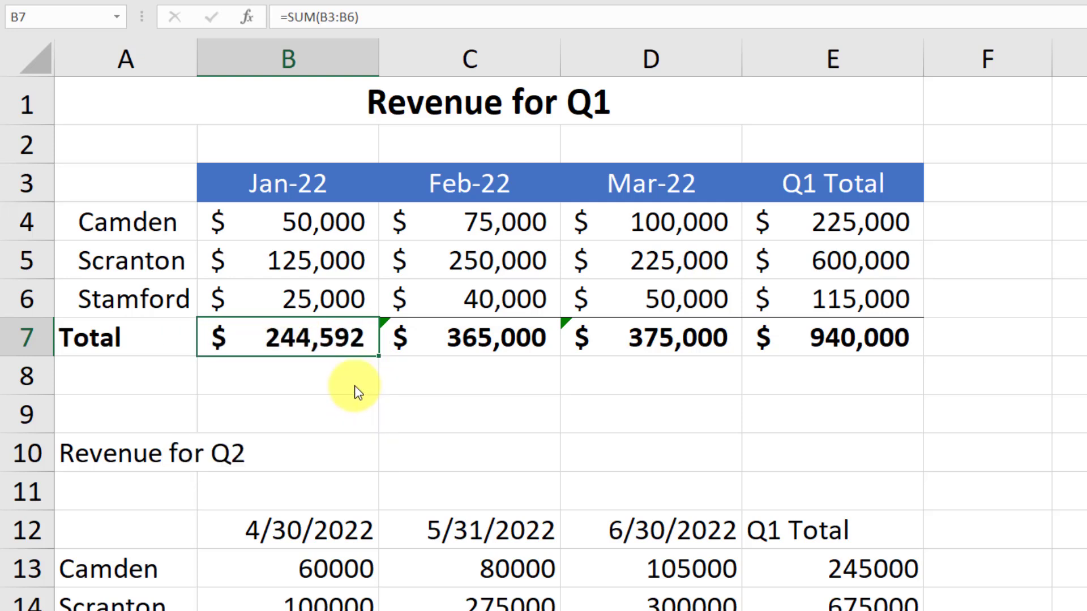
Correct the January total formula in B7 to =SUM(B4:B6), excluding the date header from the range
double_click(335, 334)
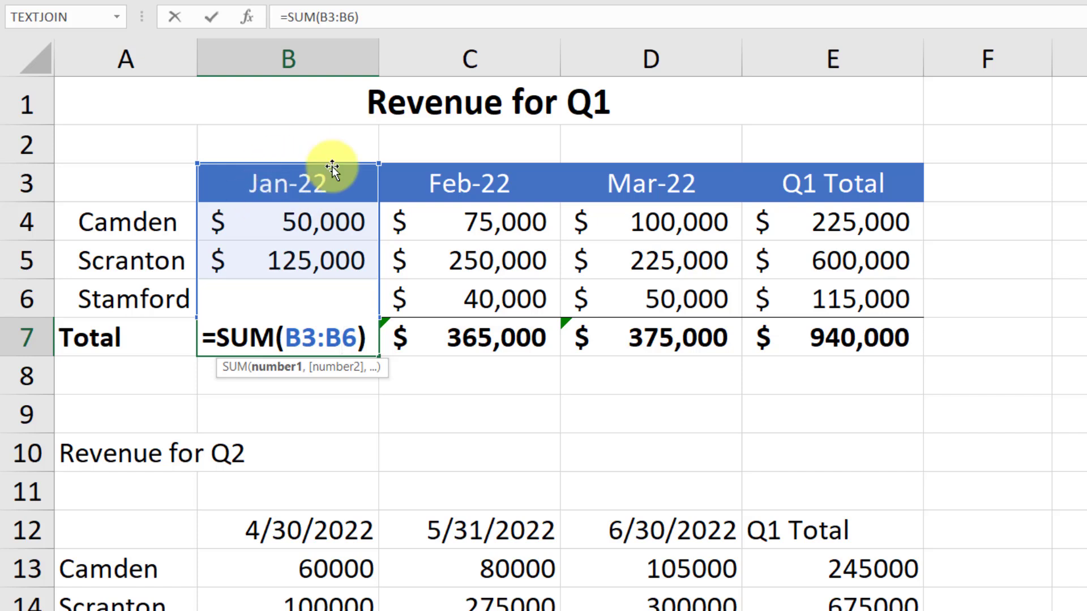
drag(377, 164, 376, 197)
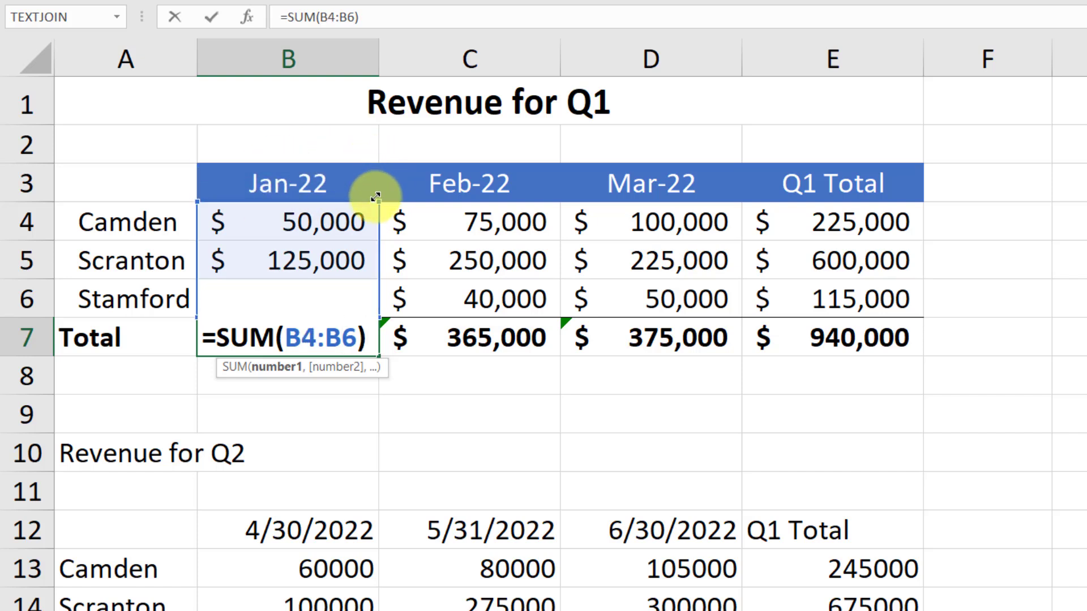
key(Return)
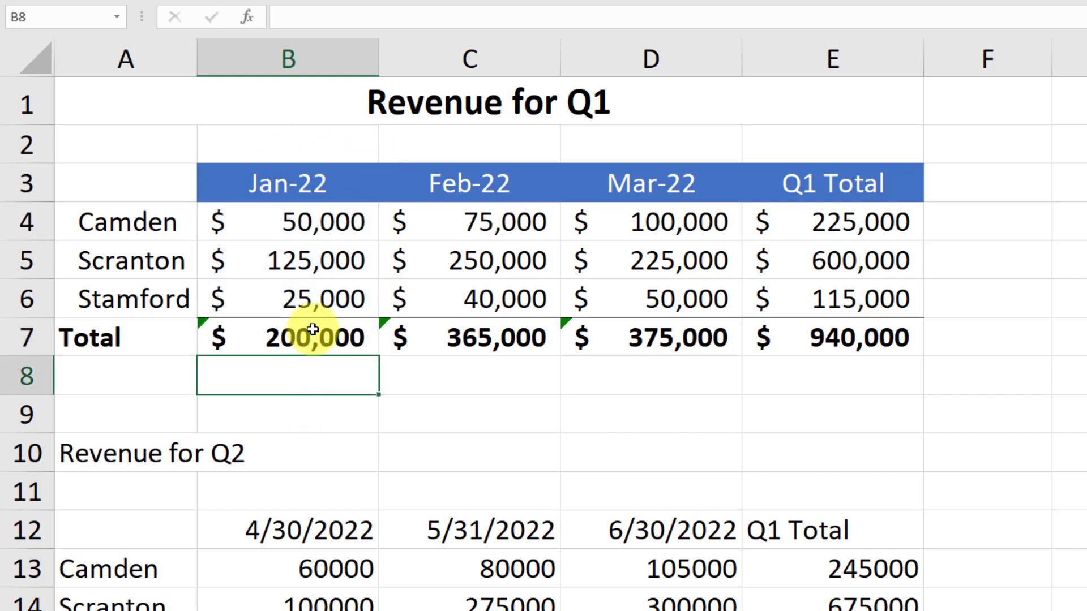
Ignore the Formula Omits Adjacent Cells error on the monthly totals B7:D7
drag(313, 330, 697, 340)
click(177, 334)
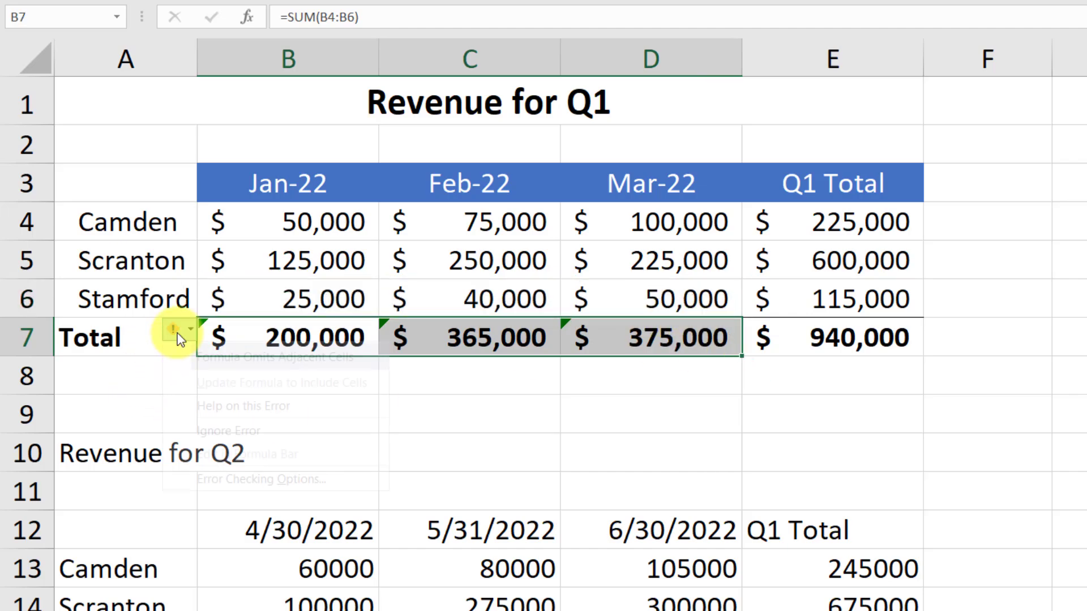
click(232, 430)
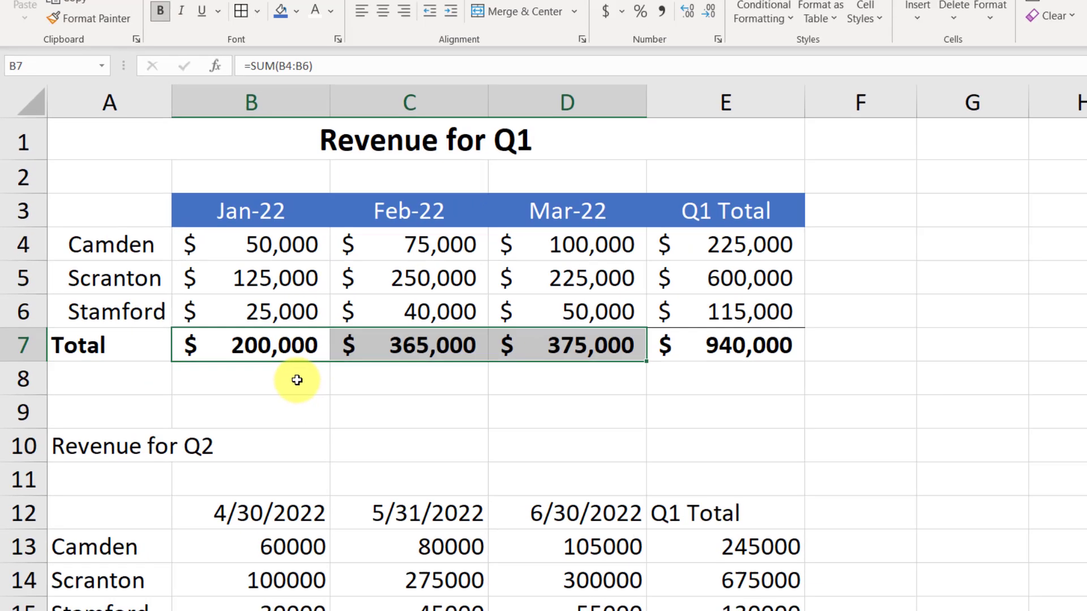
click(297, 380)
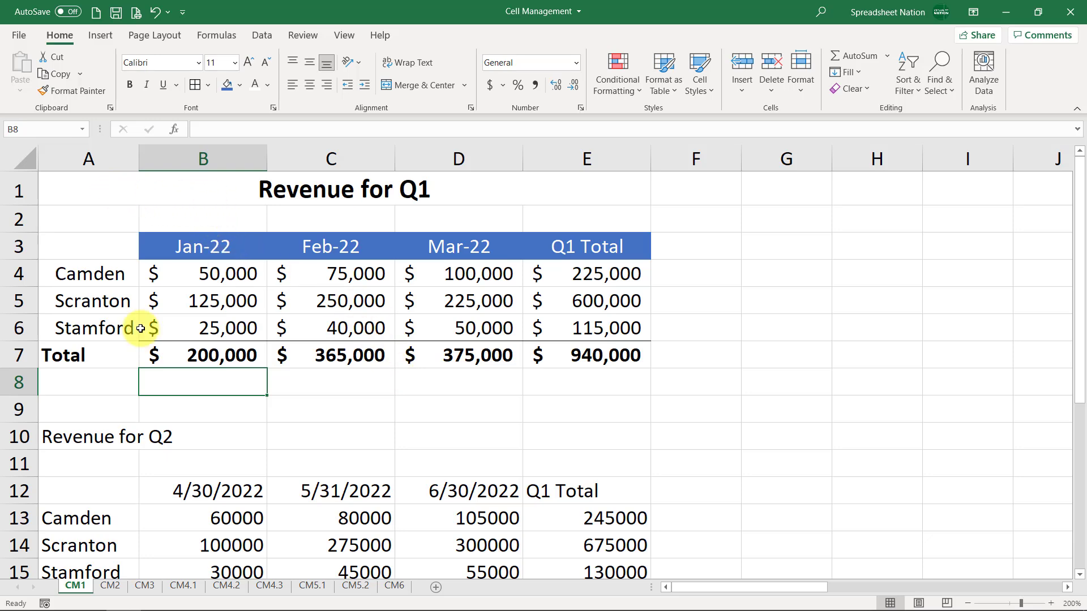
scroll(145, 338, down, 1)
scroll(145, 338, down, 5)
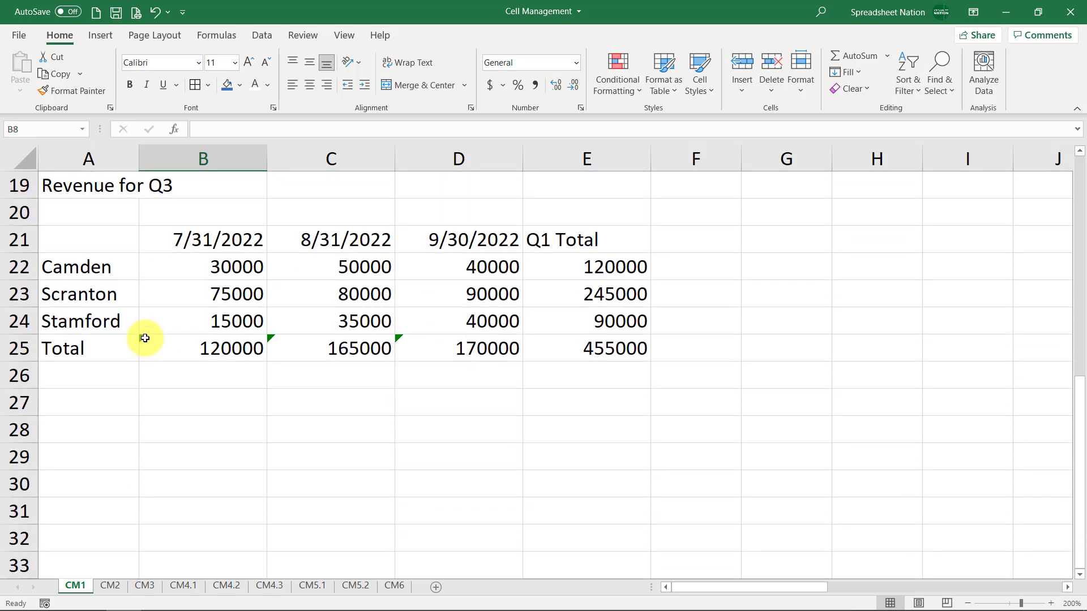
scroll(145, 338, up, 2)
scroll(145, 338, up, 4)
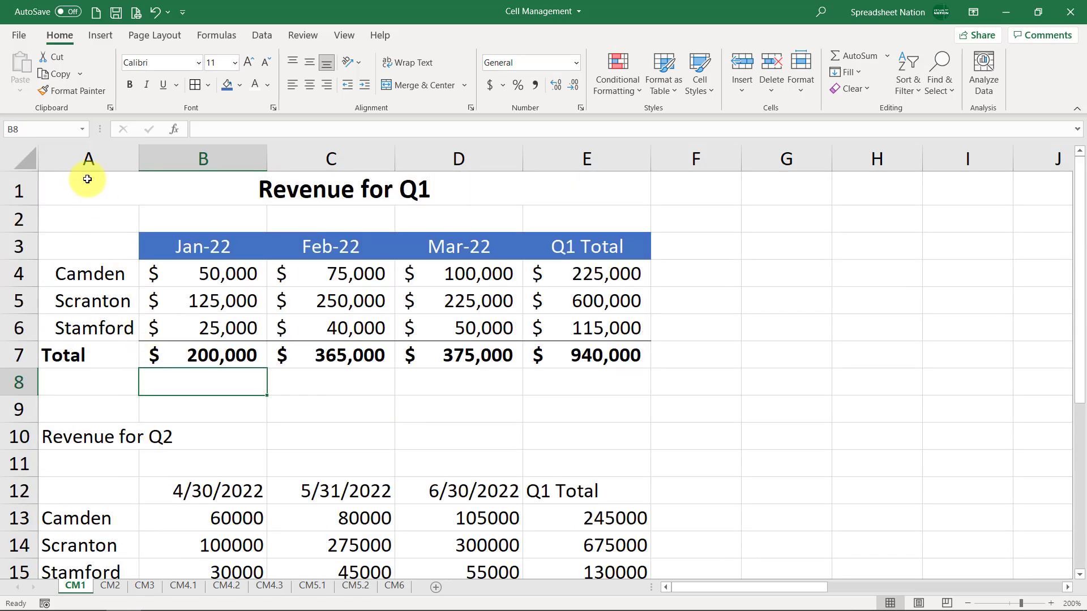
scroll(145, 312, down, 3)
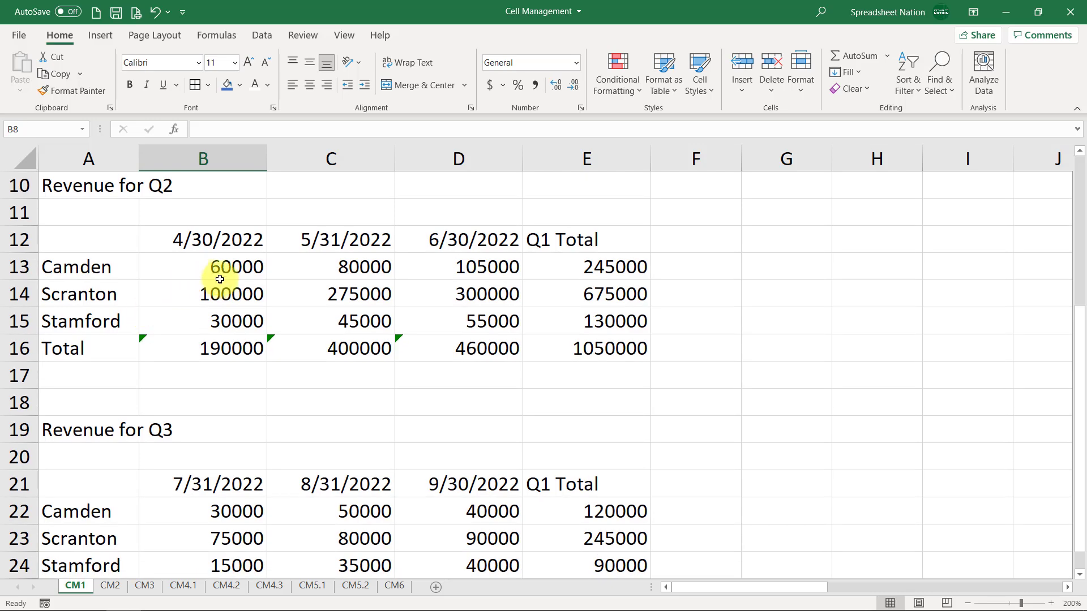
scroll(214, 254, up, 3)
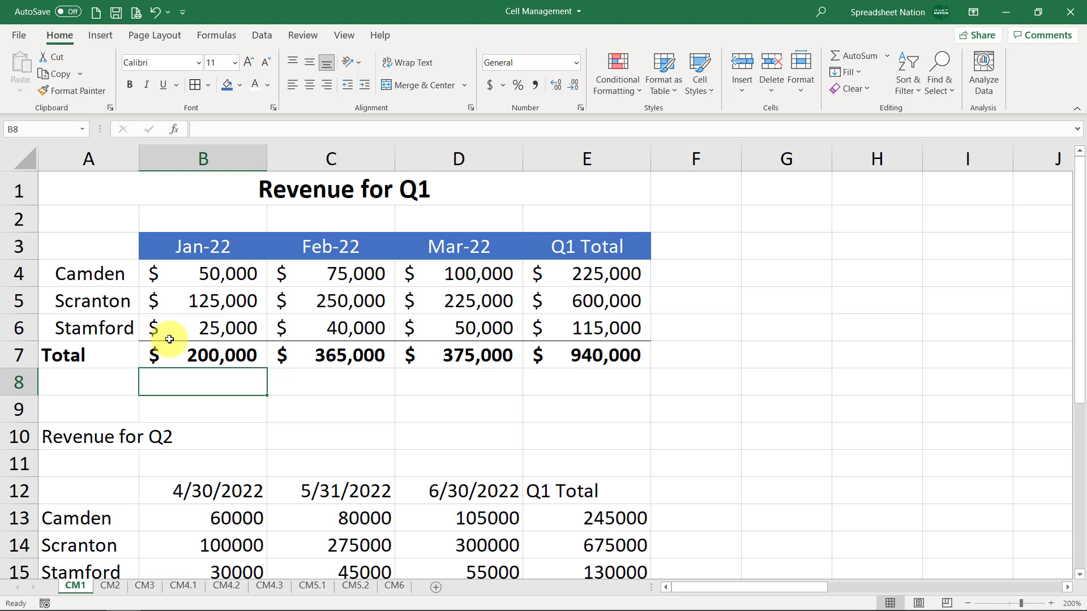
Try copying the formatting of the Q1 table A1:E7 onto the Q2 table from A10 with Format Painter, and undo it
drag(95, 191, 581, 359)
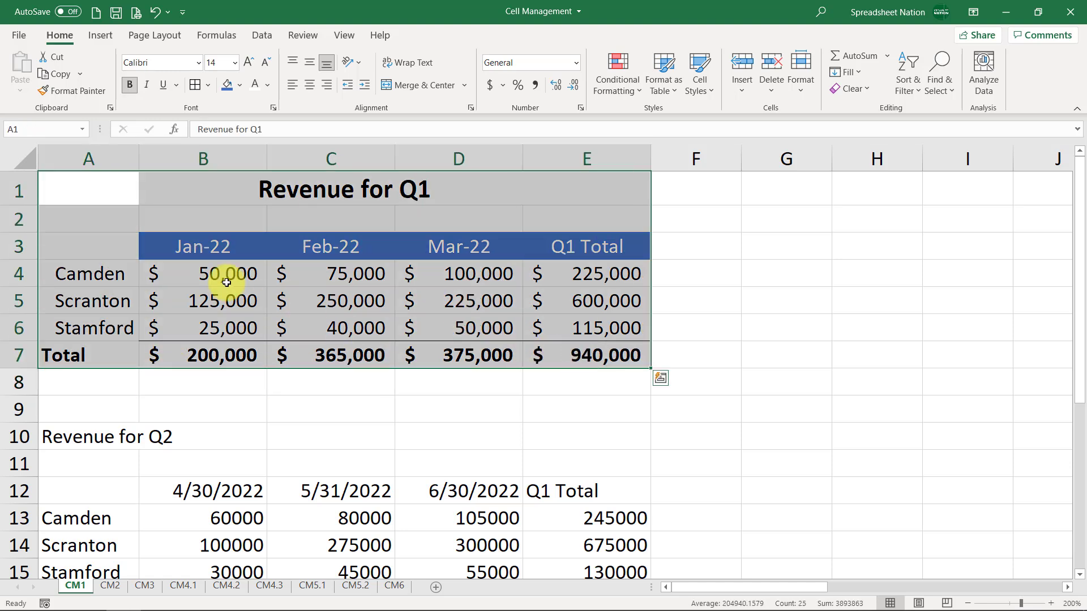
click(79, 90)
scroll(114, 325, down, 2)
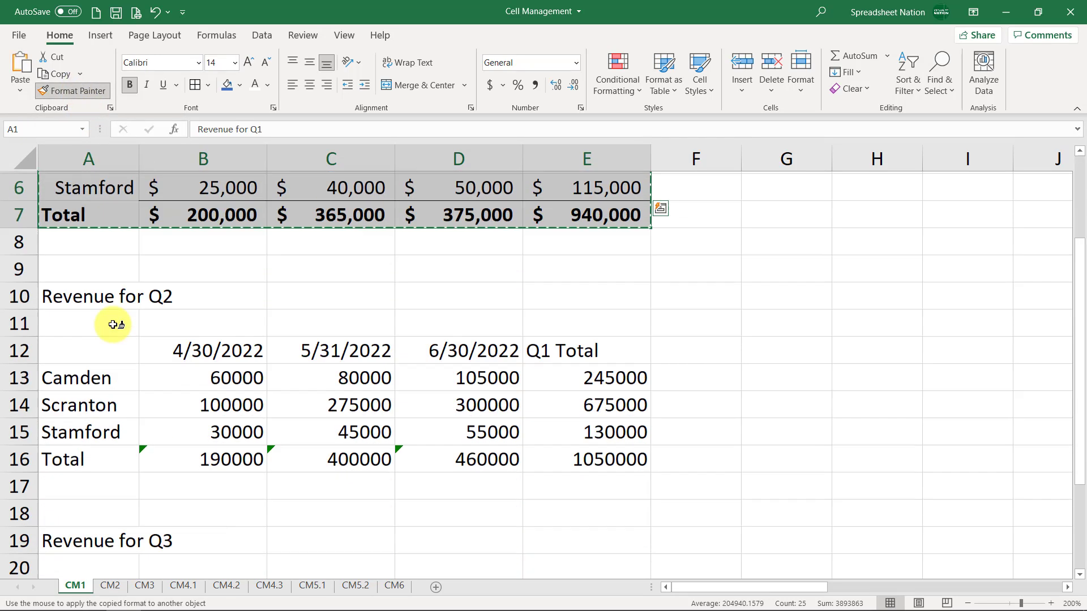
scroll(113, 324, down, 2)
scroll(97, 287, up, 1)
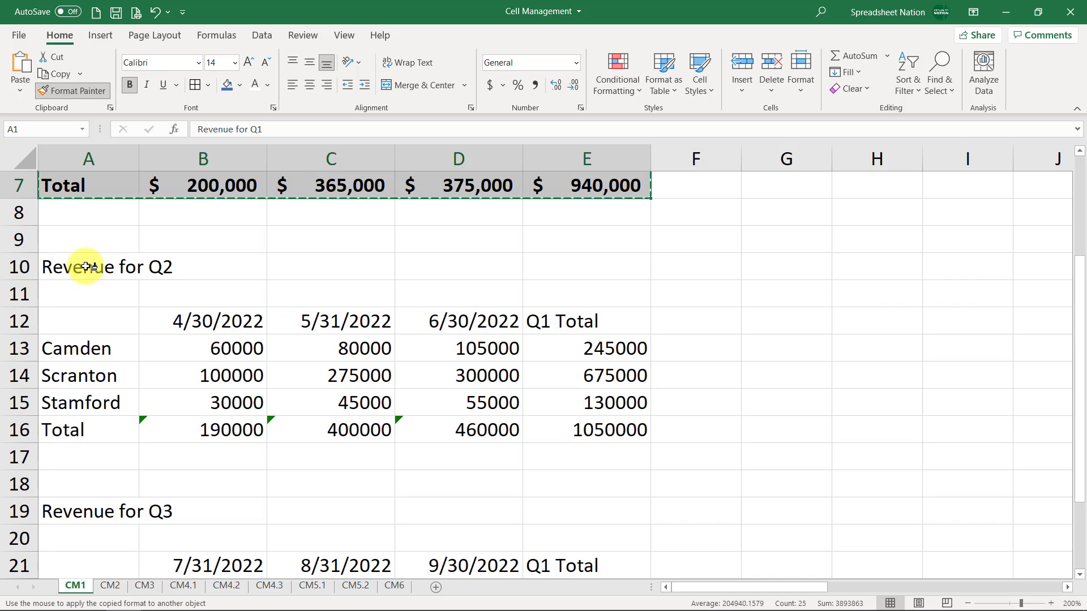
scroll(86, 267, up, 2)
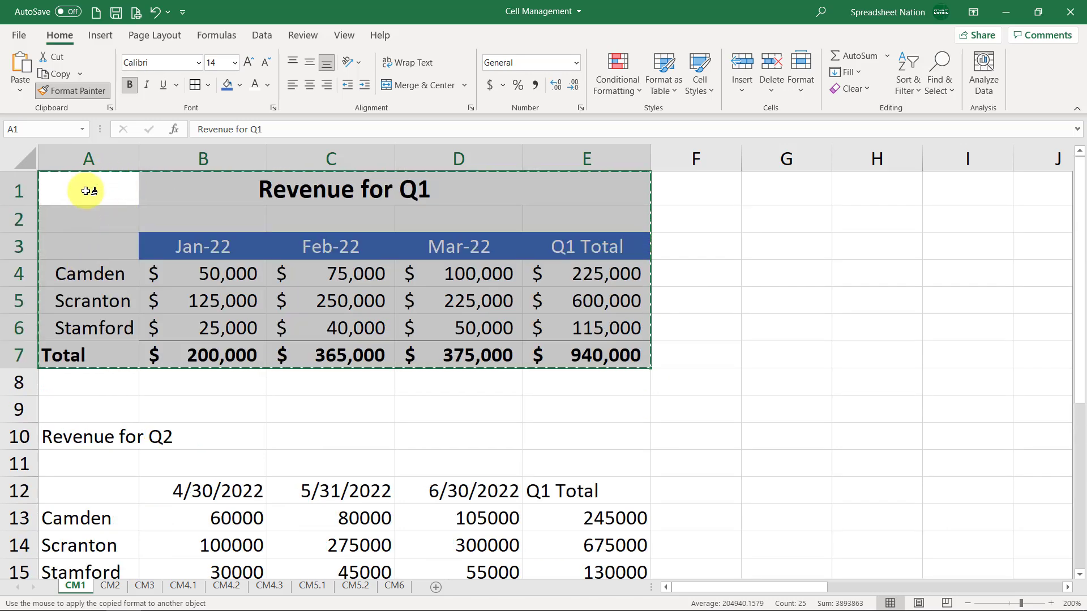
scroll(31, 424, down, 2)
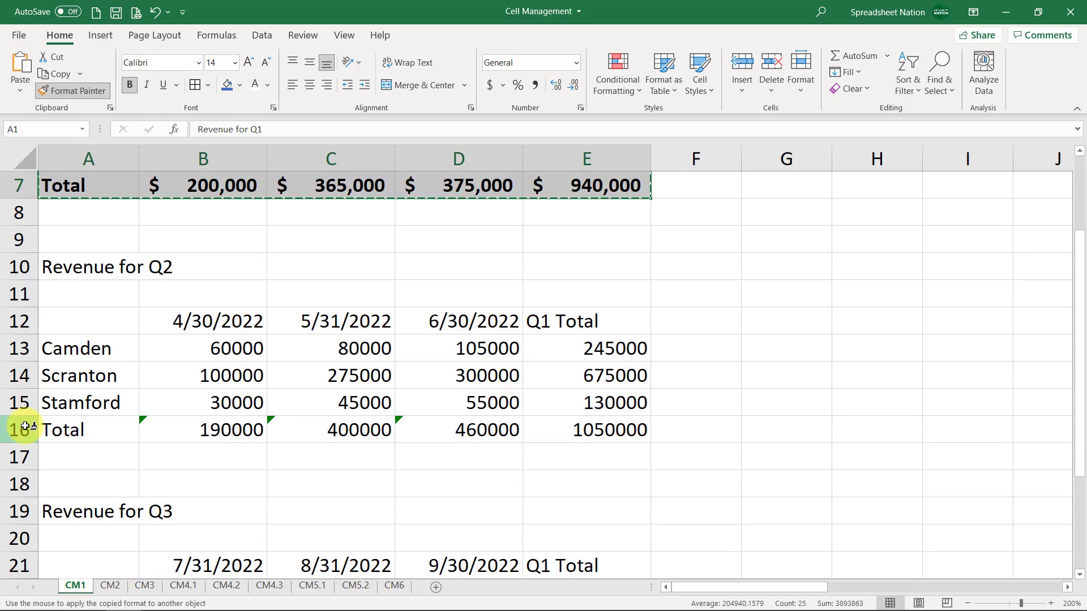
click(88, 267)
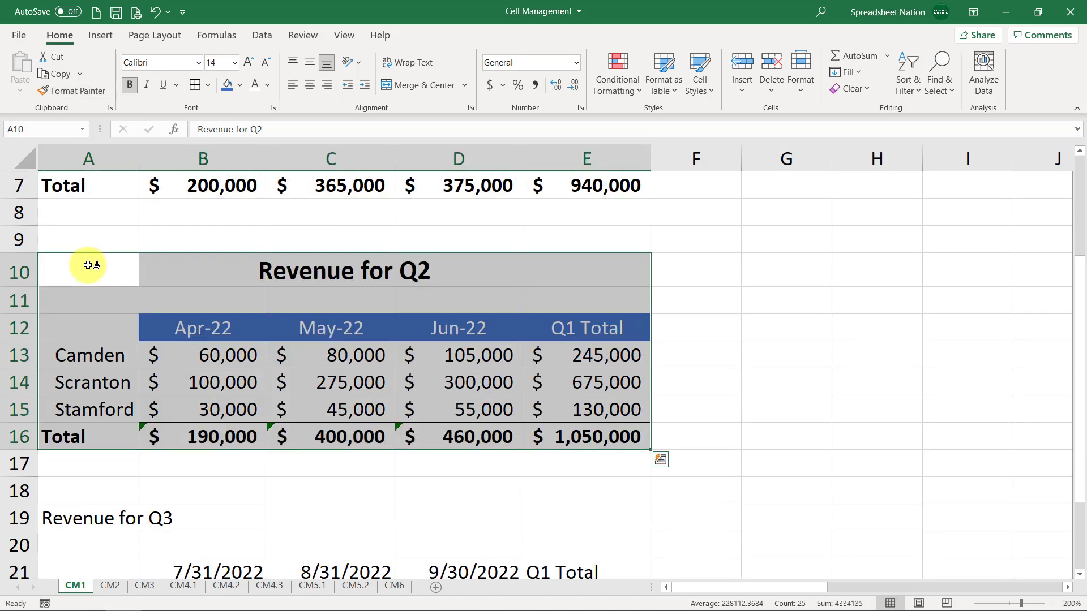
click(176, 470)
click(385, 484)
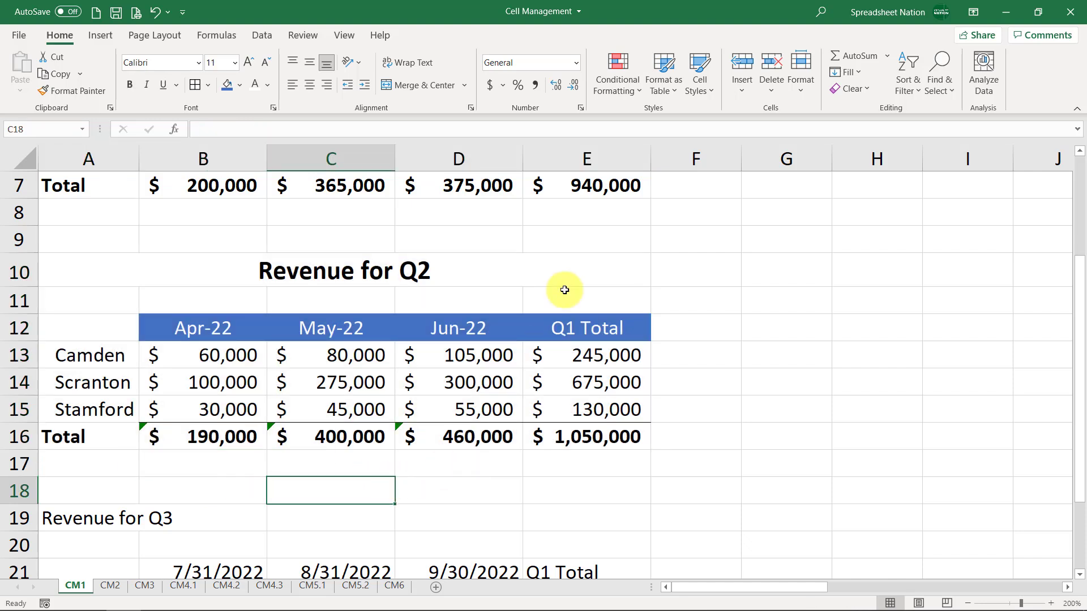
click(565, 287)
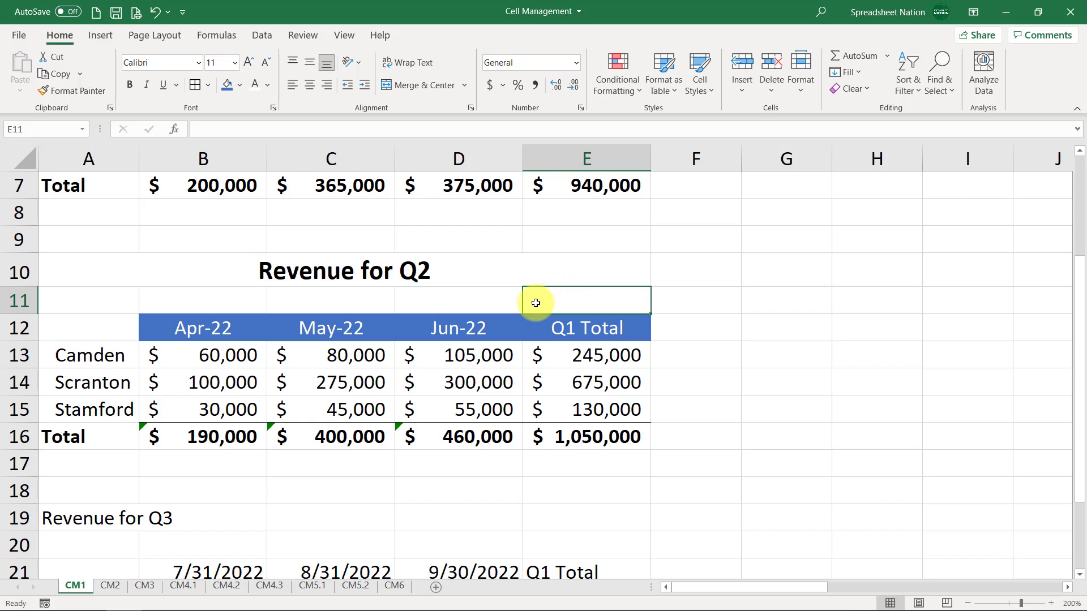
key(ctrl+z)
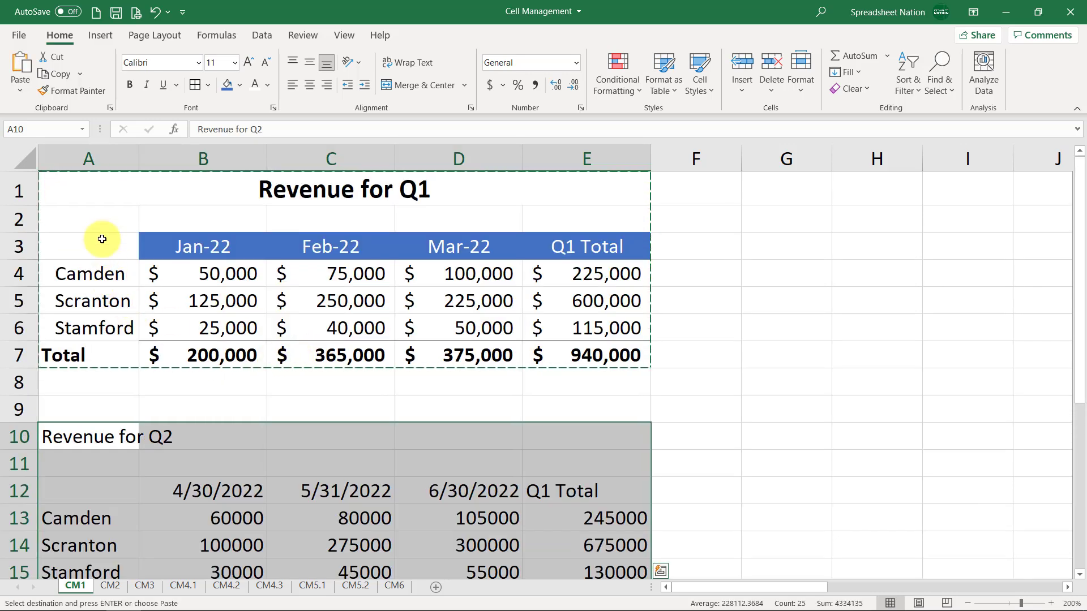
Paint the formatting of the Q1 table A1:E7 onto both the Q2 table from A10 and the Q3 table from A19, keeping Format Painter locked on
drag(96, 192, 590, 353)
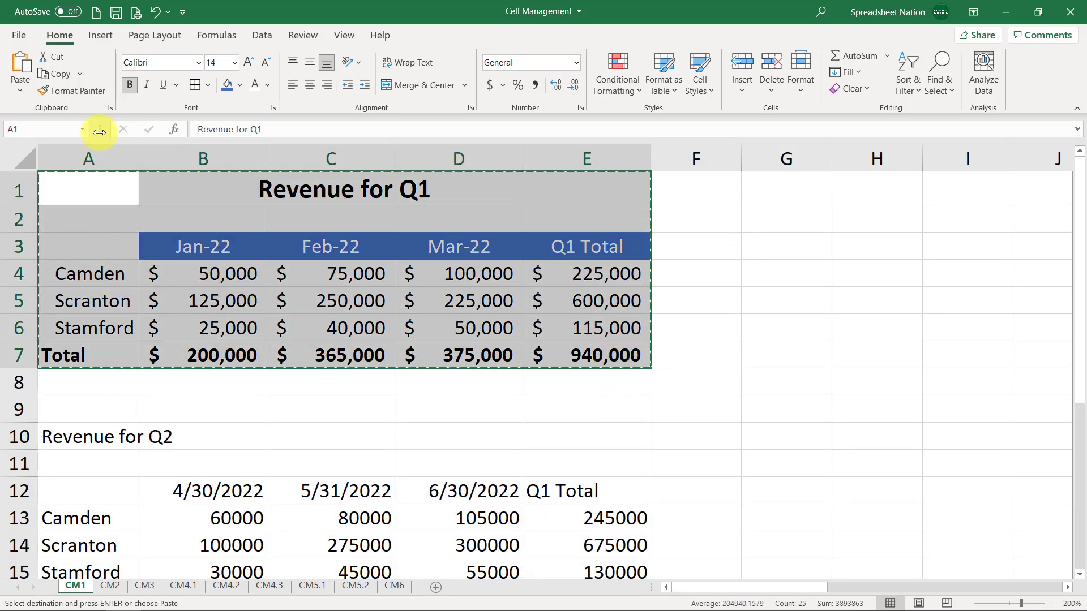
click(83, 93)
scroll(96, 226, down, 3)
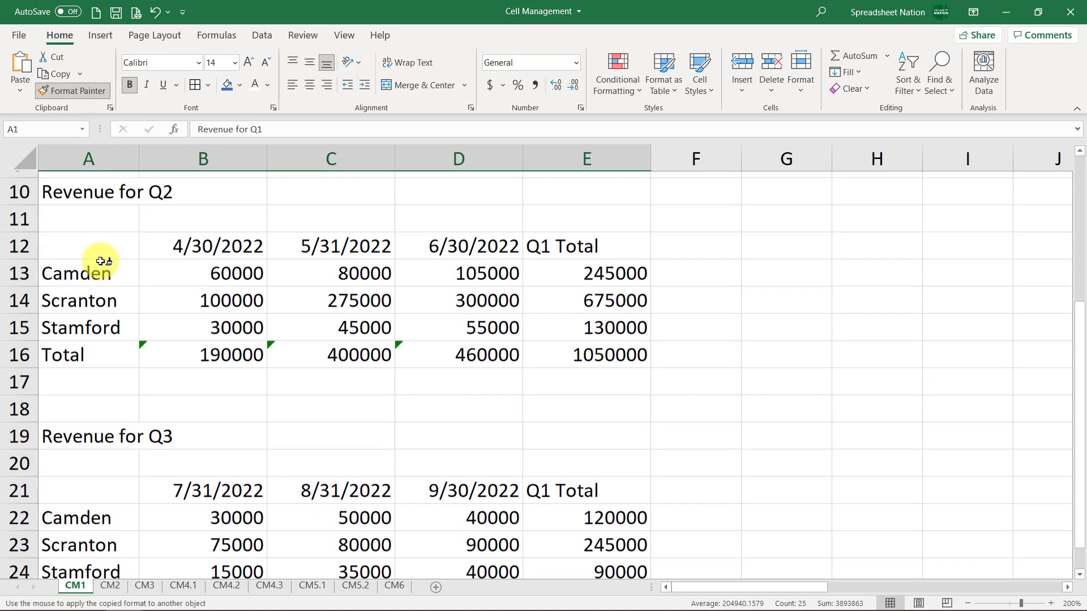
scroll(90, 262, up, 1)
click(90, 265)
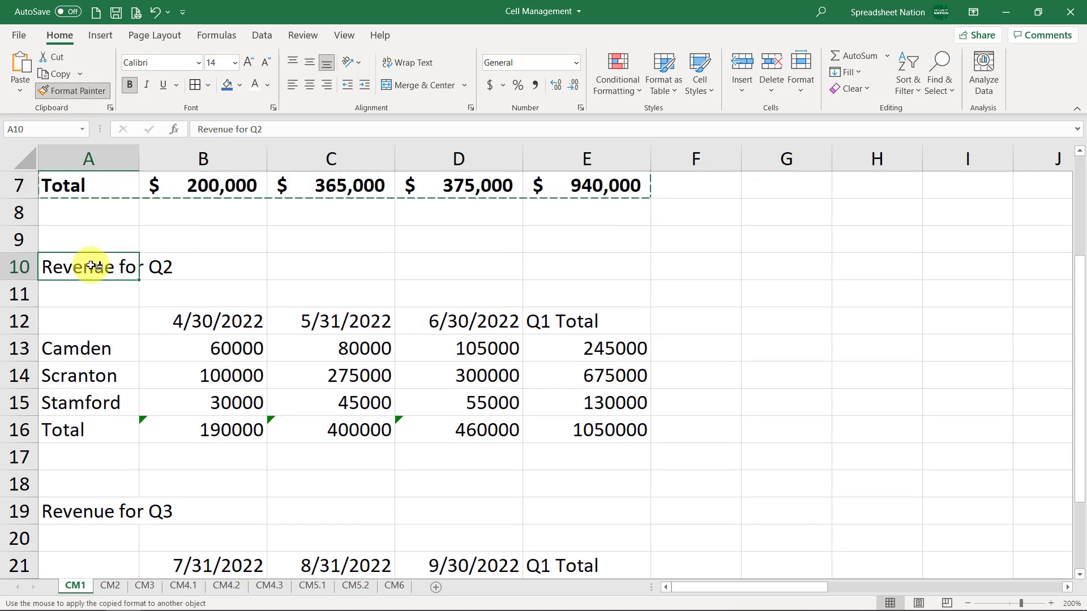
scroll(88, 294, down, 4)
scroll(99, 284, up, 2)
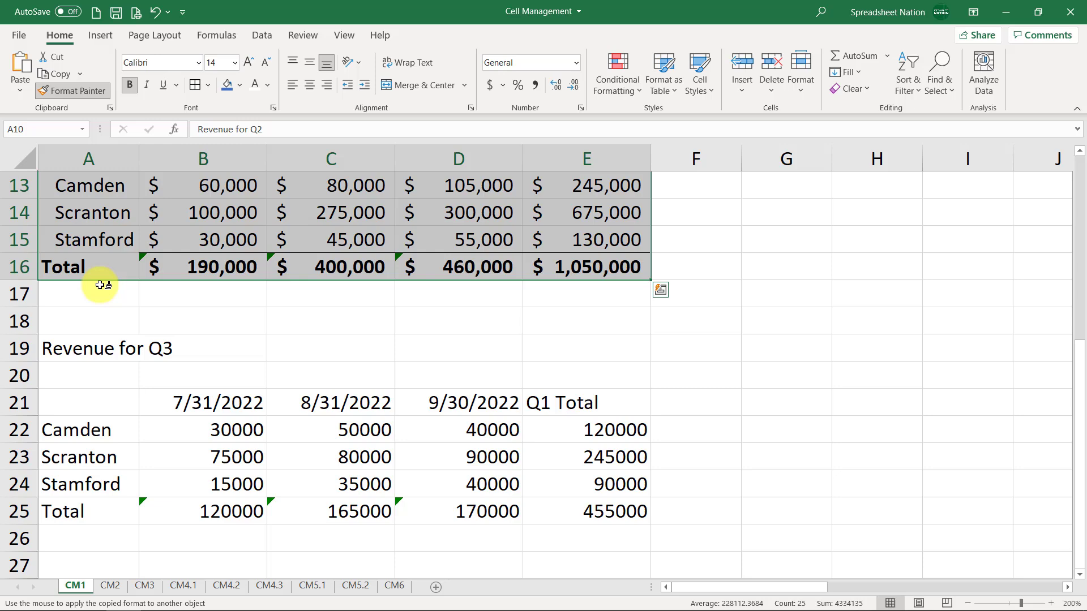
click(65, 346)
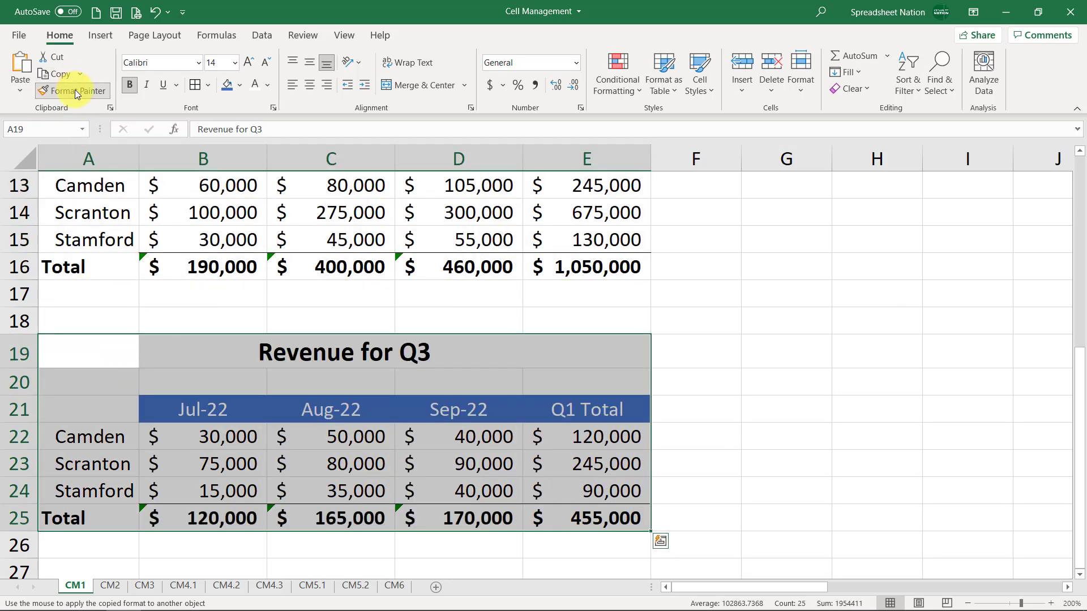
click(288, 357)
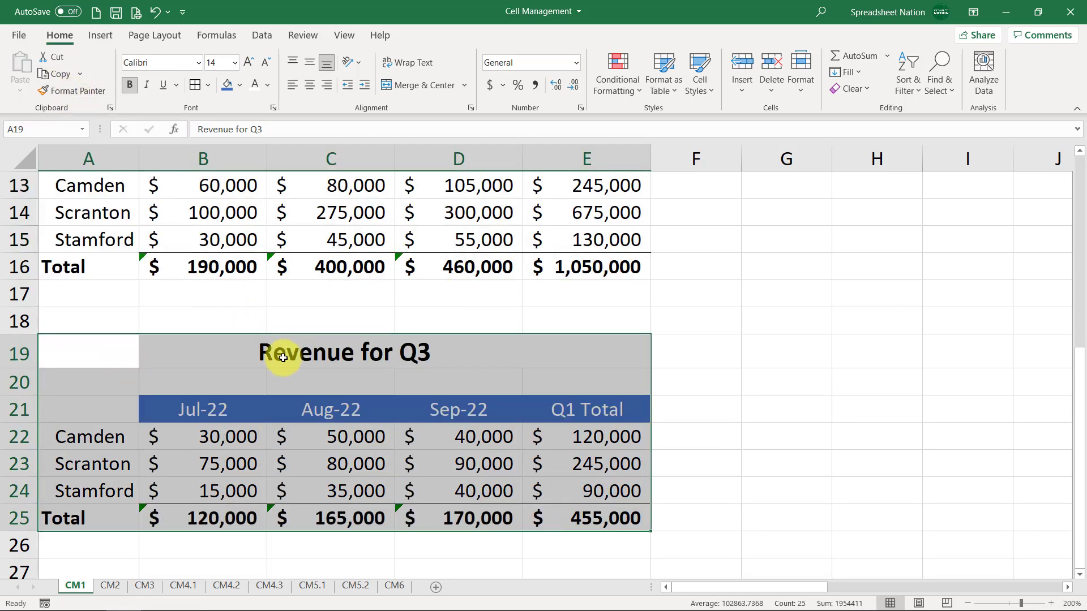
Undo the painted formatting on the Q3 and Q2 tables
scroll(303, 364, up, 4)
key(ctrl+z)
key(ctrl+z)
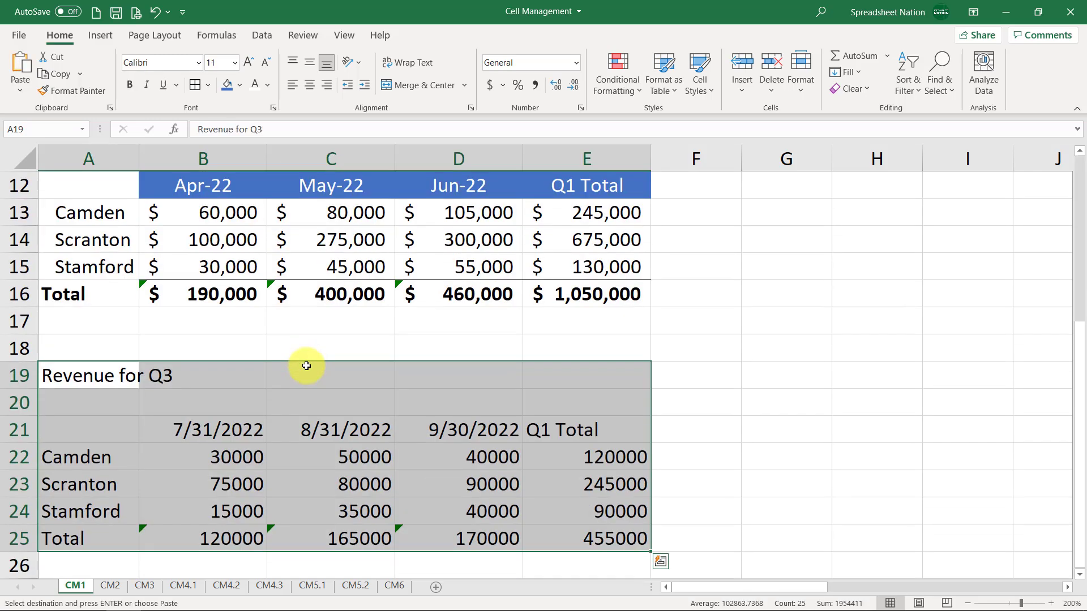
scroll(291, 364, up, 3)
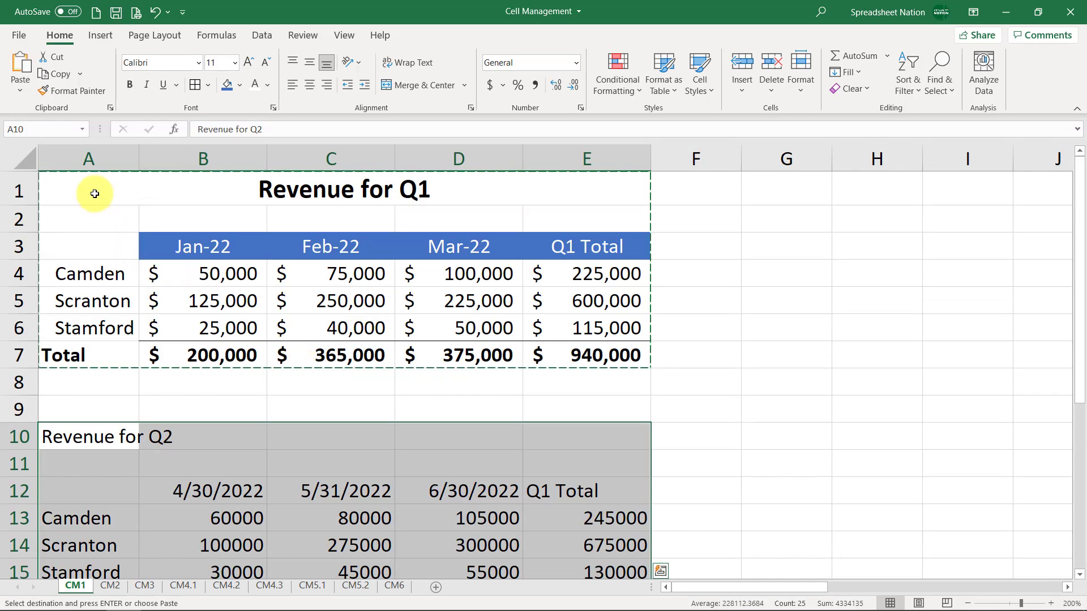
Copy the Q1 table A1:E7 and paste only its formatting onto the Q2 table from A10
drag(89, 194, 648, 353)
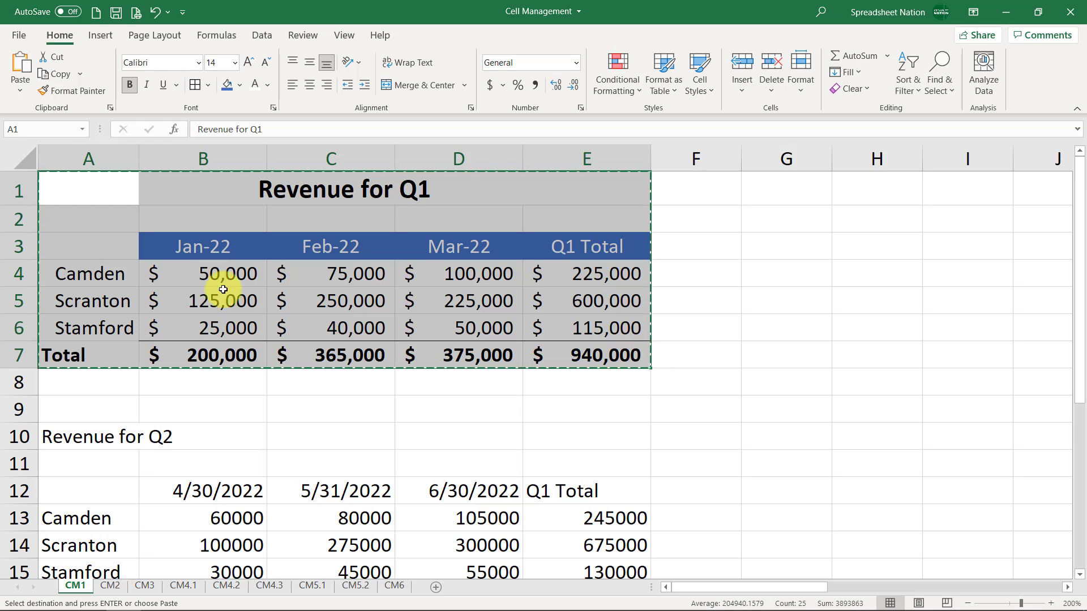
scroll(85, 220, down, 2)
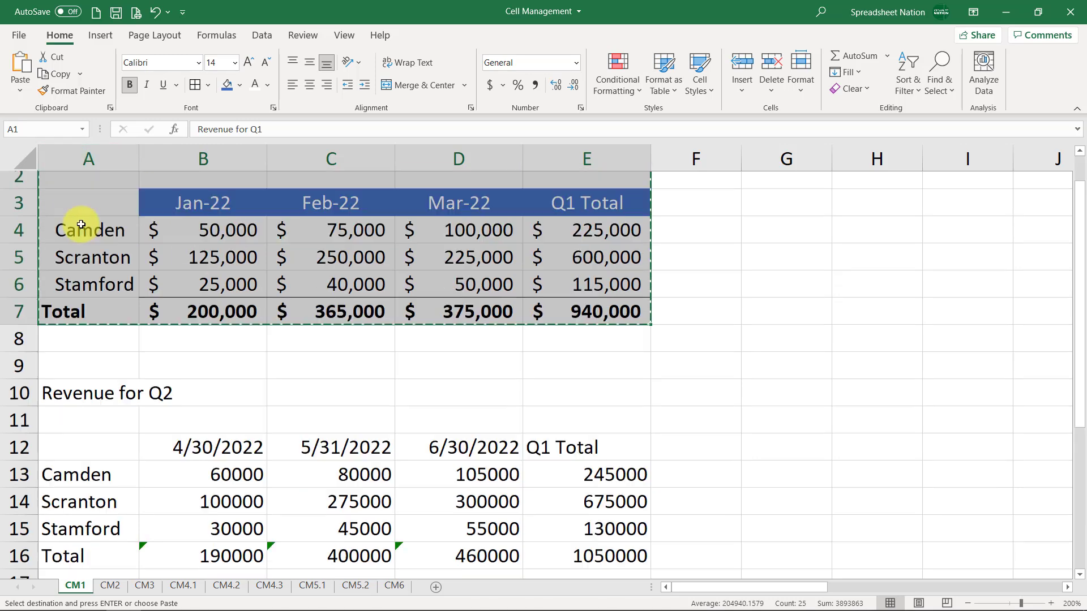
click(100, 267)
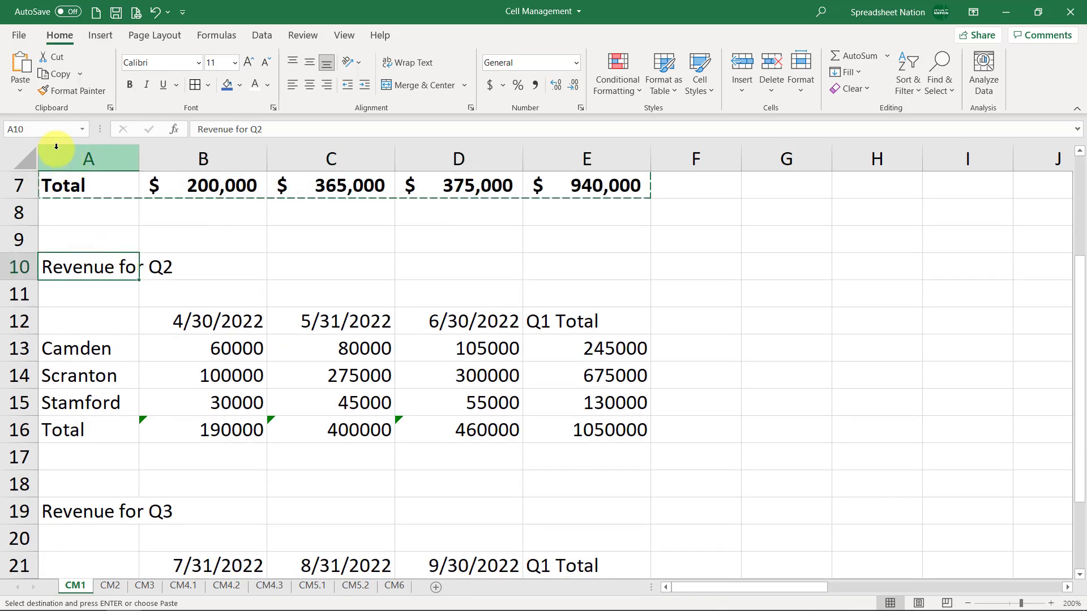
click(23, 85)
click(23, 85)
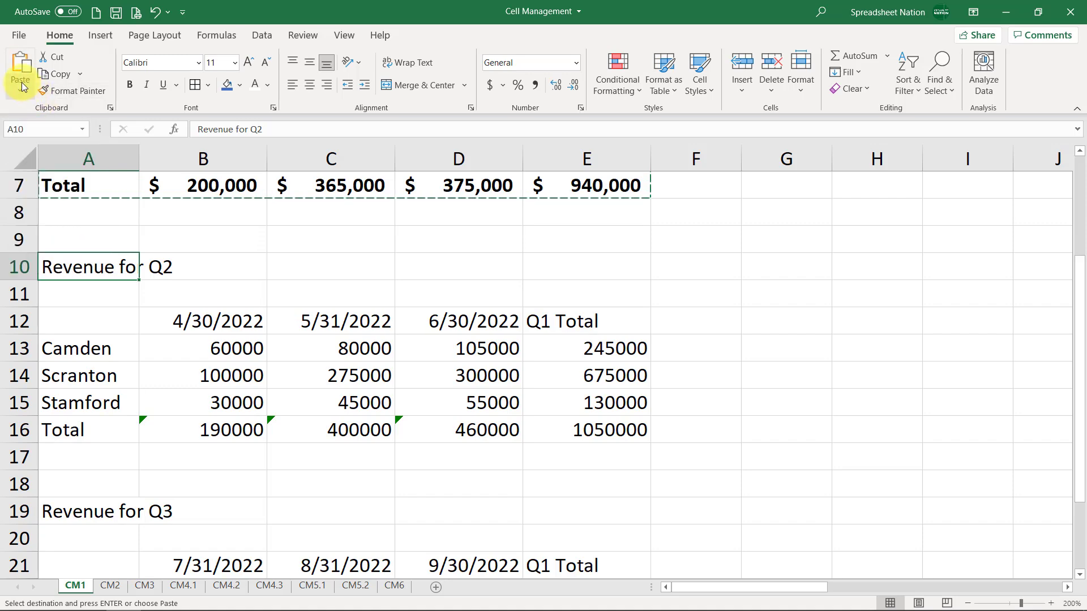
click(21, 83)
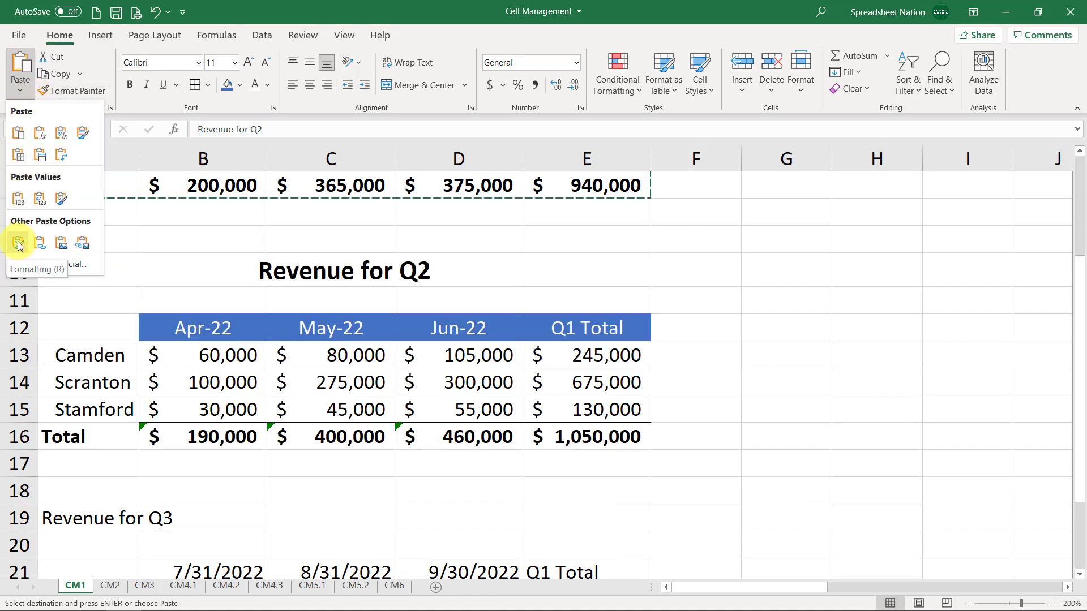
click(18, 244)
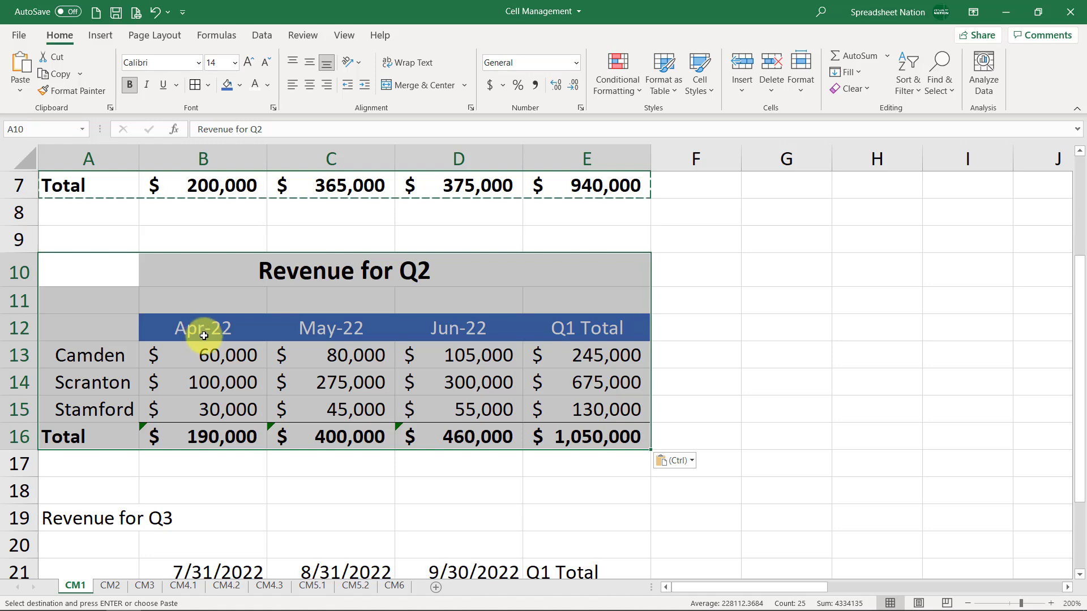
click(219, 378)
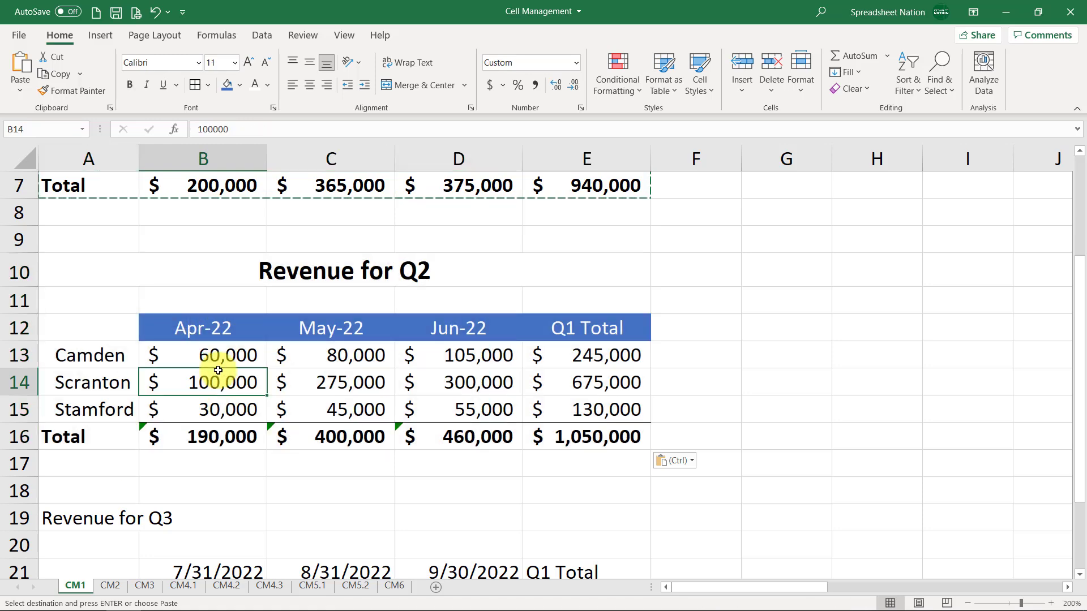
scroll(279, 340, down, 3)
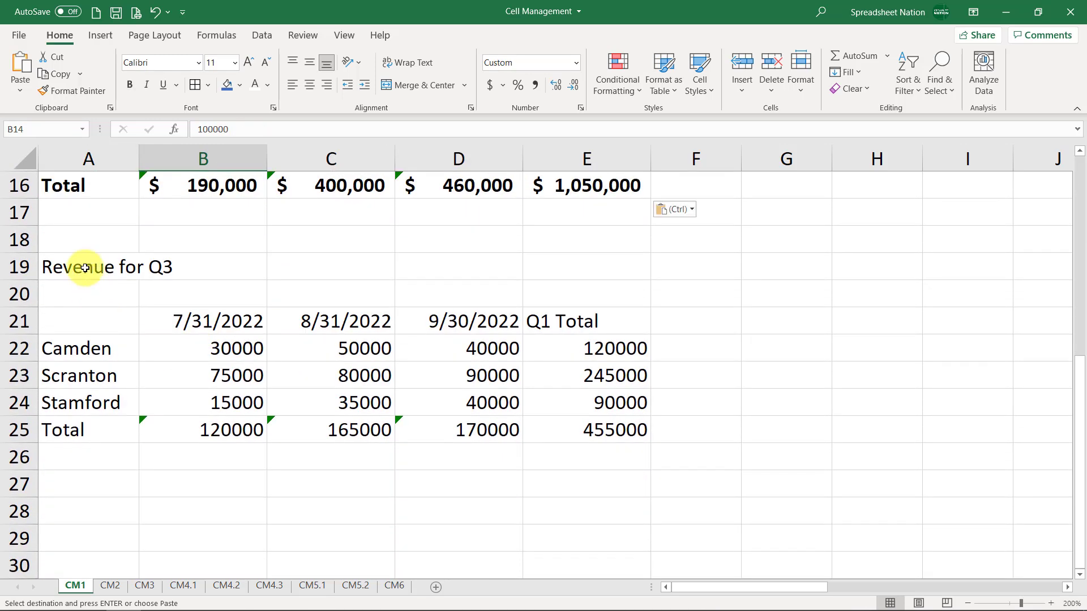
Paste only the formatting of the copied Q1 table onto the Q3 table starting at A19
click(59, 270)
click(22, 95)
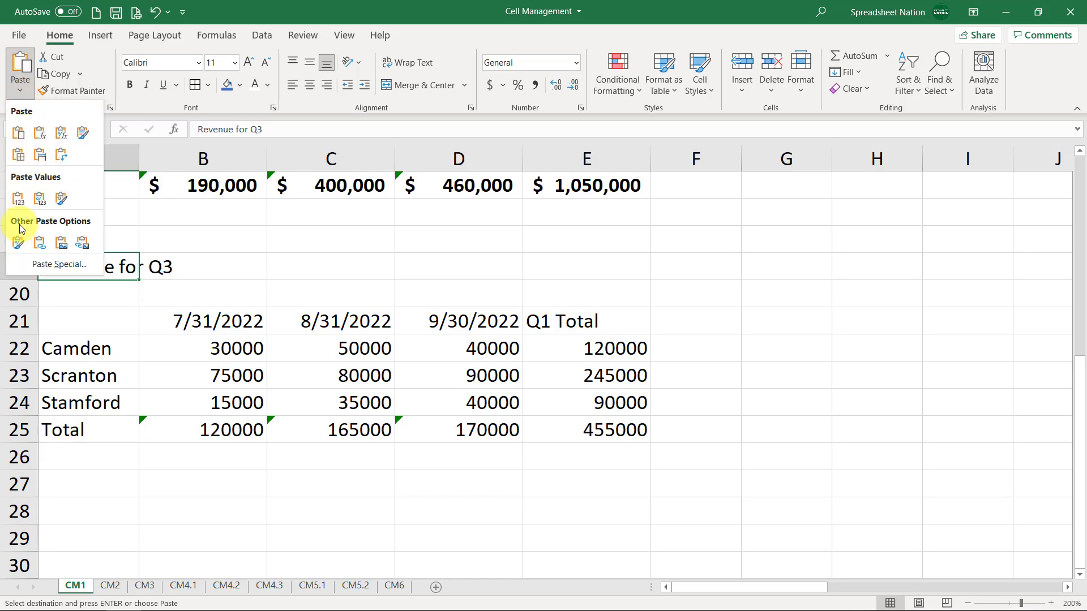
click(17, 247)
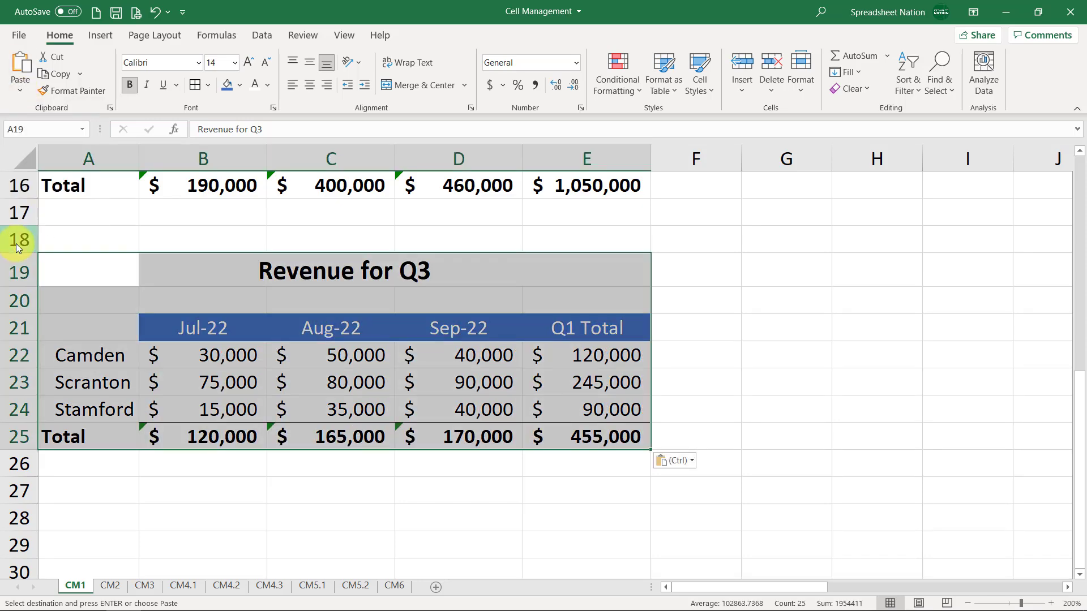
click(442, 455)
scroll(444, 447, up, 5)
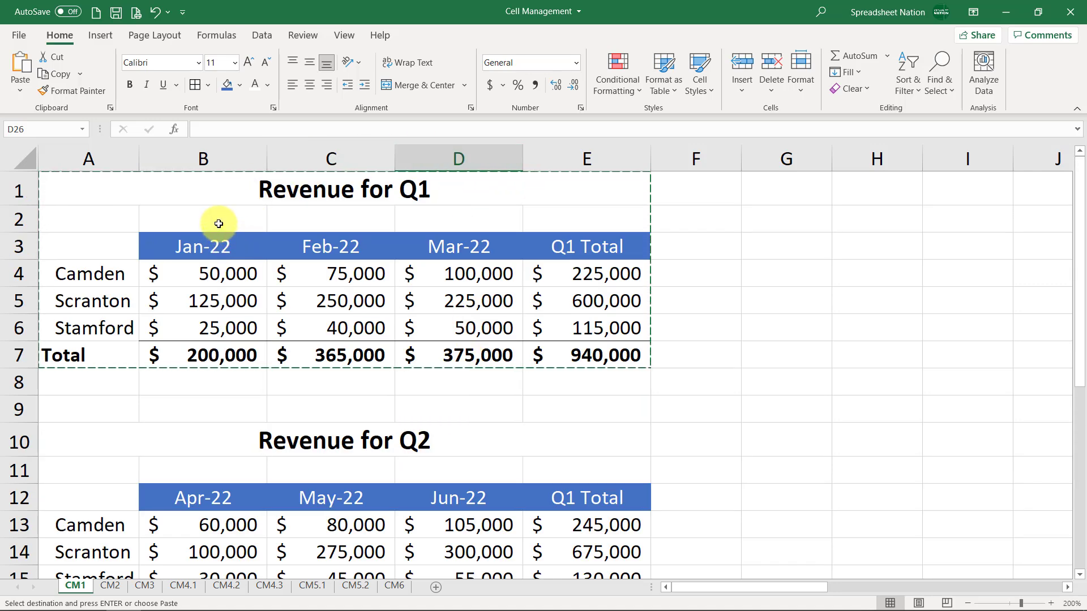
Examine the number, alignment, font, border and fill options in the Format Cells dialog for cell D26
click(273, 108)
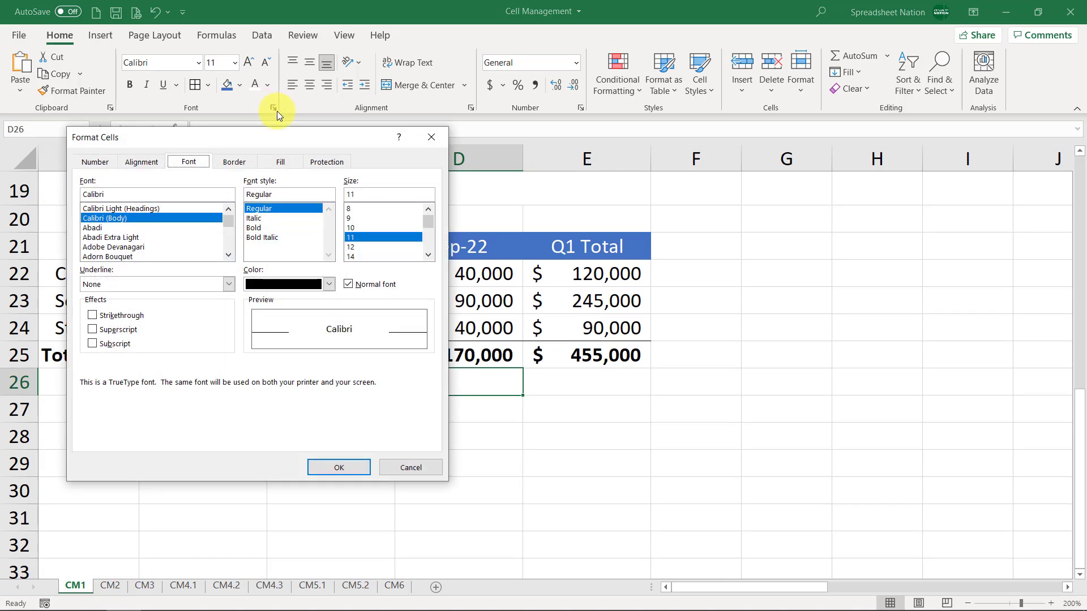
click(433, 137)
scroll(337, 406, up, 6)
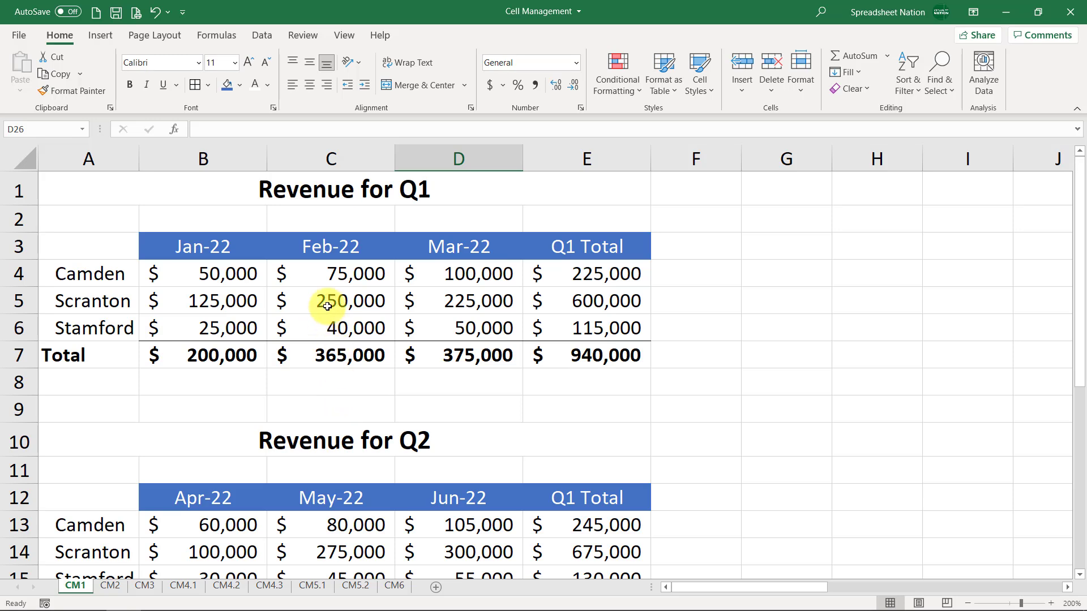
key(ctrl+1)
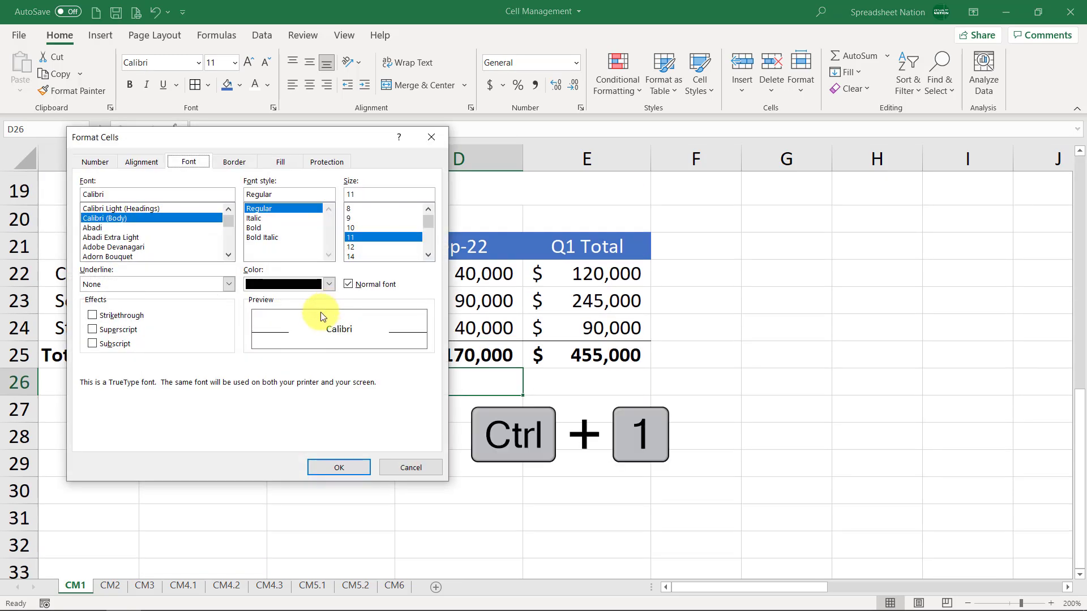
click(99, 163)
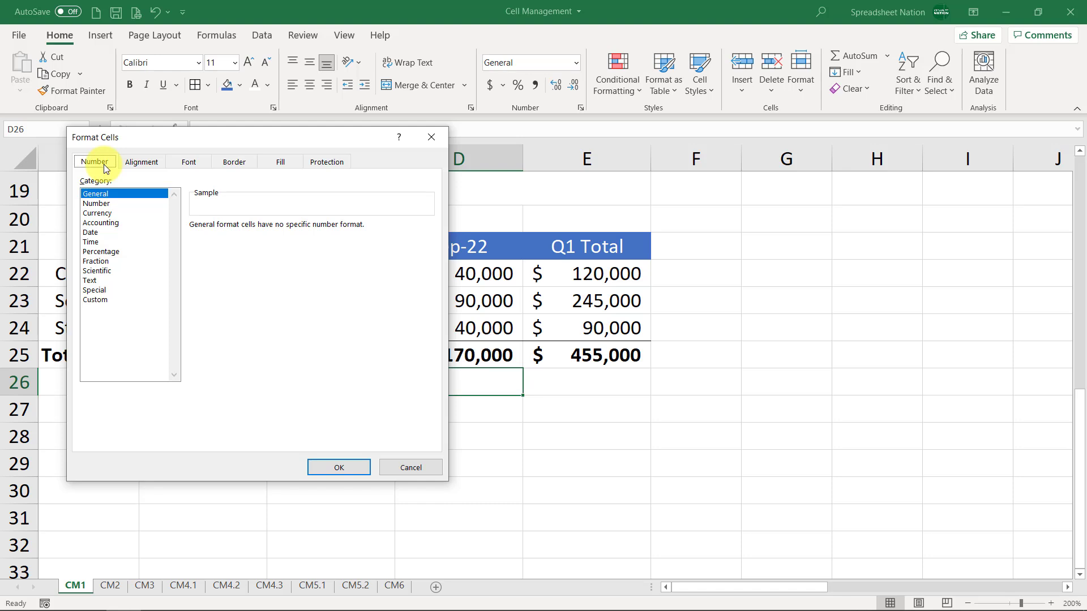
click(135, 162)
click(192, 161)
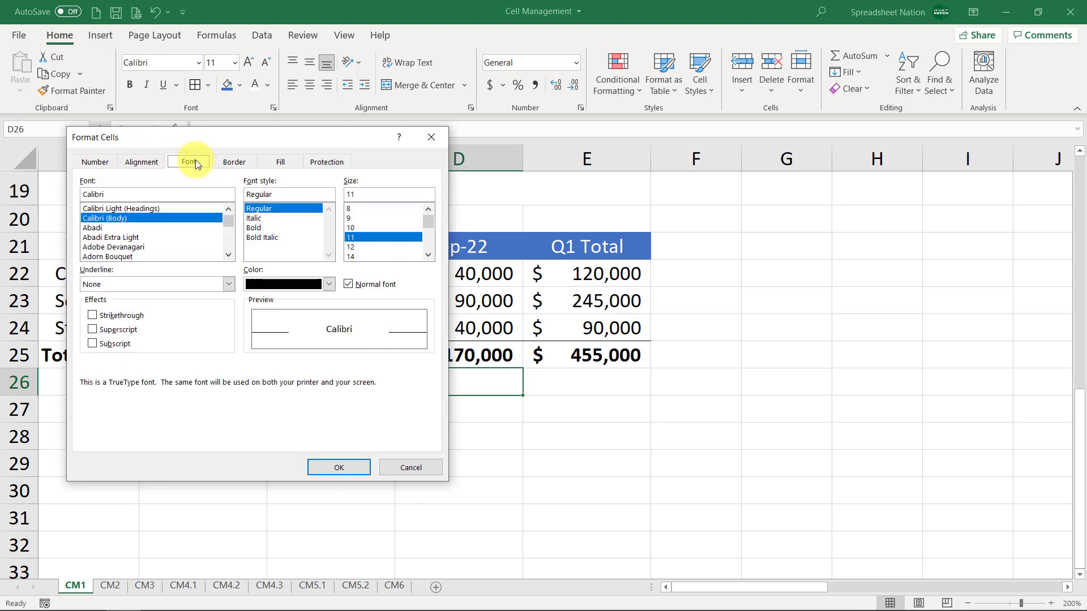
click(233, 162)
click(281, 162)
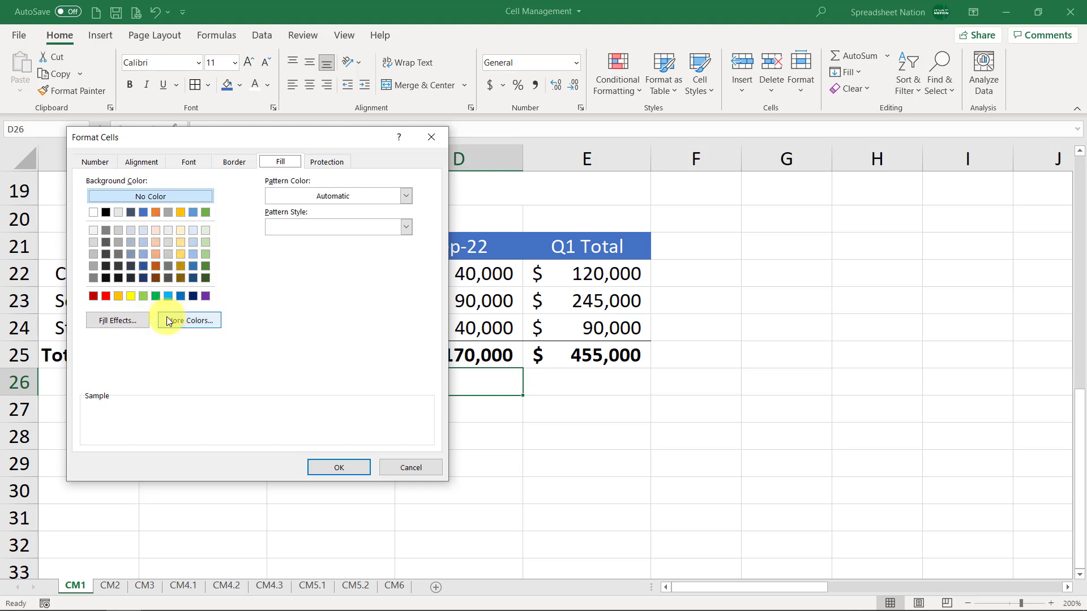
Fill cell D26 with a grid pattern in green, leaving the background without colour
click(405, 196)
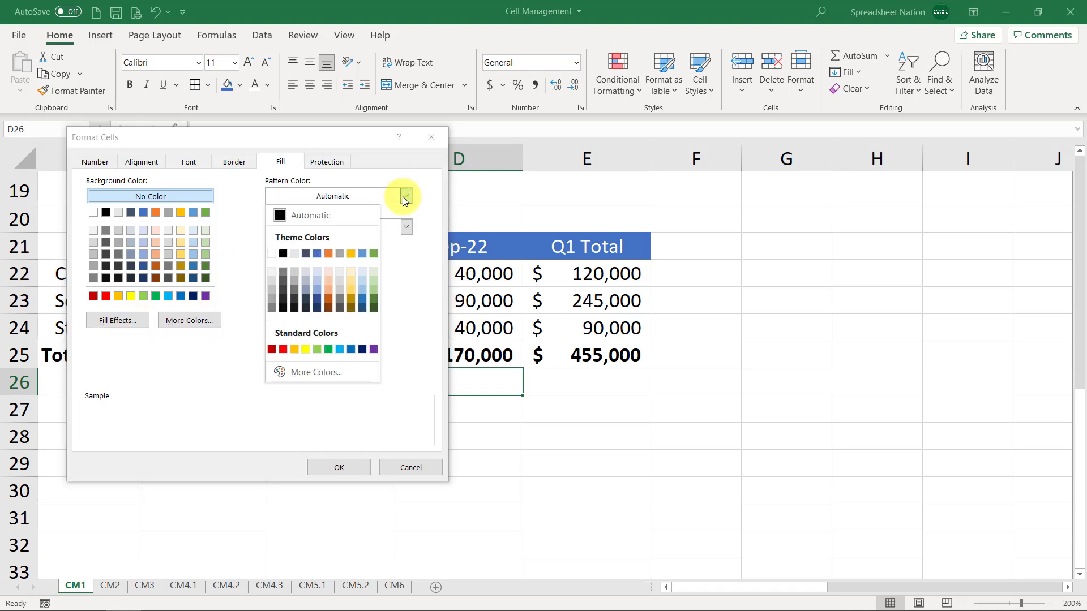
click(408, 194)
click(407, 196)
click(328, 350)
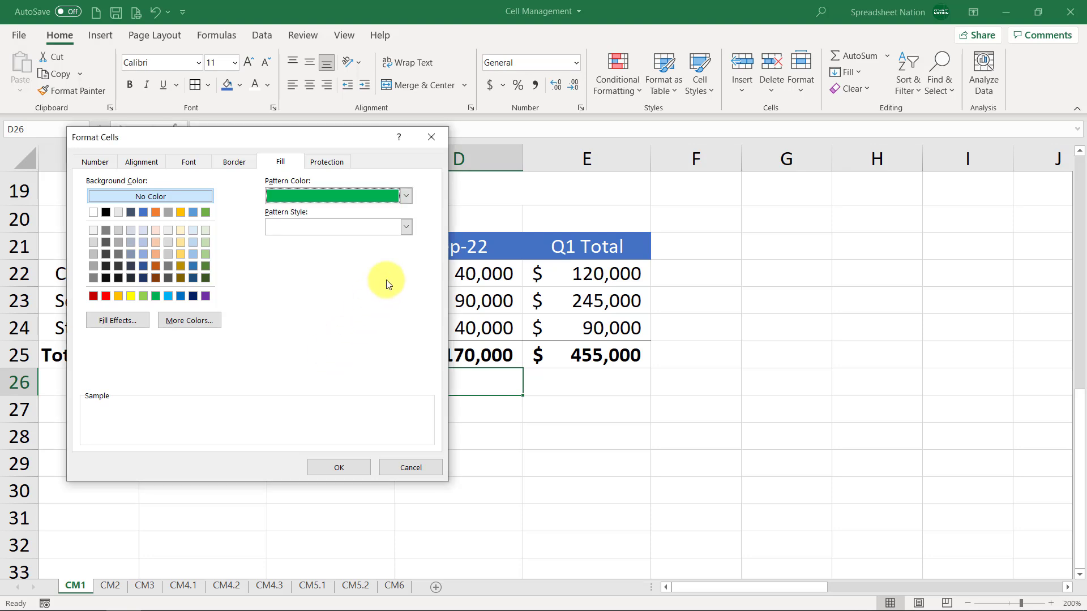
click(406, 227)
click(340, 280)
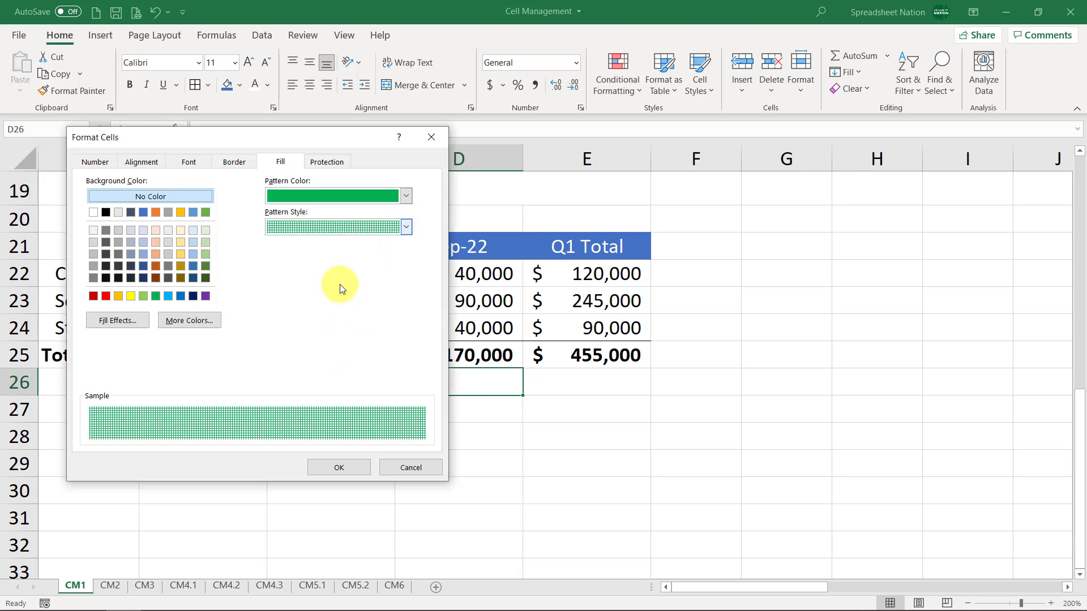
click(327, 463)
click(444, 436)
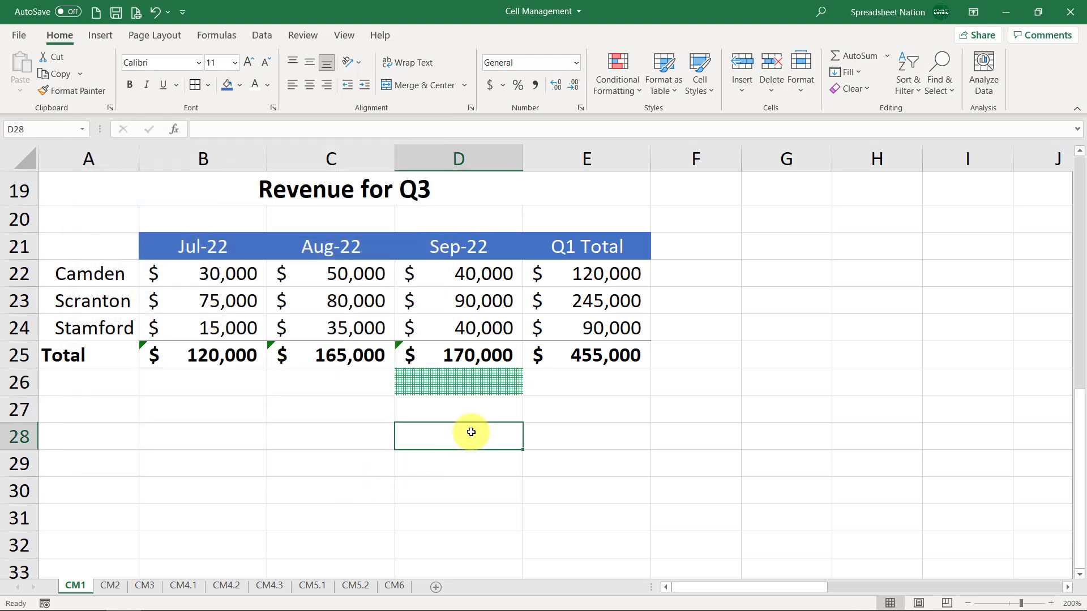
Replace the pattern in D26 with a two-colour white-to-blue gradient fill using the Diagonal up shading style
click(477, 384)
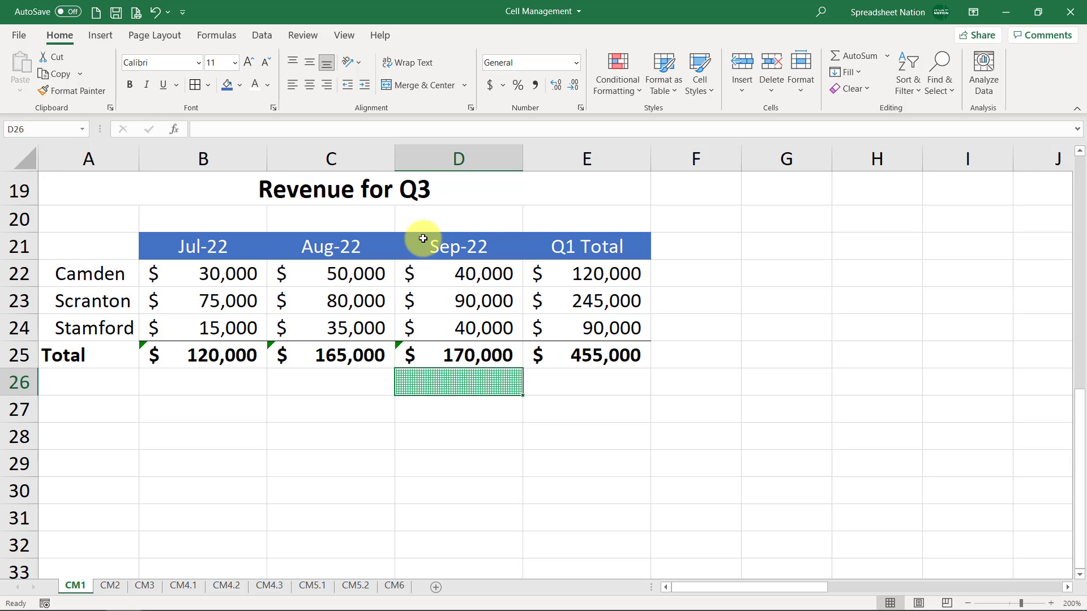
key(ctrl+1)
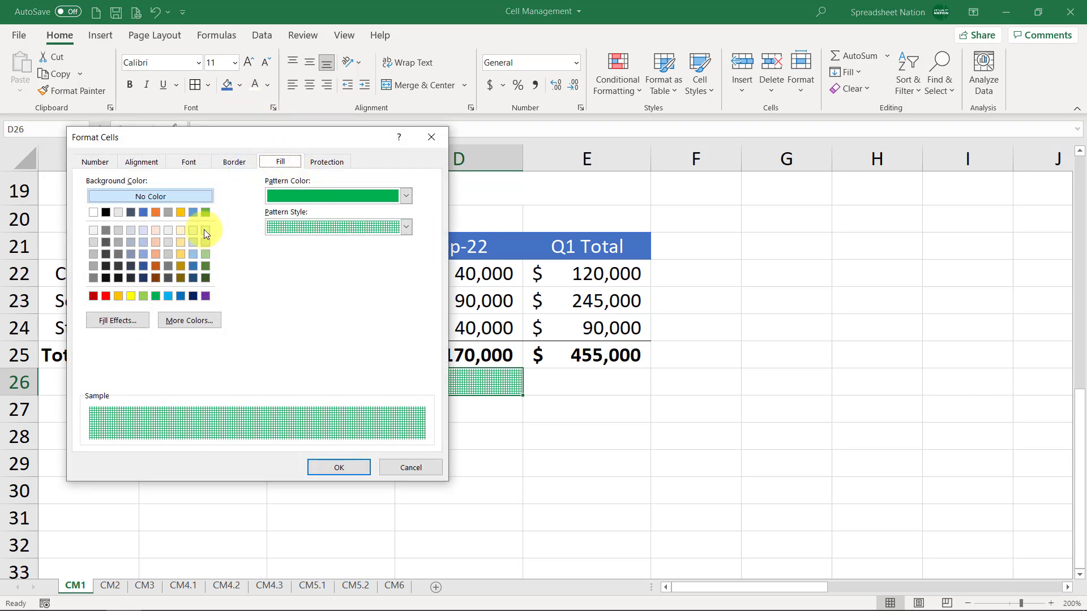
click(128, 321)
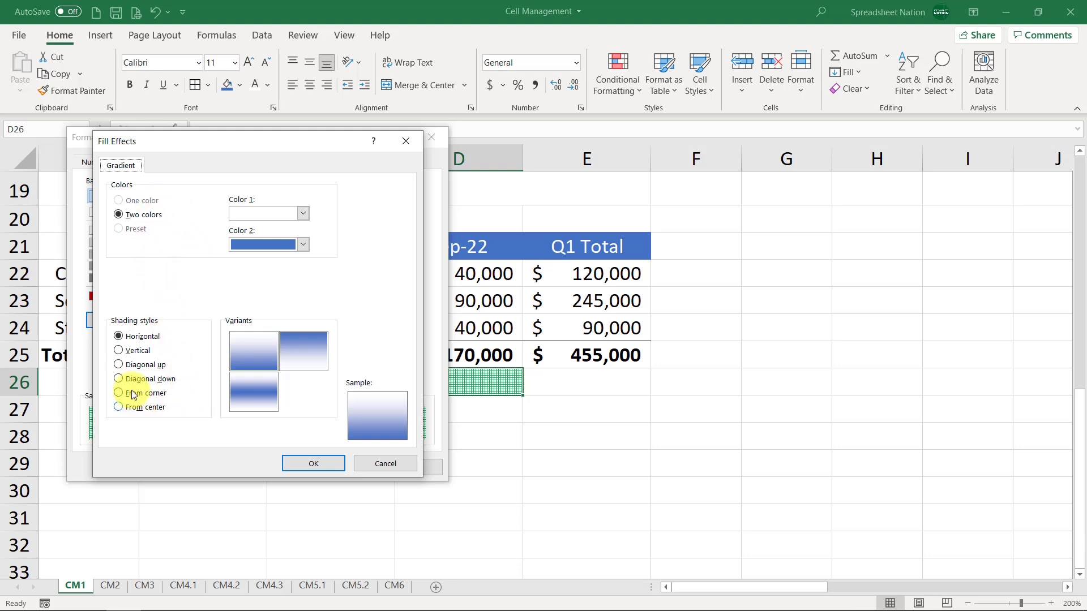
click(124, 371)
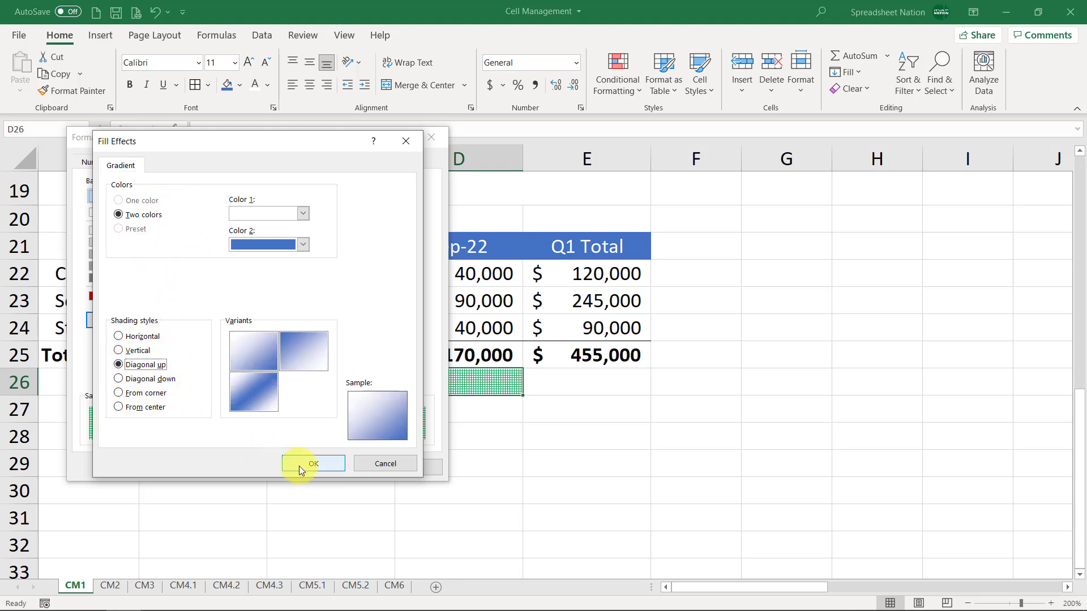
click(300, 464)
click(332, 470)
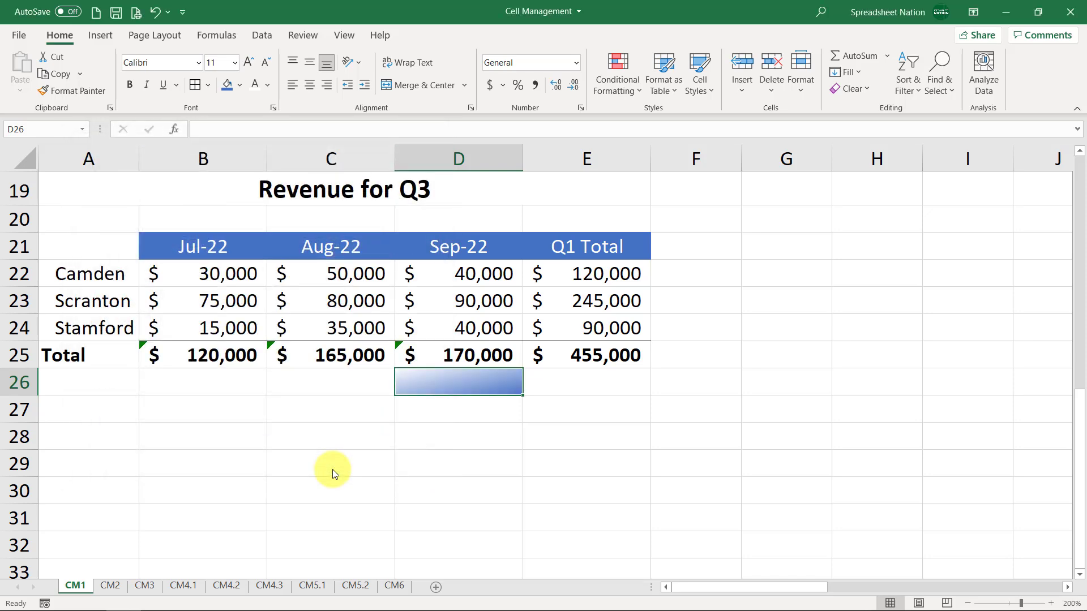
click(622, 405)
Examine the Locked and Hidden protection options for cell D26 without changing them
click(482, 384)
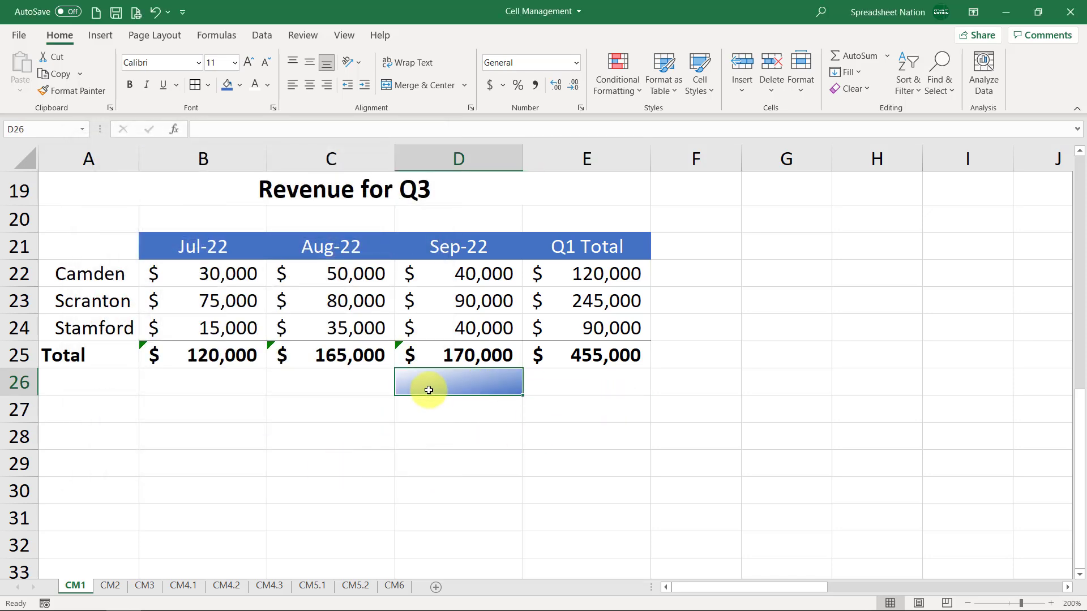
key(ctrl+1)
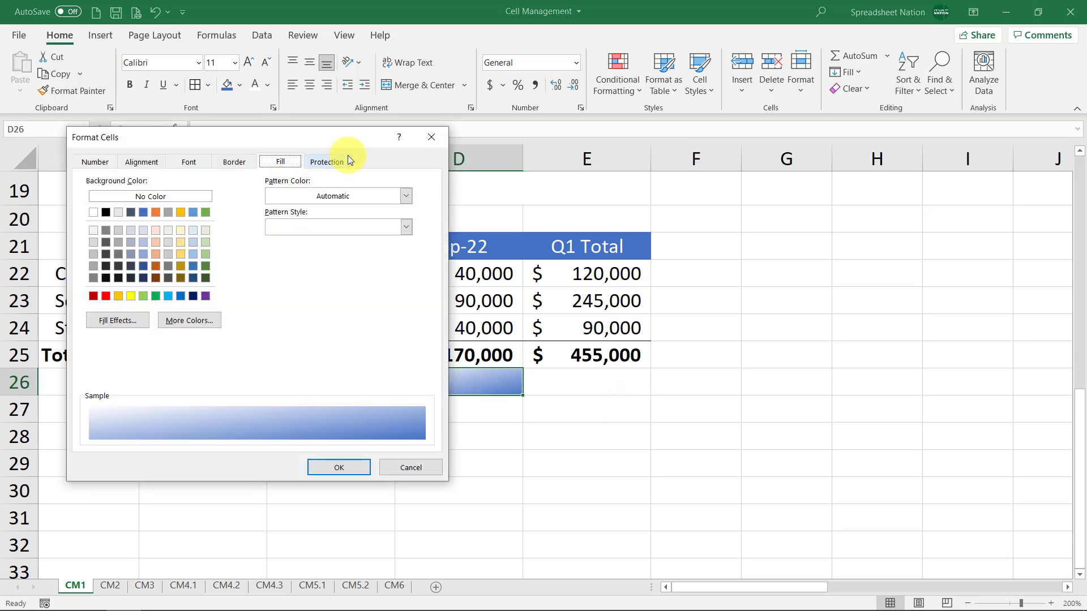
click(333, 164)
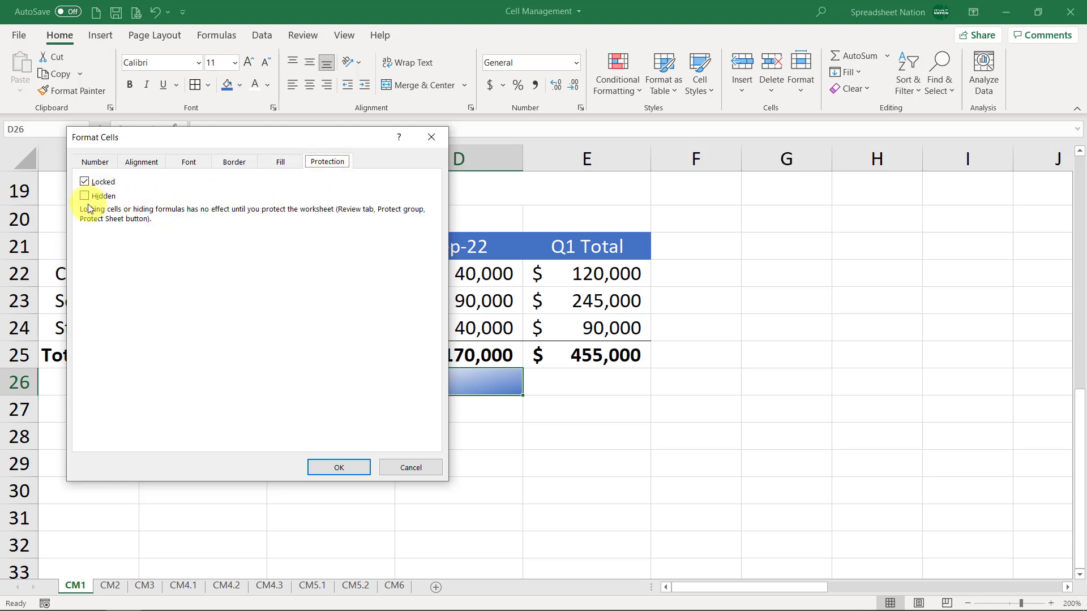
click(414, 467)
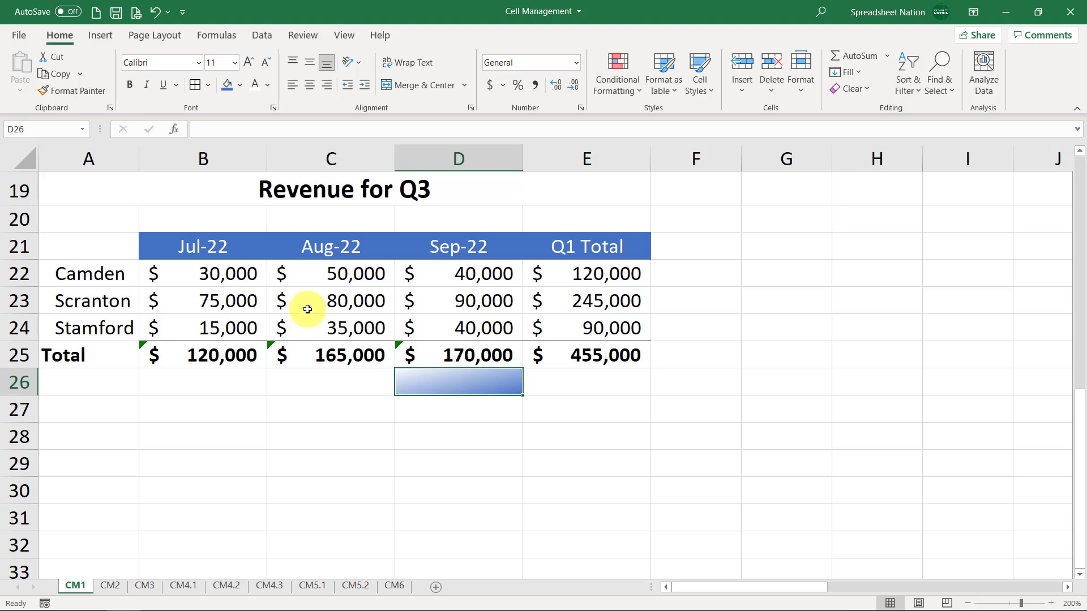
Clear the formats from cell D26 to remove its gradient fill
click(851, 89)
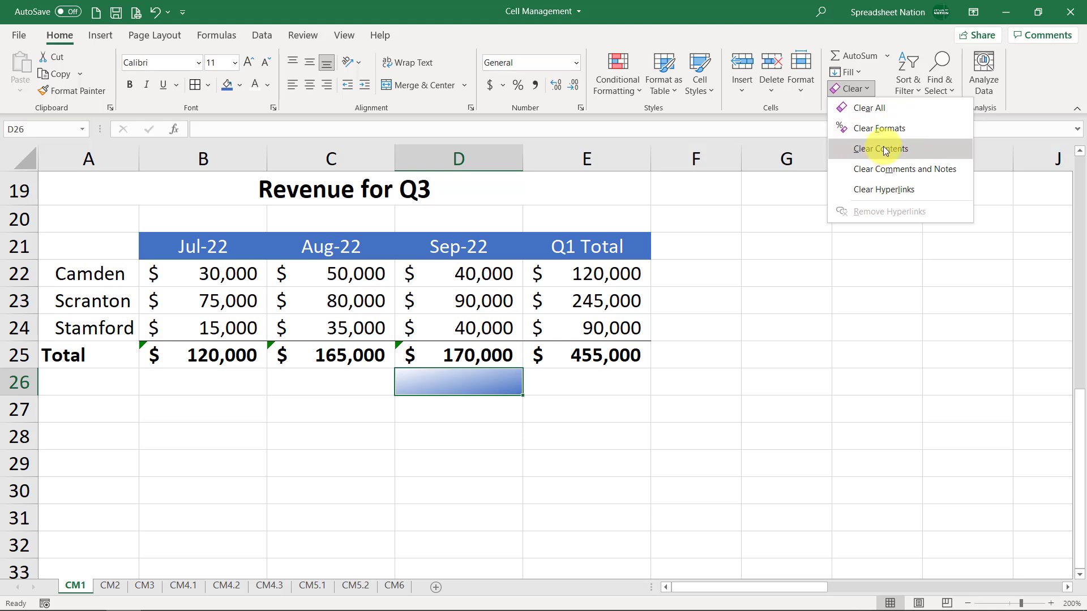
click(922, 122)
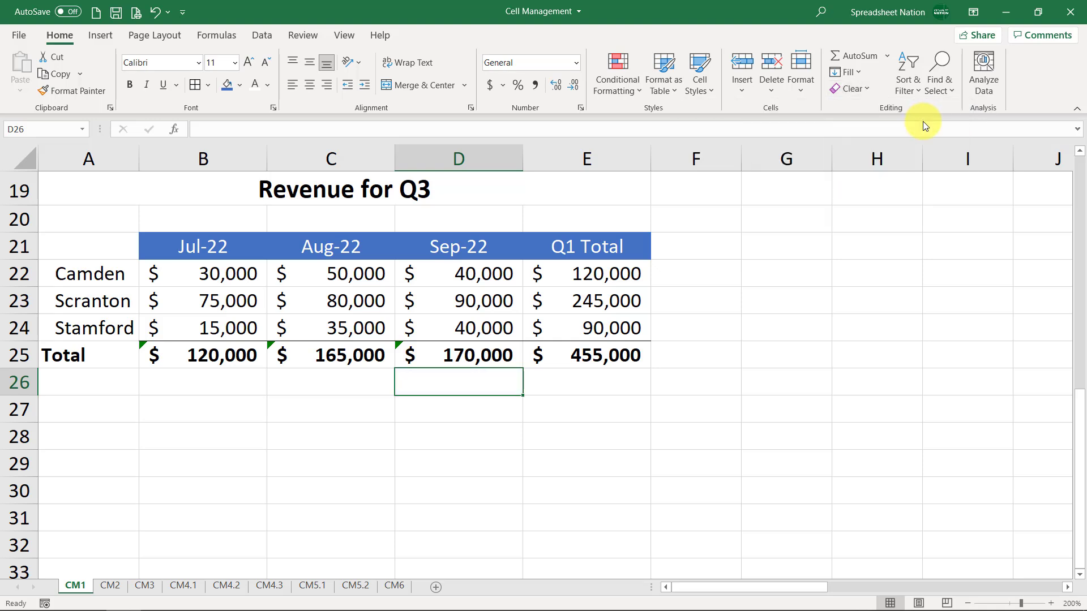
Try clearing everything from the Q3 table range A21:E25, and undo it
drag(80, 247, 593, 359)
click(849, 73)
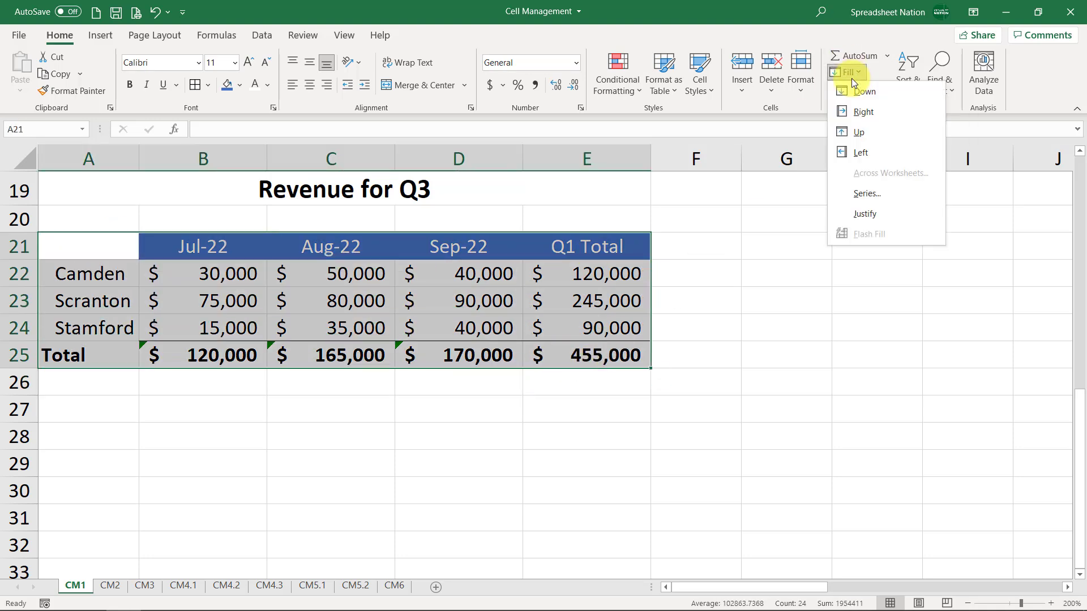
click(855, 78)
click(857, 90)
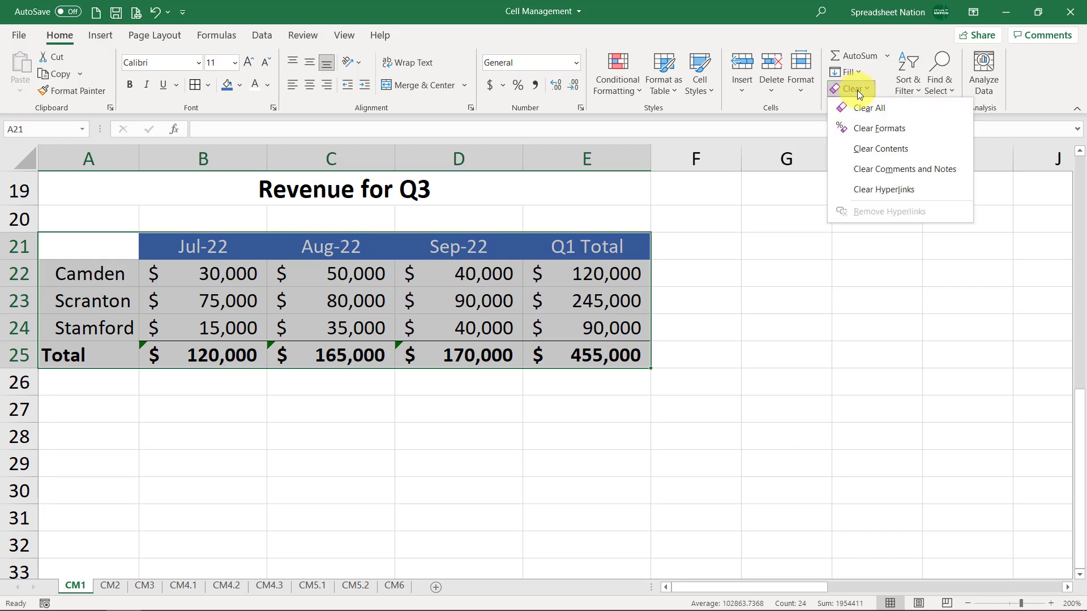
click(868, 105)
key(ctrl+z)
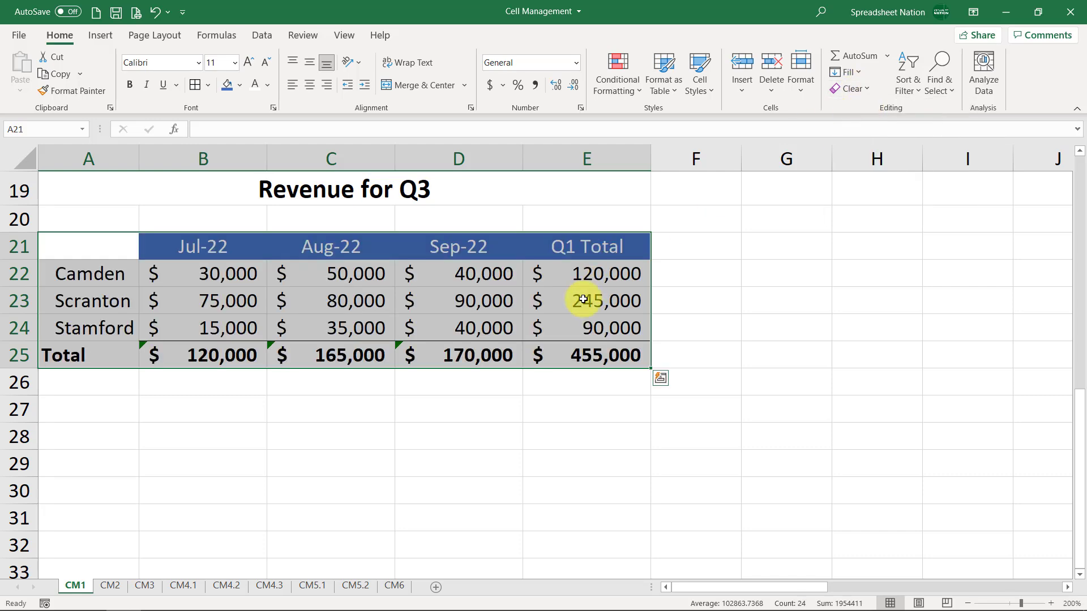
click(554, 328)
scroll(554, 329, up, 6)
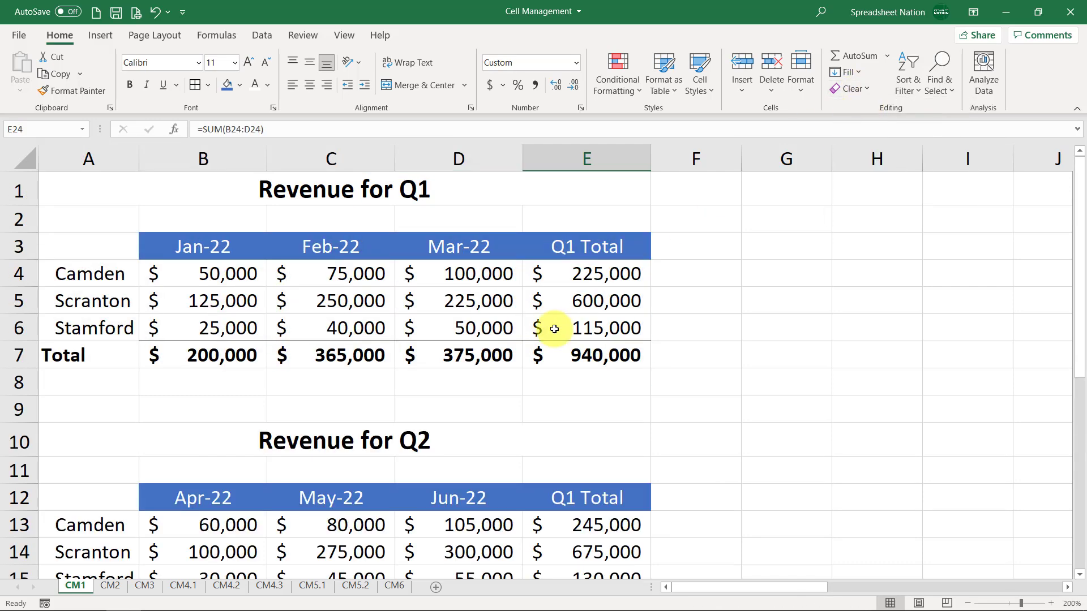